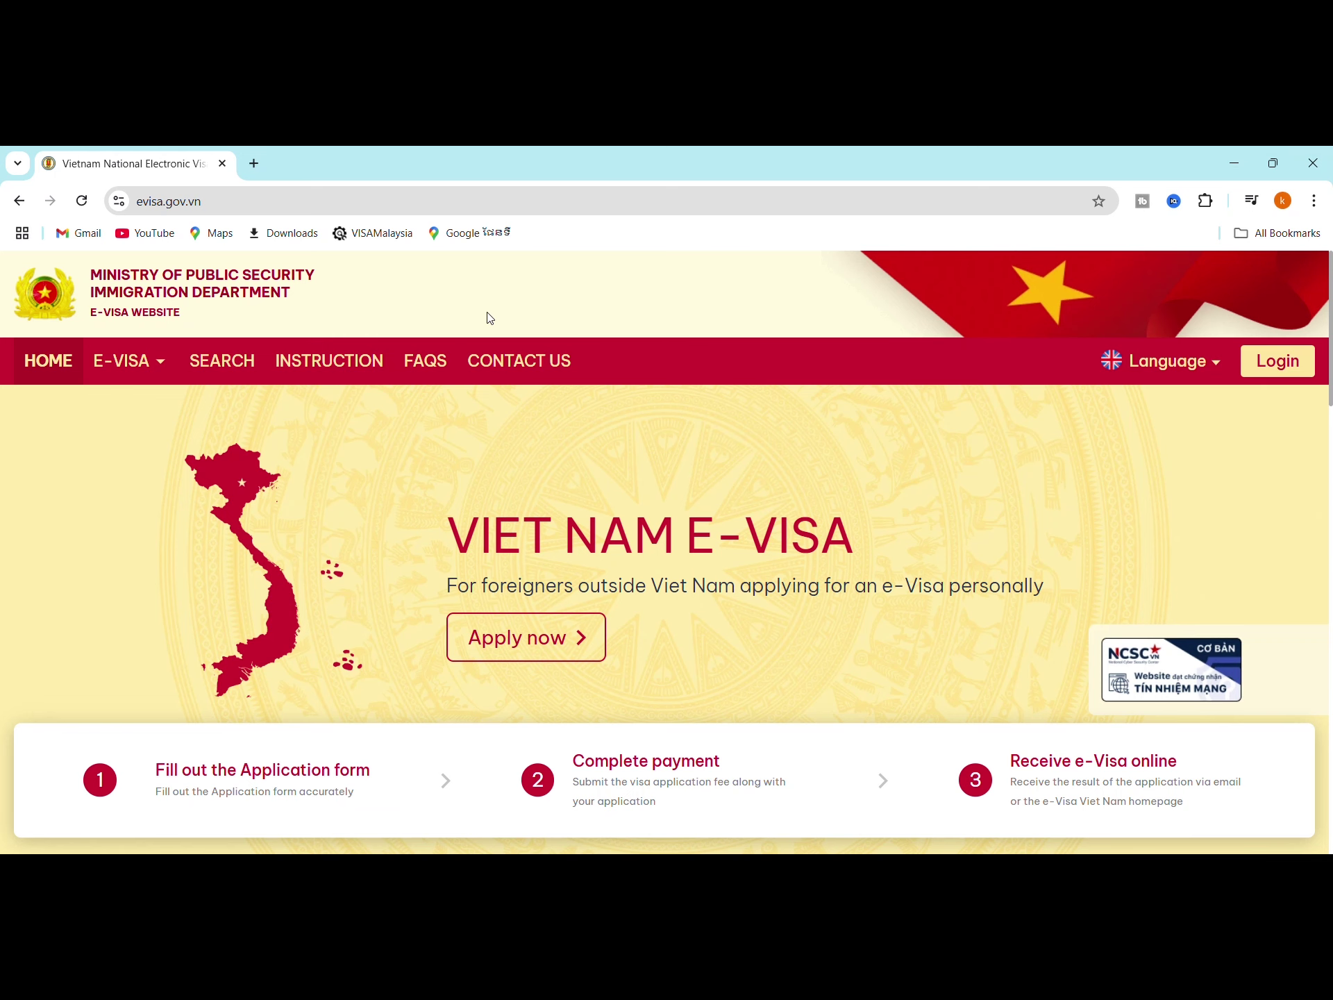
Step: Examine the e-Visa's general information on maximum validity and the single-entry and multiple-entry fees
{"action": "scroll", "coordinate": [490, 318], "scroll_direction": "down", "scroll_amount": 6}
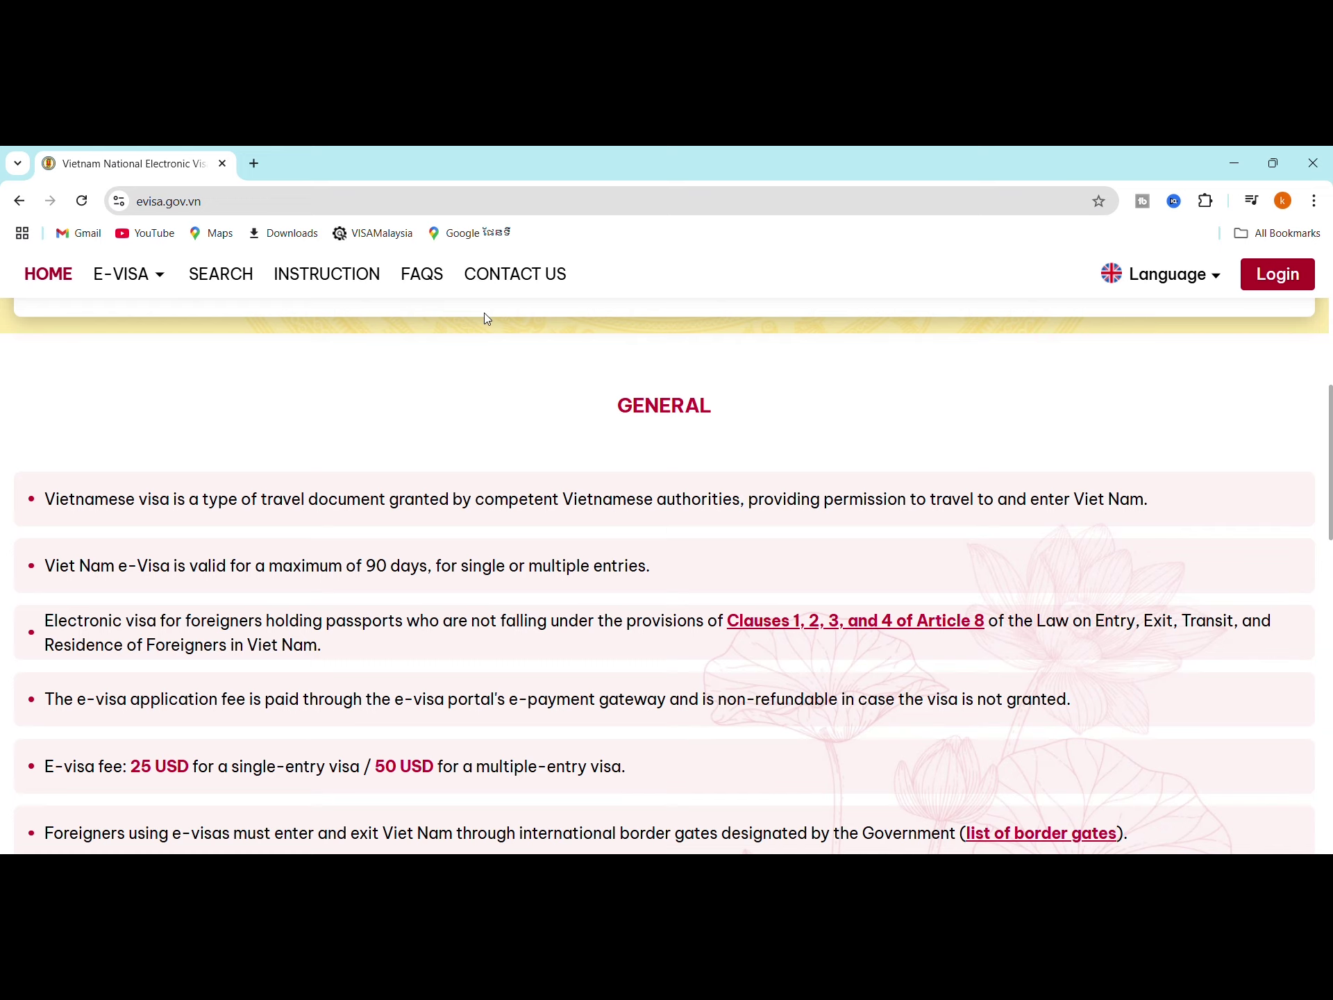
{"action": "left_click_drag", "start_coordinate": [90, 565], "coordinate": [689, 578]}
{"action": "scroll", "coordinate": [676, 573], "scroll_direction": "down", "scroll_amount": 2}
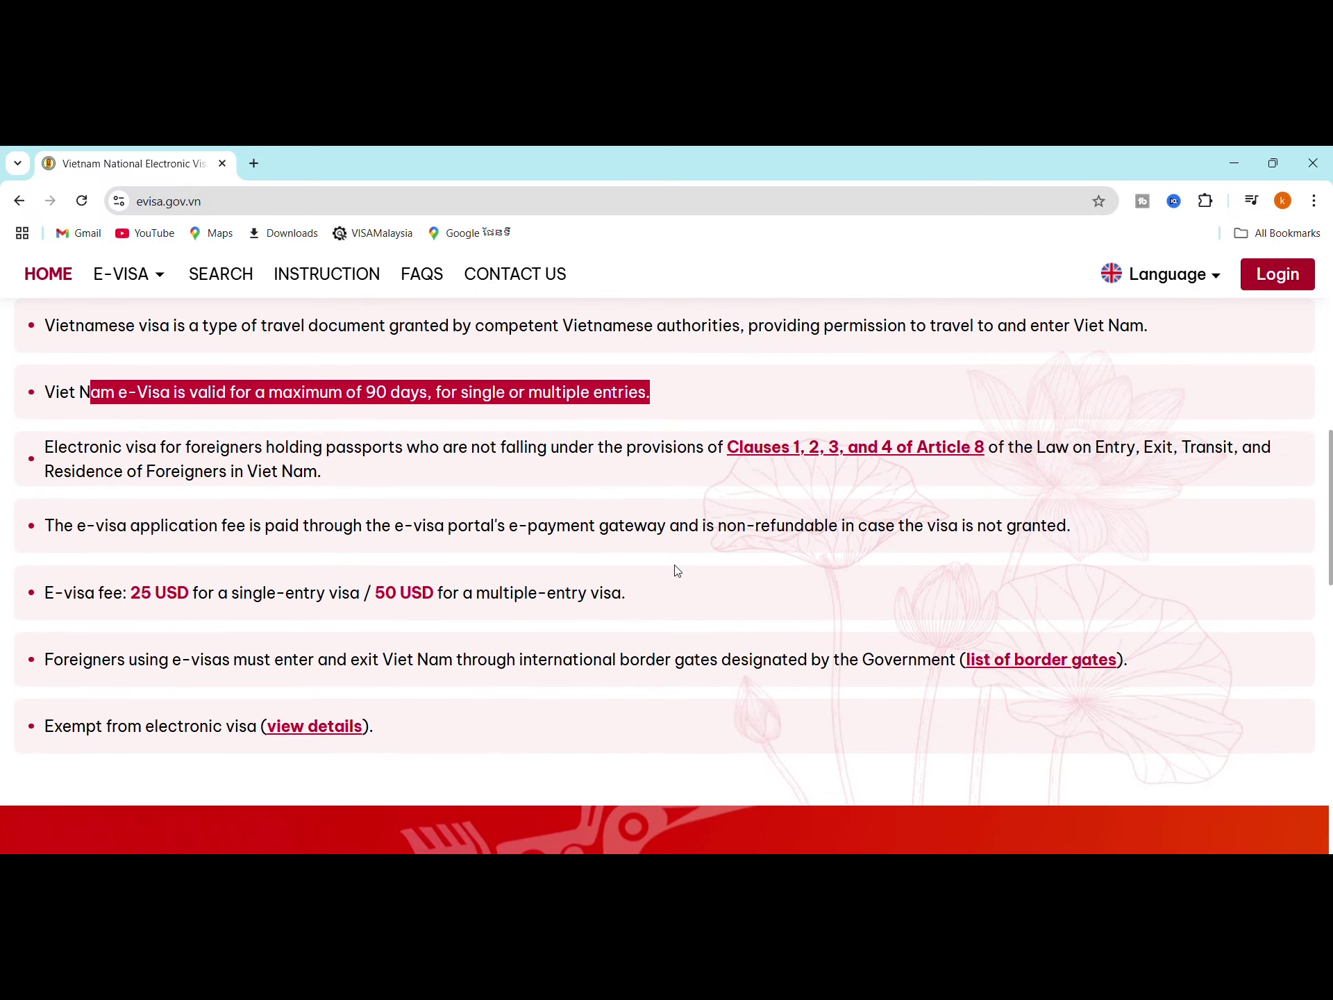
{"action": "left_click_drag", "start_coordinate": [193, 593], "coordinate": [56, 594]}
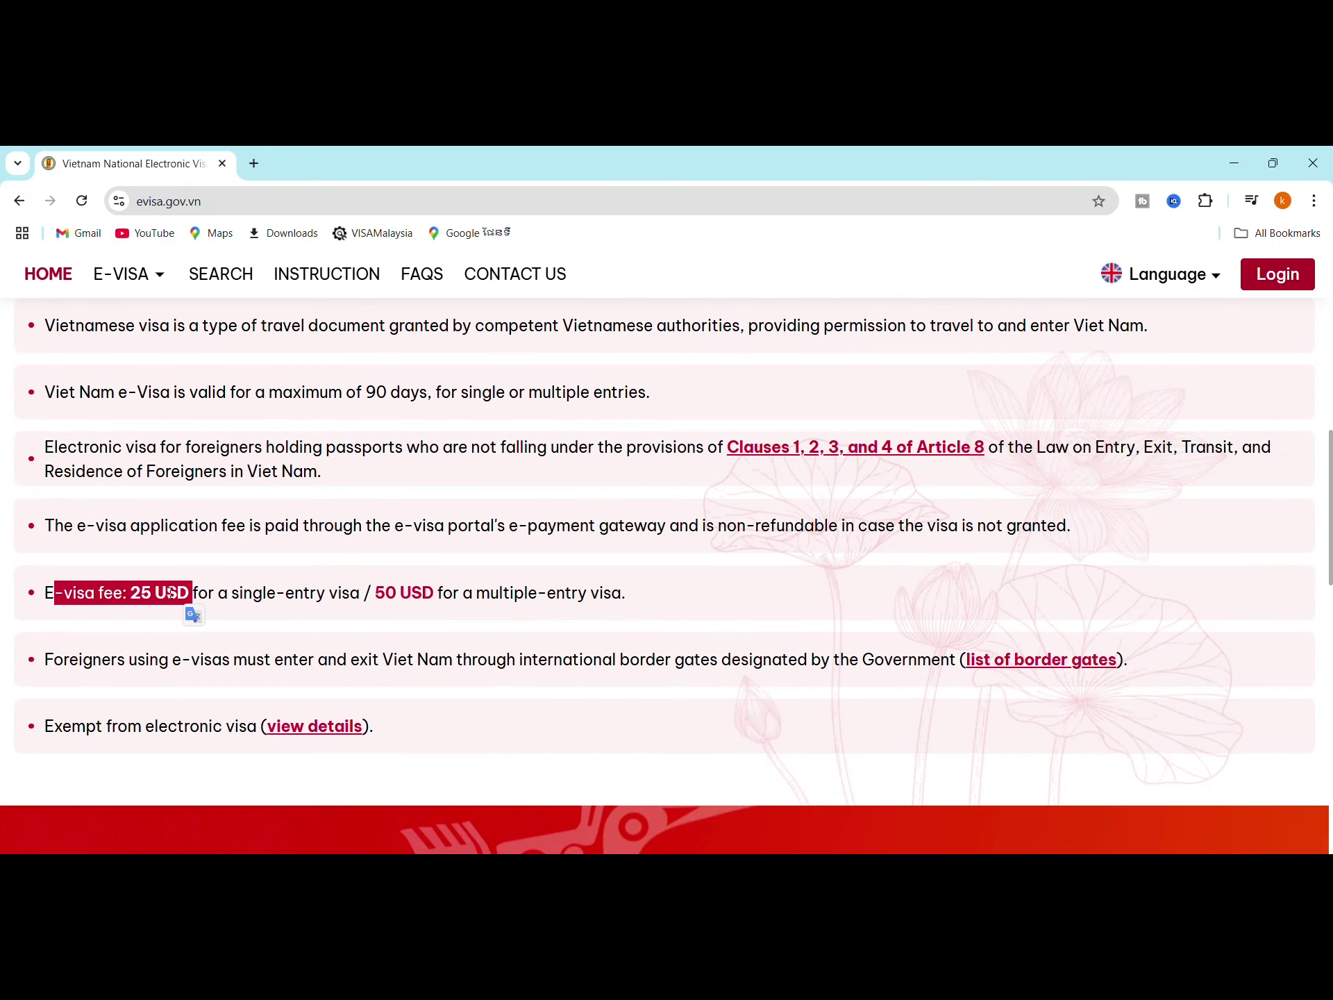
{"action": "left_click_drag", "start_coordinate": [374, 593], "coordinate": [555, 594]}
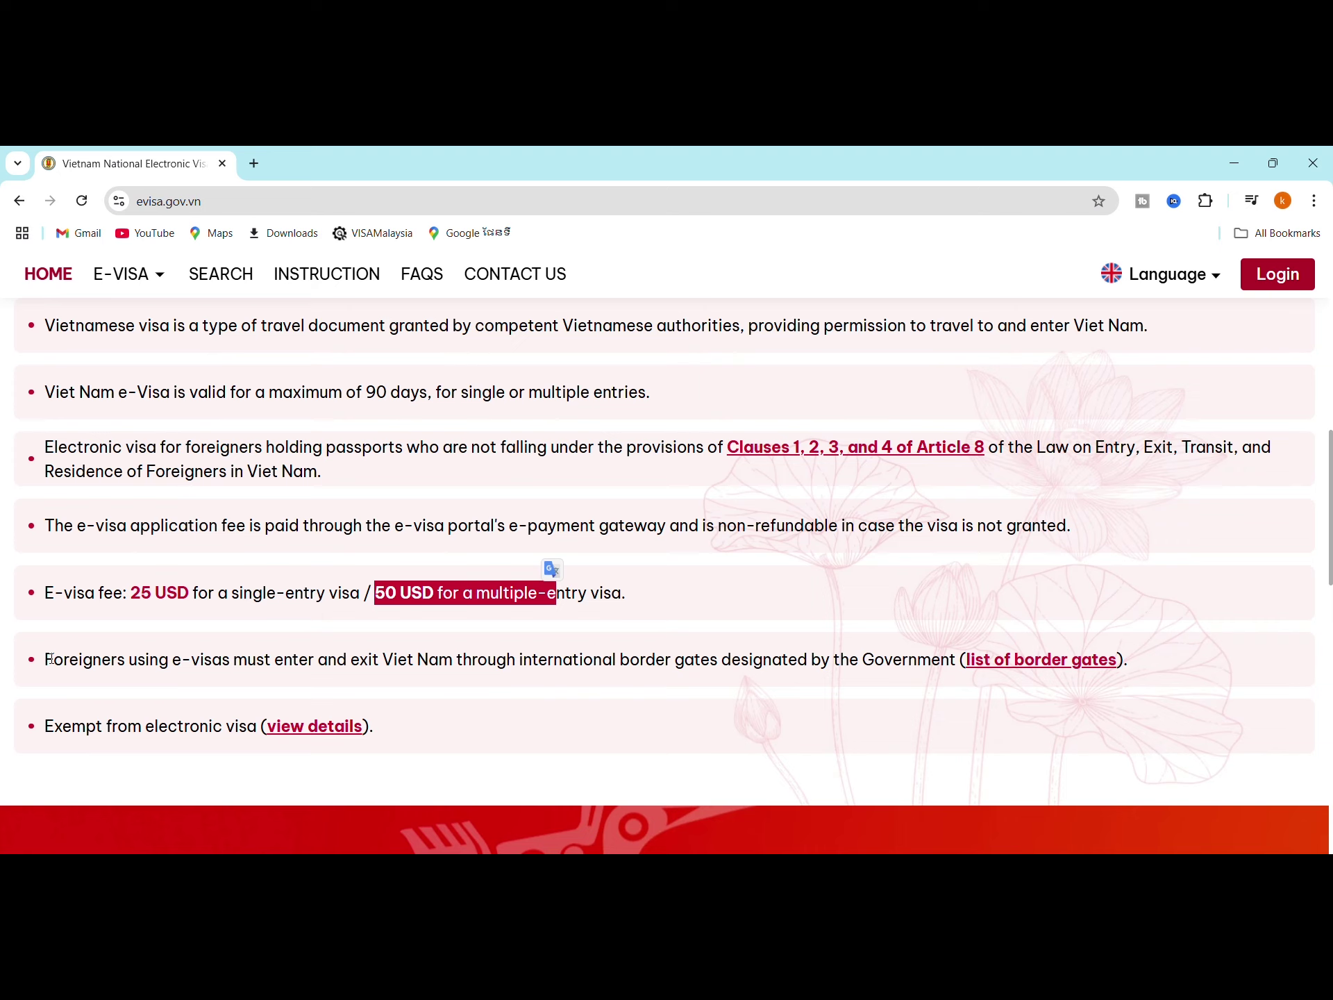
Step: Review the list of land, air and sea border gates approved for e-Visa entry and exit, and close it
{"action": "left_click", "coordinate": [997, 663]}
{"action": "left_click_drag", "start_coordinate": [353, 413], "coordinate": [521, 413]}
{"action": "scroll", "coordinate": [345, 593], "scroll_direction": "down", "scroll_amount": 5}
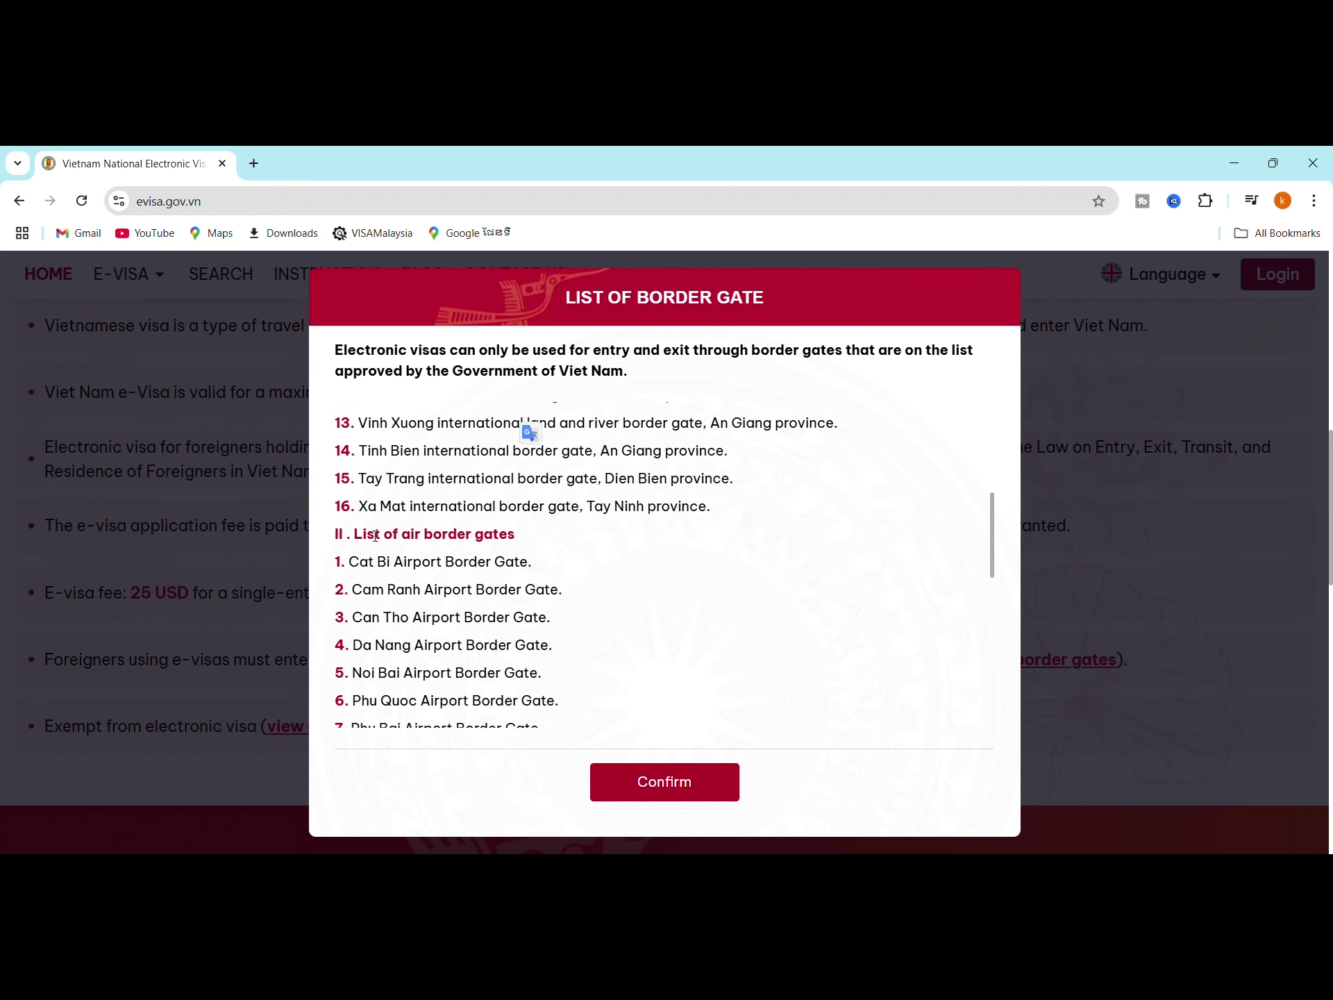
{"action": "left_click_drag", "start_coordinate": [375, 535], "coordinate": [534, 532]}
{"action": "scroll", "coordinate": [535, 531], "scroll_direction": "down", "scroll_amount": 5}
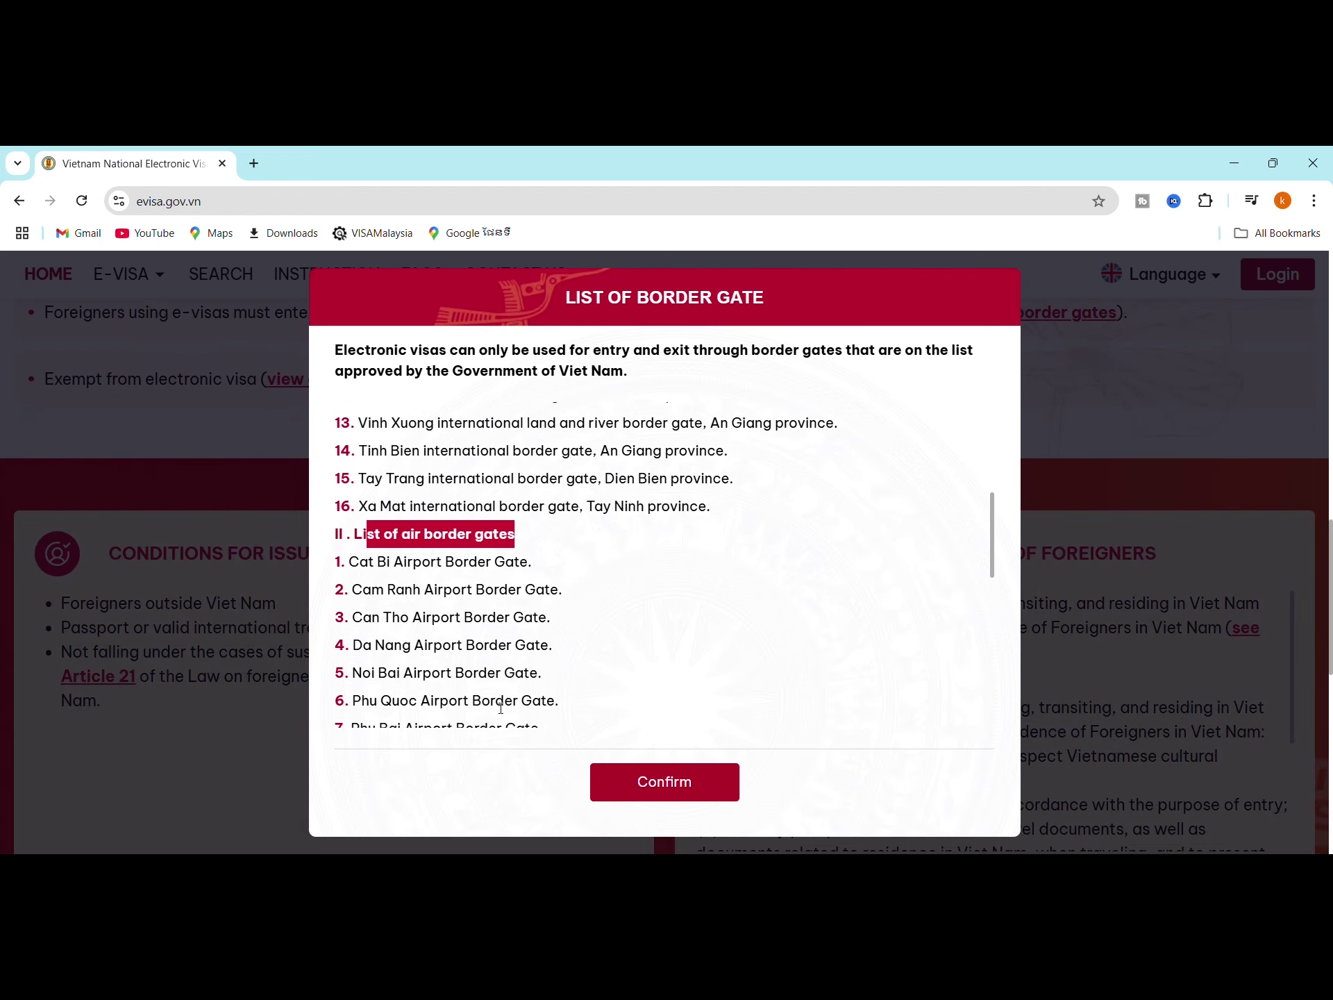
{"action": "scroll", "coordinate": [501, 707], "scroll_direction": "down", "scroll_amount": 5}
{"action": "left_click_drag", "start_coordinate": [366, 576], "coordinate": [553, 573]}
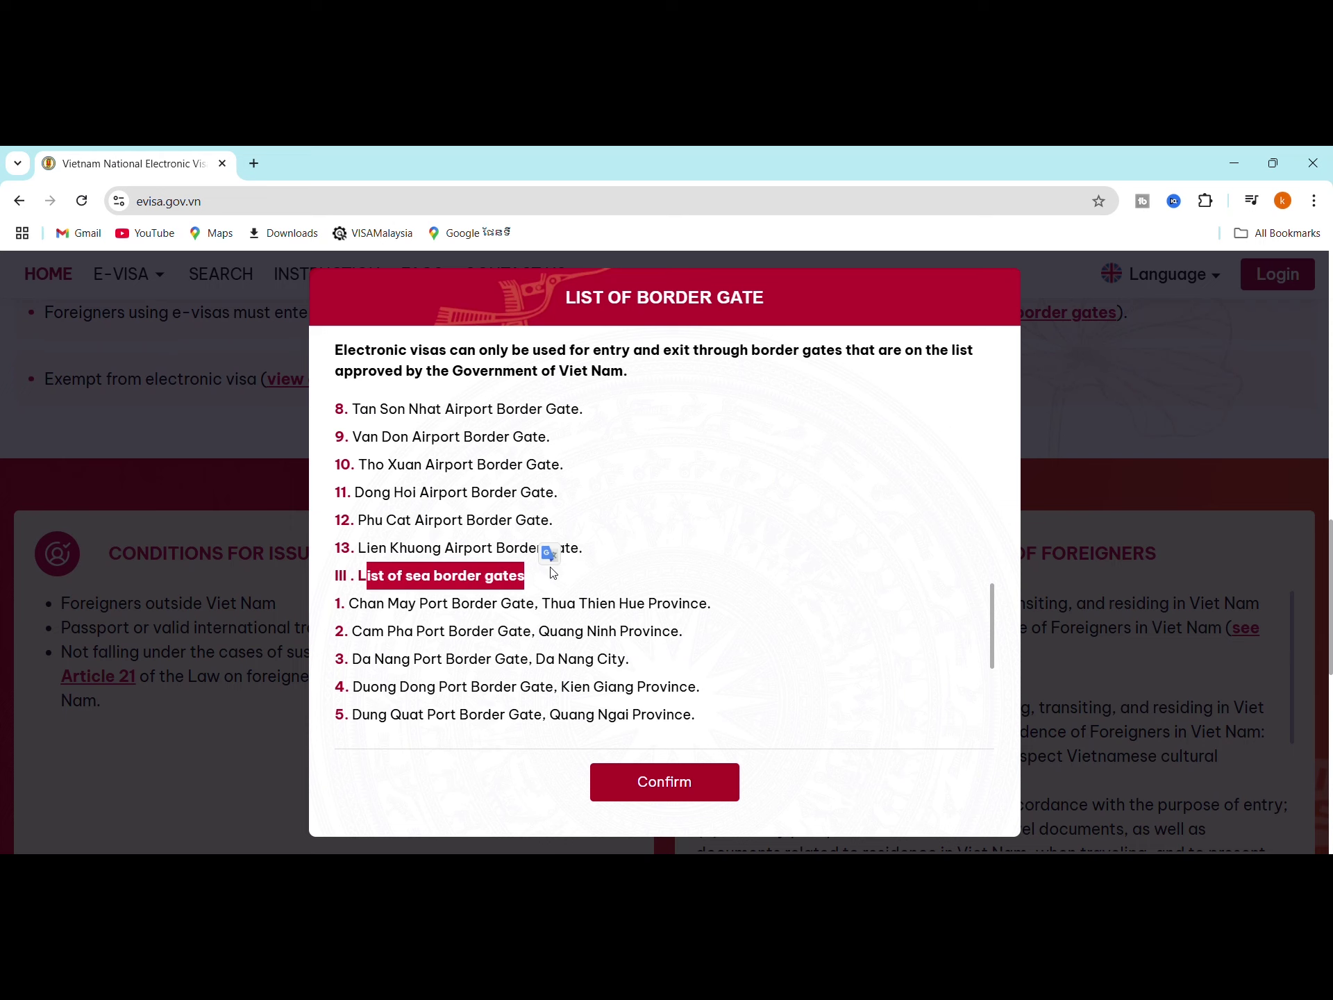
{"action": "scroll", "coordinate": [548, 576], "scroll_direction": "down", "scroll_amount": 4}
{"action": "scroll", "coordinate": [460, 630], "scroll_direction": "up", "scroll_amount": 15}
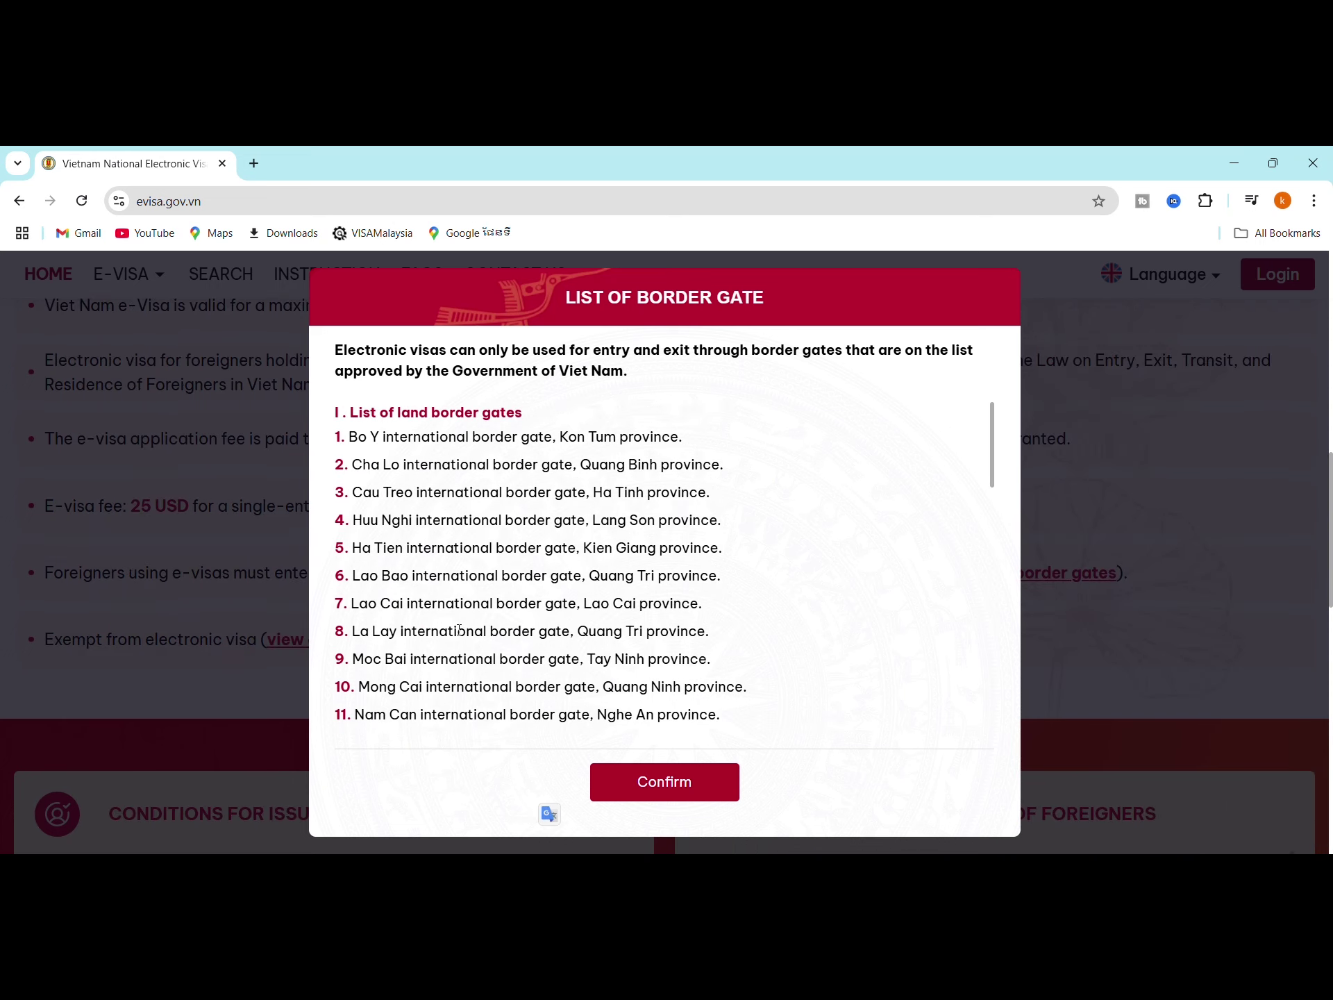
{"action": "key", "text": "Escape"}
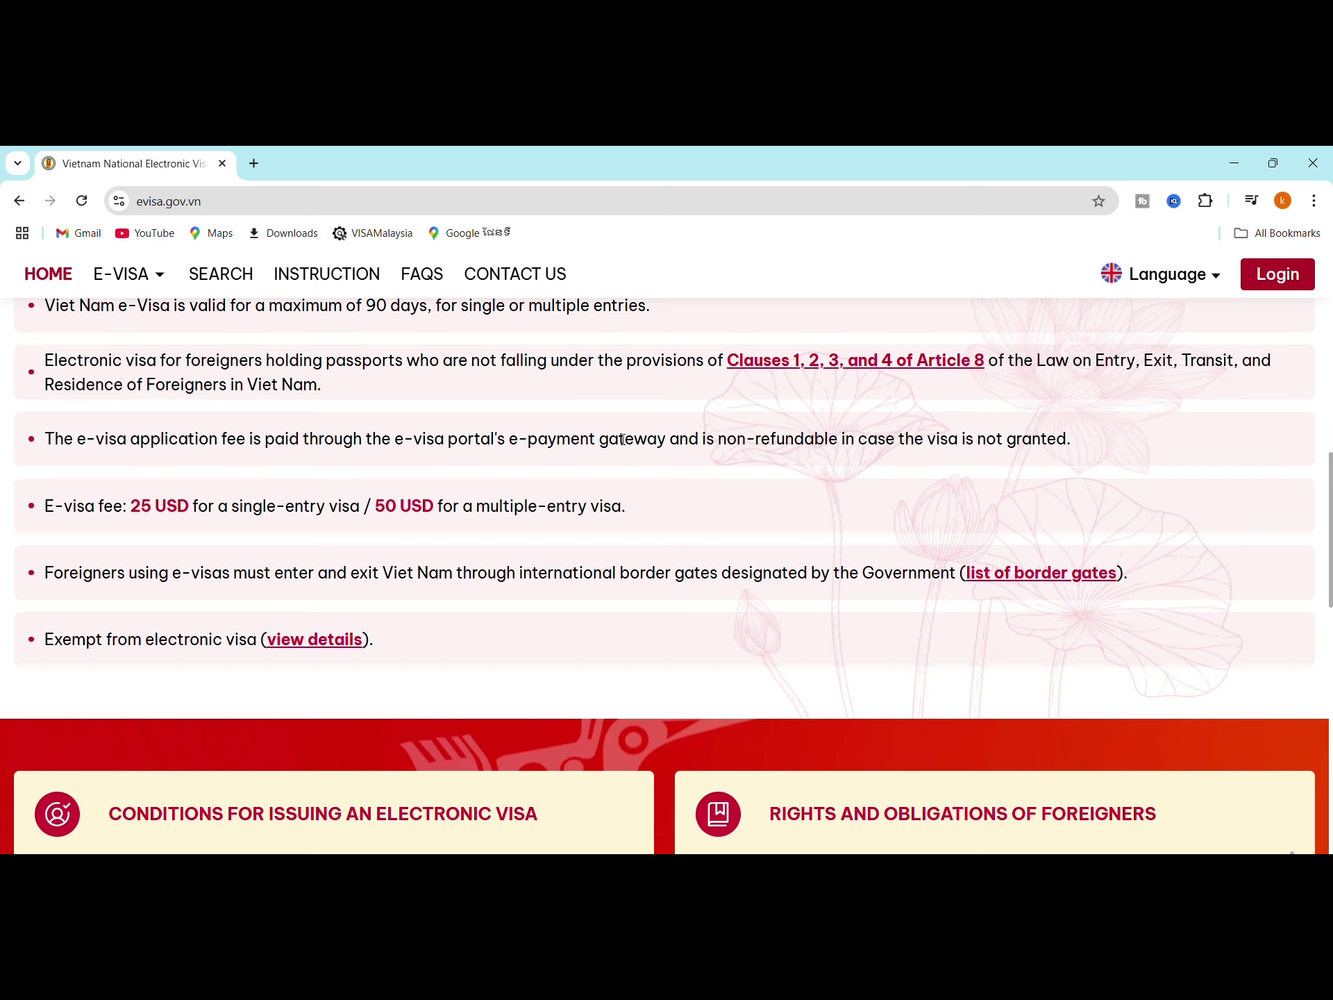
Step: Read the fee refund rule, the conditions for issuing an electronic visa, and the rights and obligations of foreigners
{"action": "left_click_drag", "start_coordinate": [599, 438], "coordinate": [1073, 430]}
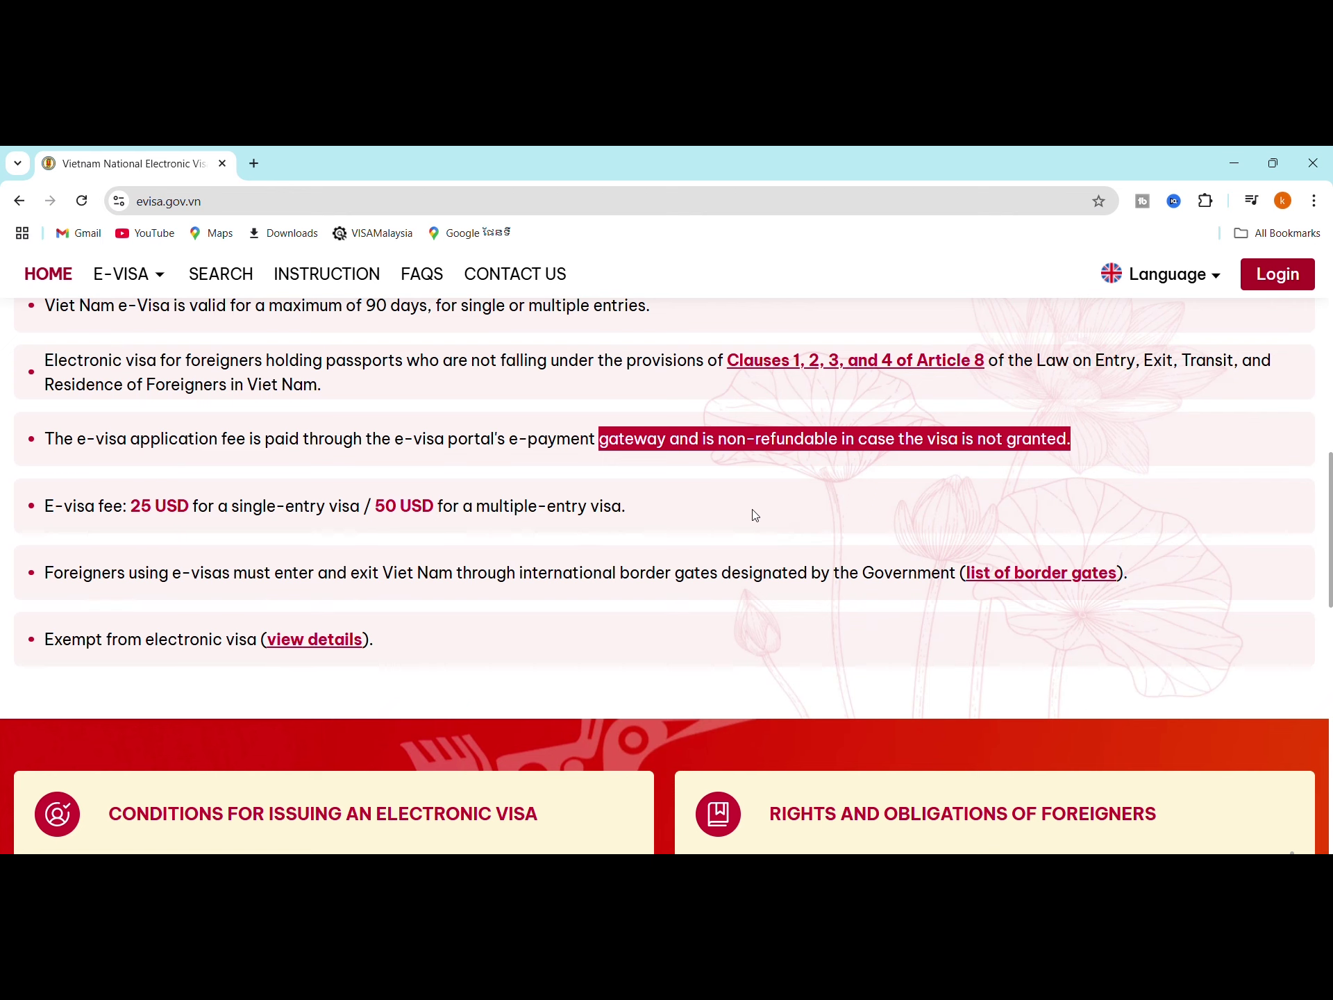
{"action": "scroll", "coordinate": [447, 551], "scroll_direction": "down", "scroll_amount": 1}
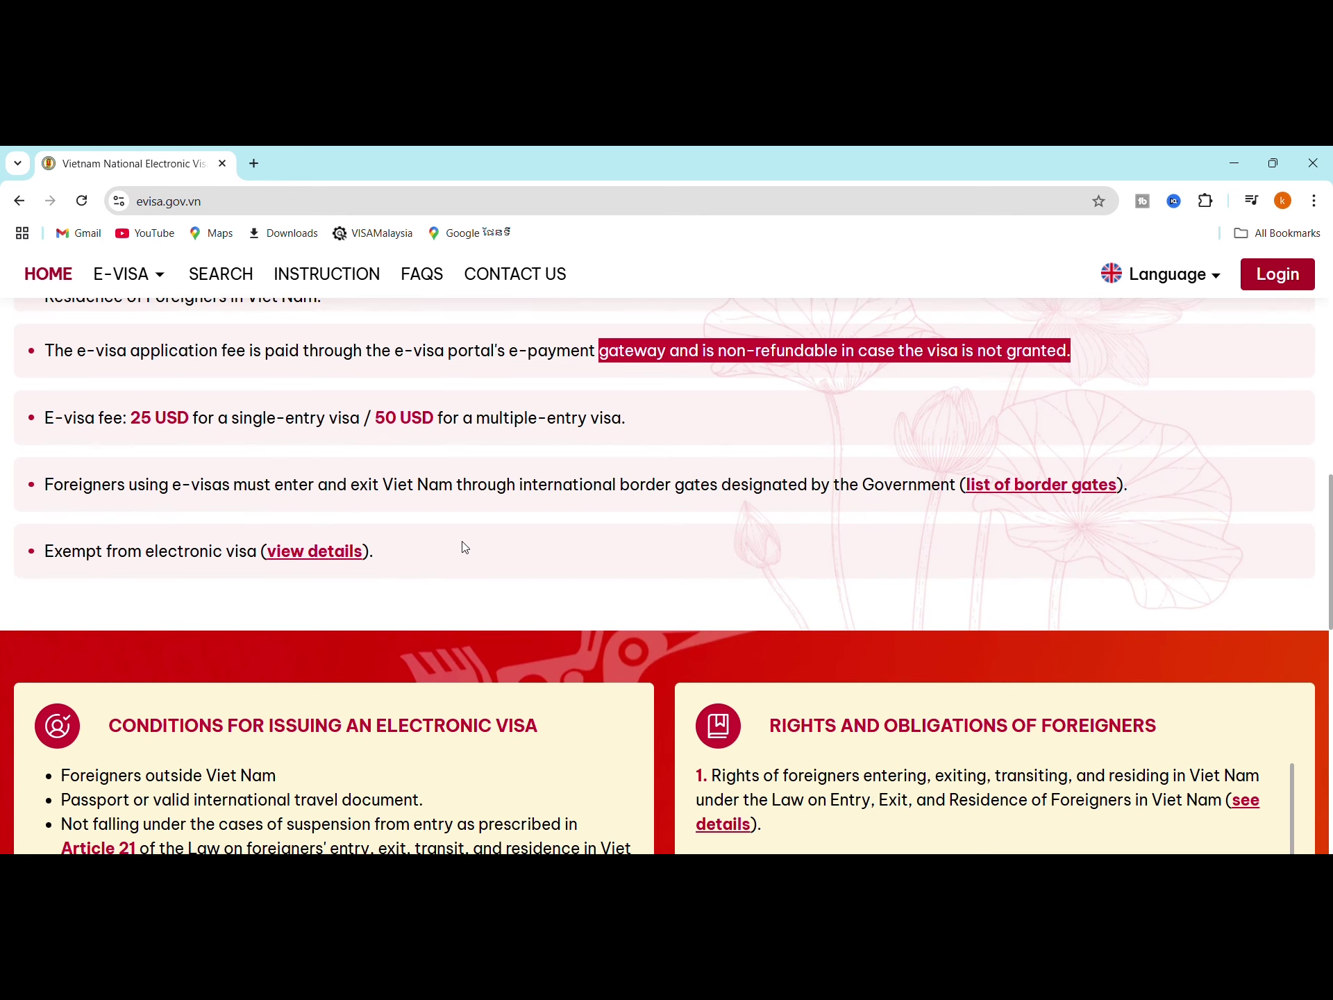
{"action": "scroll", "coordinate": [463, 547], "scroll_direction": "down", "scroll_amount": 4}
{"action": "scroll", "coordinate": [465, 547], "scroll_direction": "down", "scroll_amount": 2}
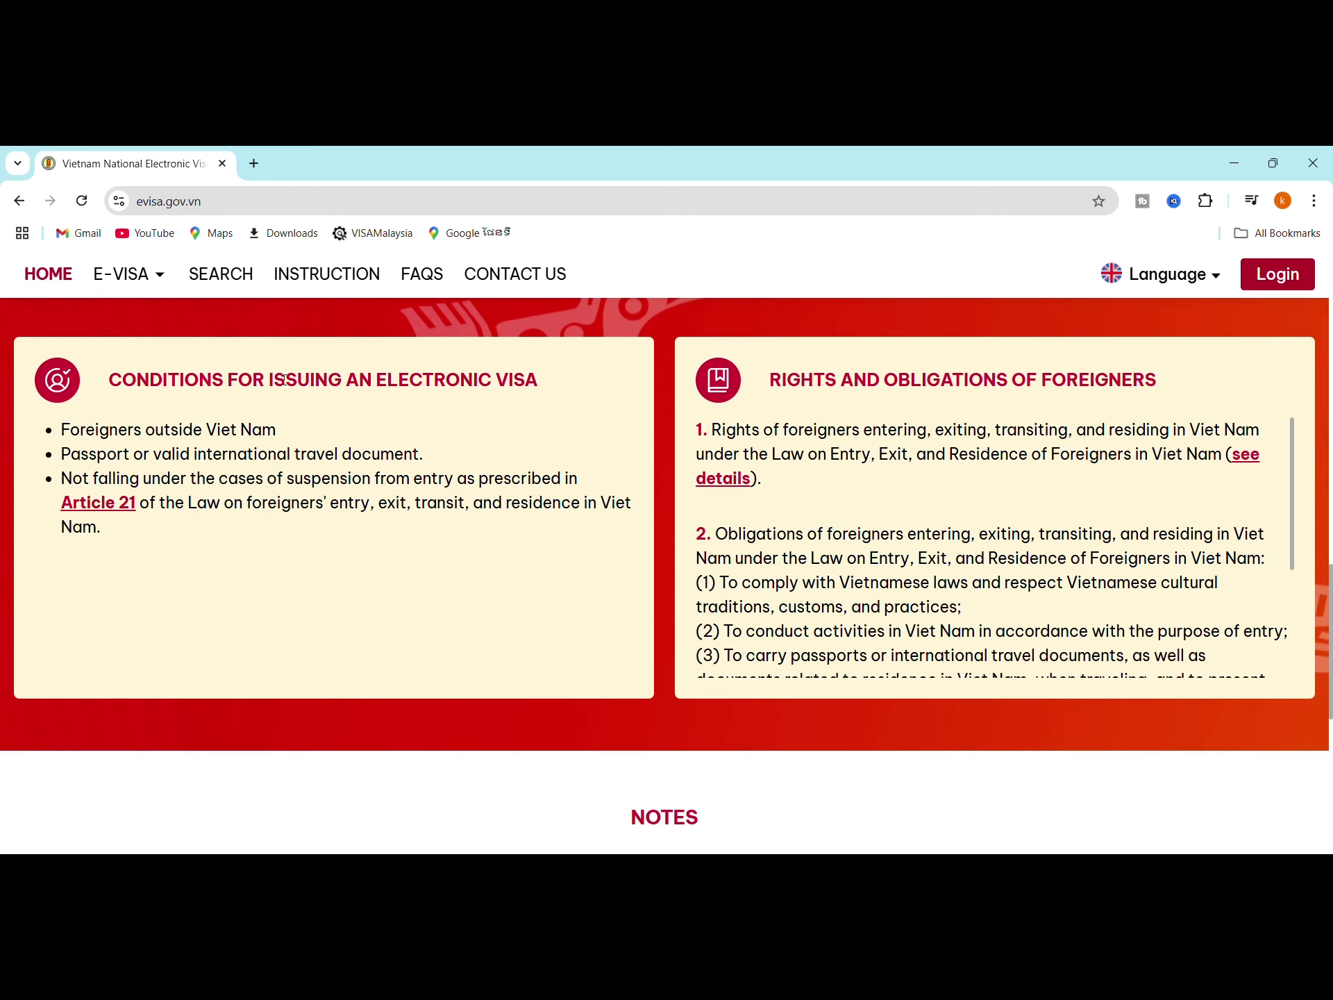
{"action": "left_click", "coordinate": [105, 512]}
{"action": "key", "text": "Escape"}
{"action": "left_click_drag", "start_coordinate": [771, 379], "coordinate": [1196, 377]}
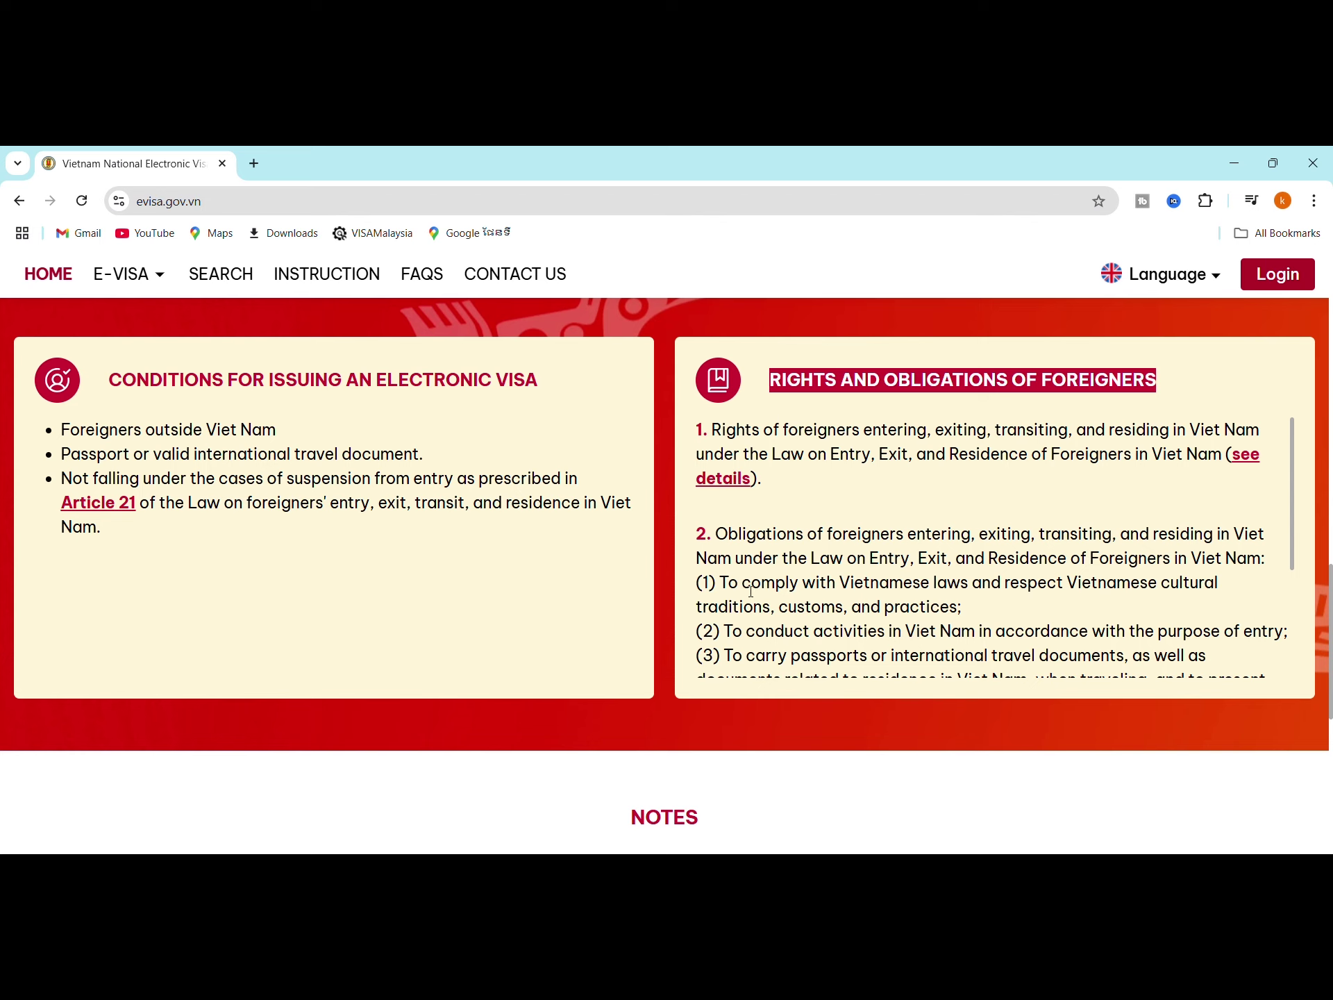
{"action": "scroll", "coordinate": [791, 480], "scroll_direction": "down", "scroll_amount": 3}
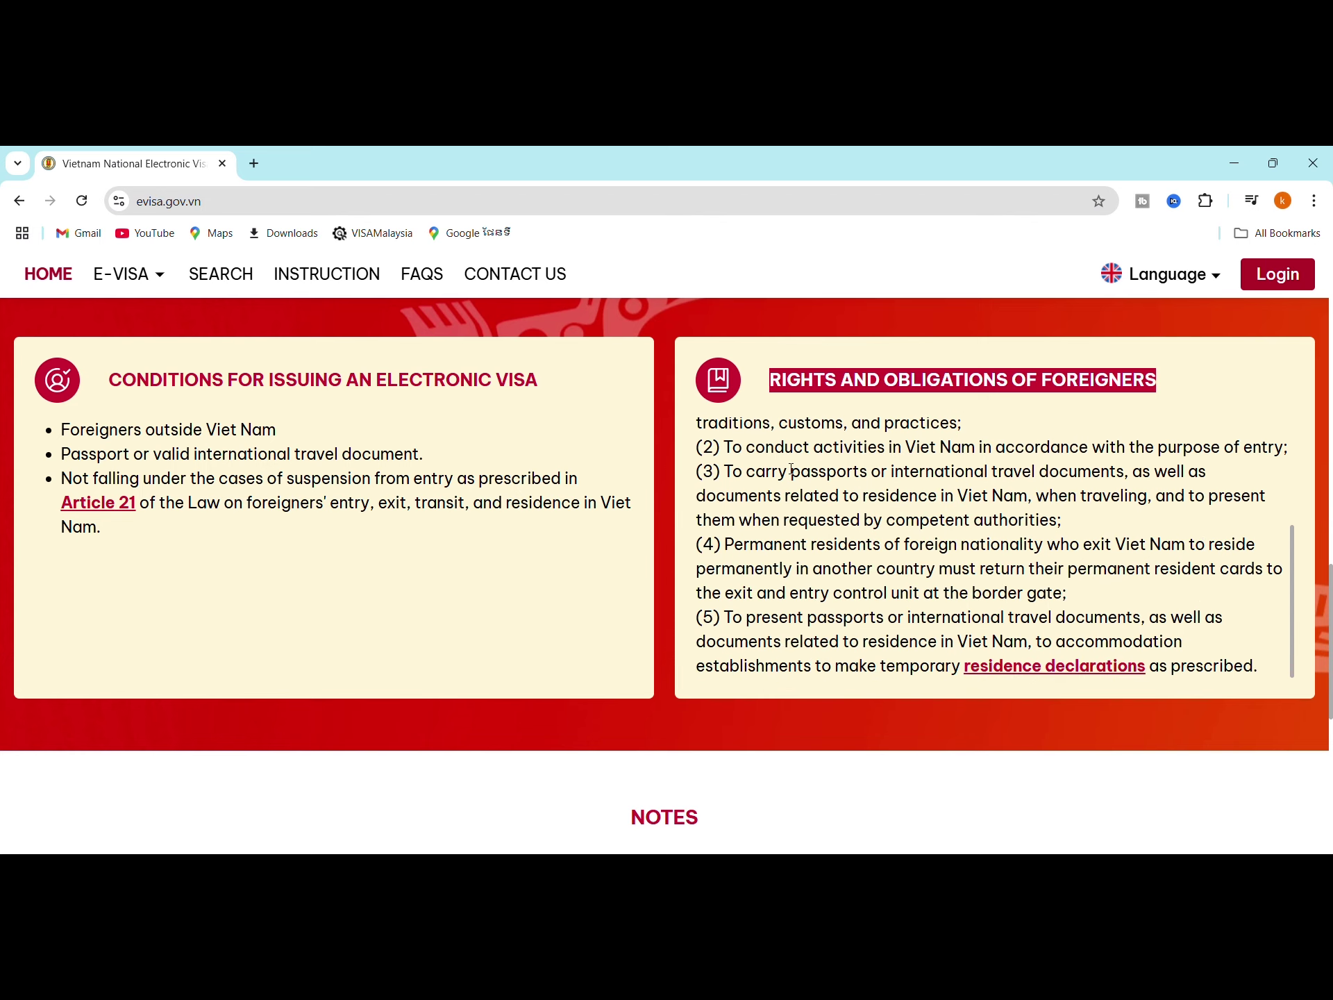
{"action": "scroll", "coordinate": [800, 495], "scroll_direction": "up", "scroll_amount": 3}
{"action": "scroll", "coordinate": [657, 589], "scroll_direction": "down", "scroll_amount": 7}
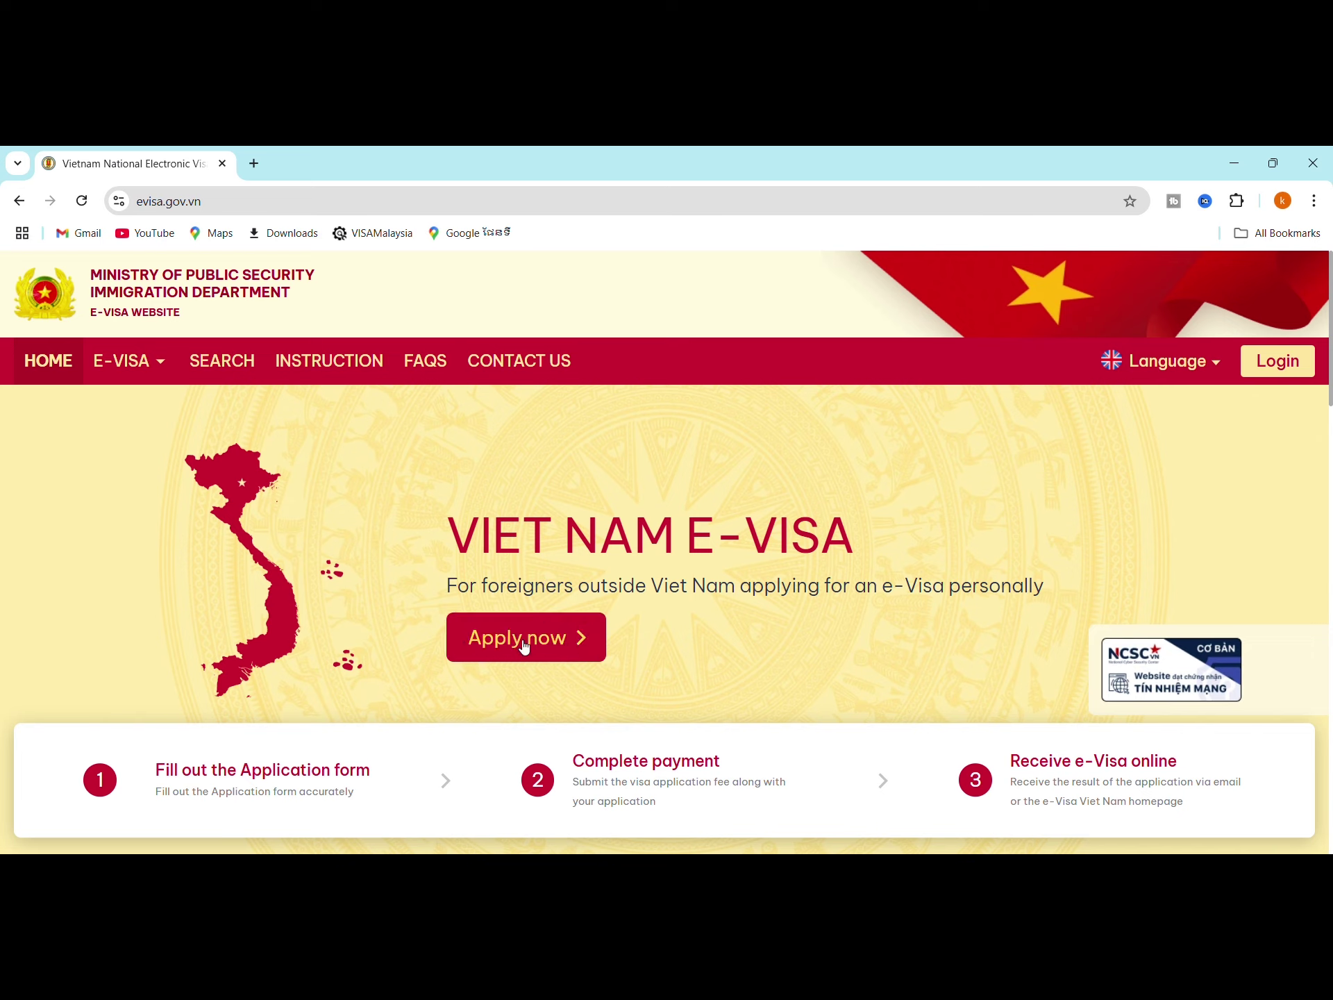
Step: Start an e-Visa application for foreign individuals, accepting the compliance and instruction-reading confirmations in the declaration note
{"action": "mouse_move", "coordinate": [119, 366]}
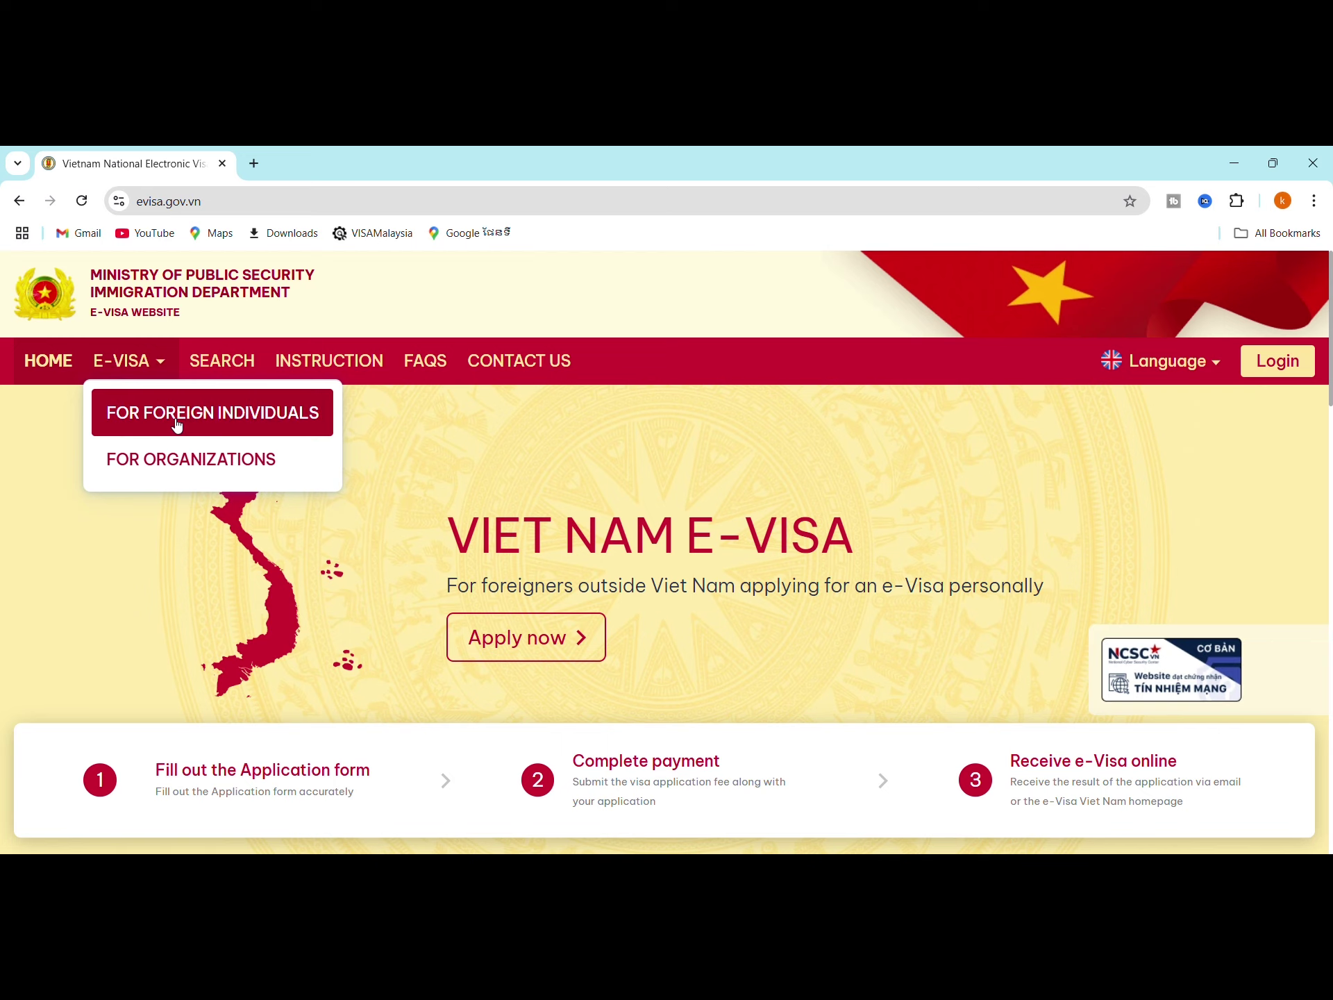
{"action": "left_click", "coordinate": [277, 416]}
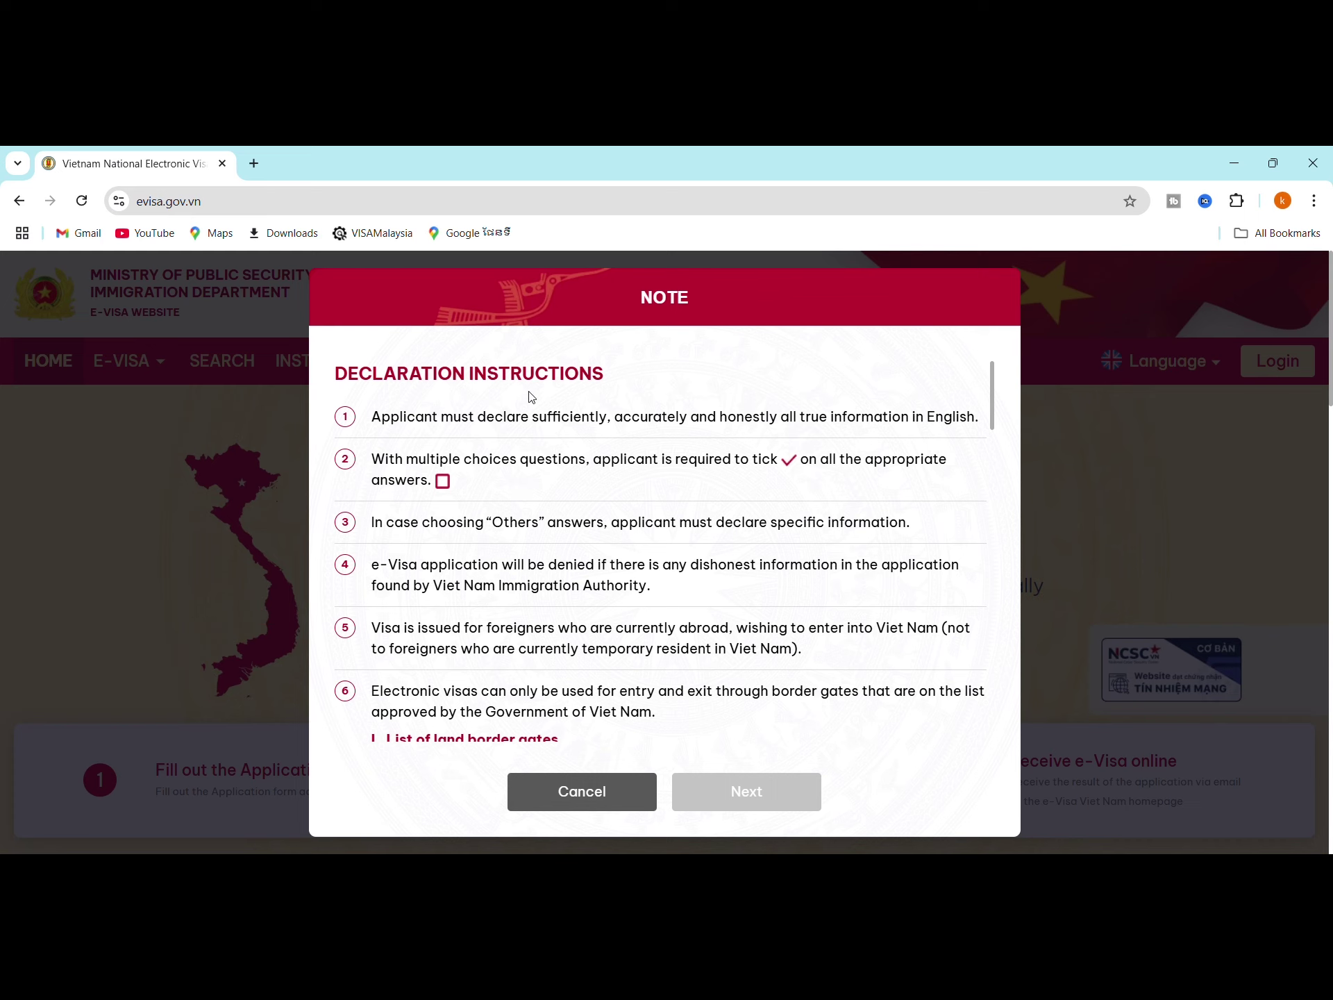
{"action": "scroll", "coordinate": [573, 509], "scroll_direction": "down", "scroll_amount": 2}
{"action": "scroll", "coordinate": [574, 509], "scroll_direction": "down", "scroll_amount": 2}
{"action": "left_click_drag", "start_coordinate": [383, 565], "coordinate": [560, 566]}
{"action": "scroll", "coordinate": [562, 586], "scroll_direction": "down", "scroll_amount": 15}
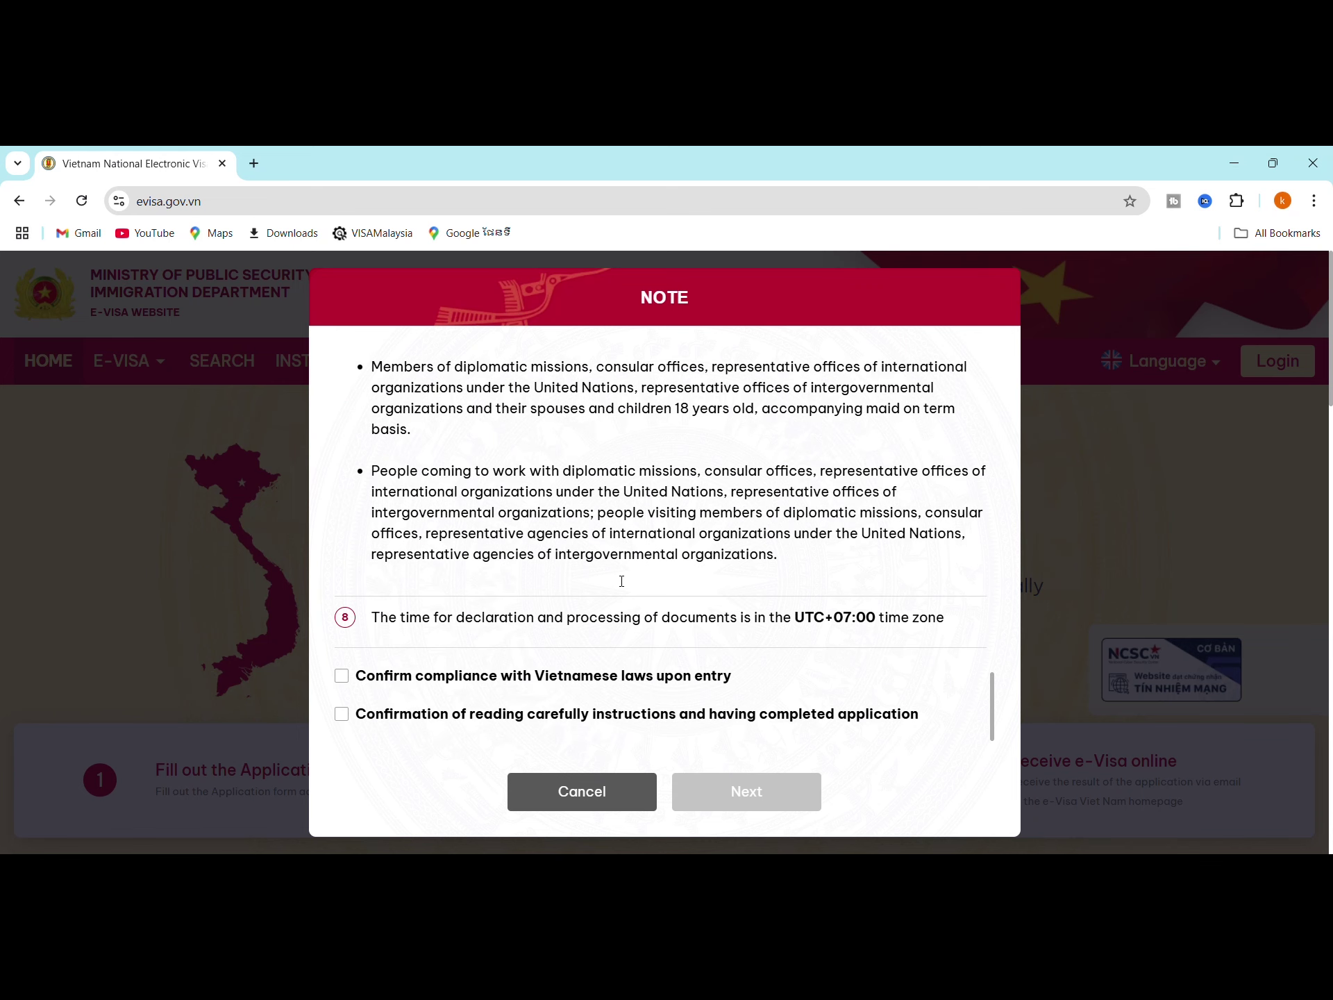
{"action": "left_click", "coordinate": [343, 678]}
{"action": "left_click", "coordinate": [343, 716]}
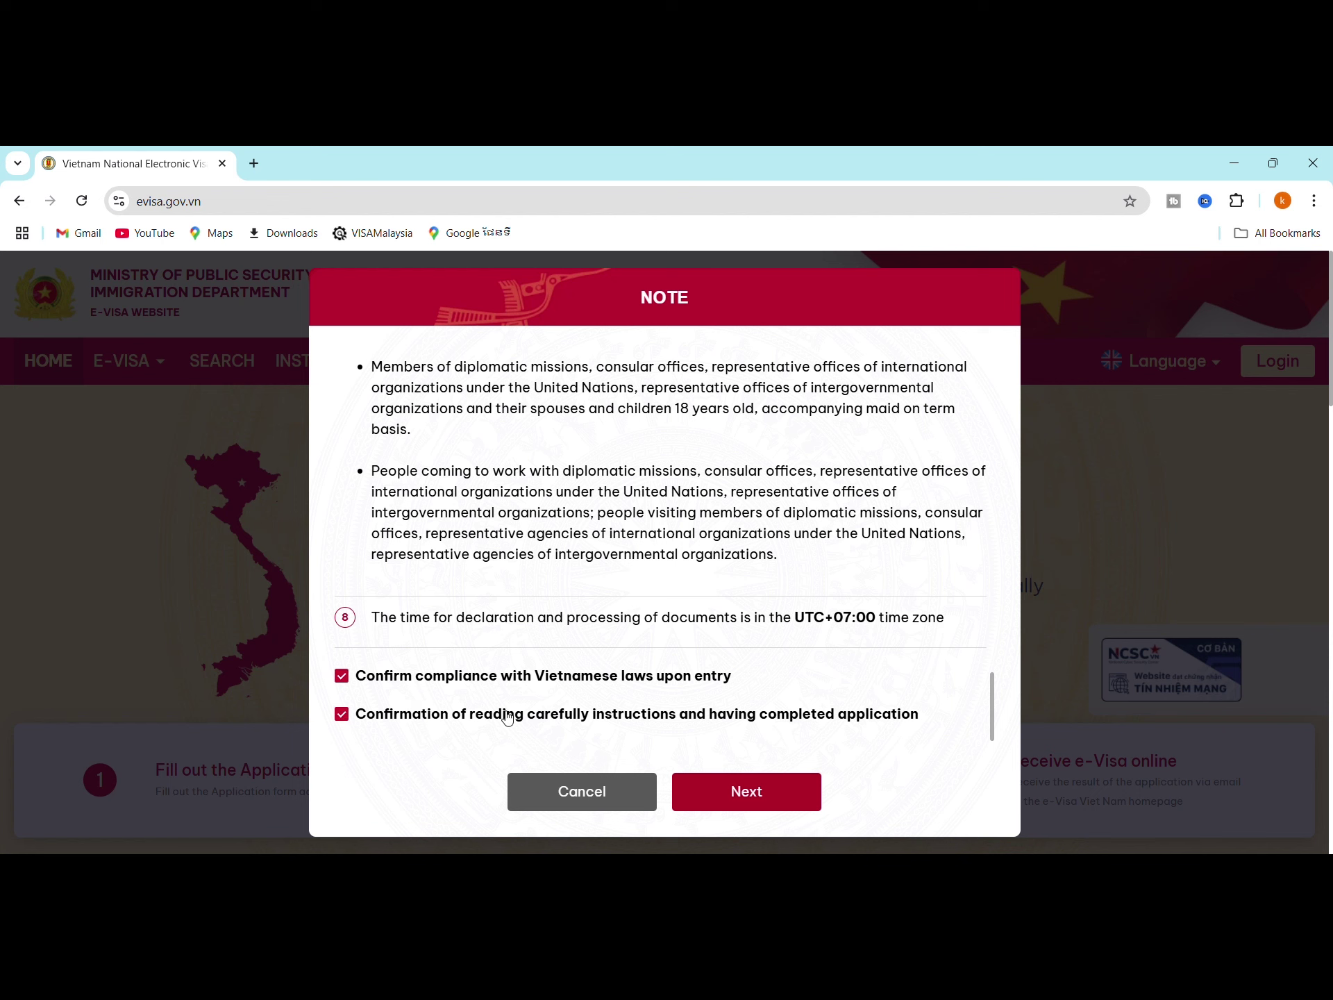
{"action": "left_click", "coordinate": [743, 795]}
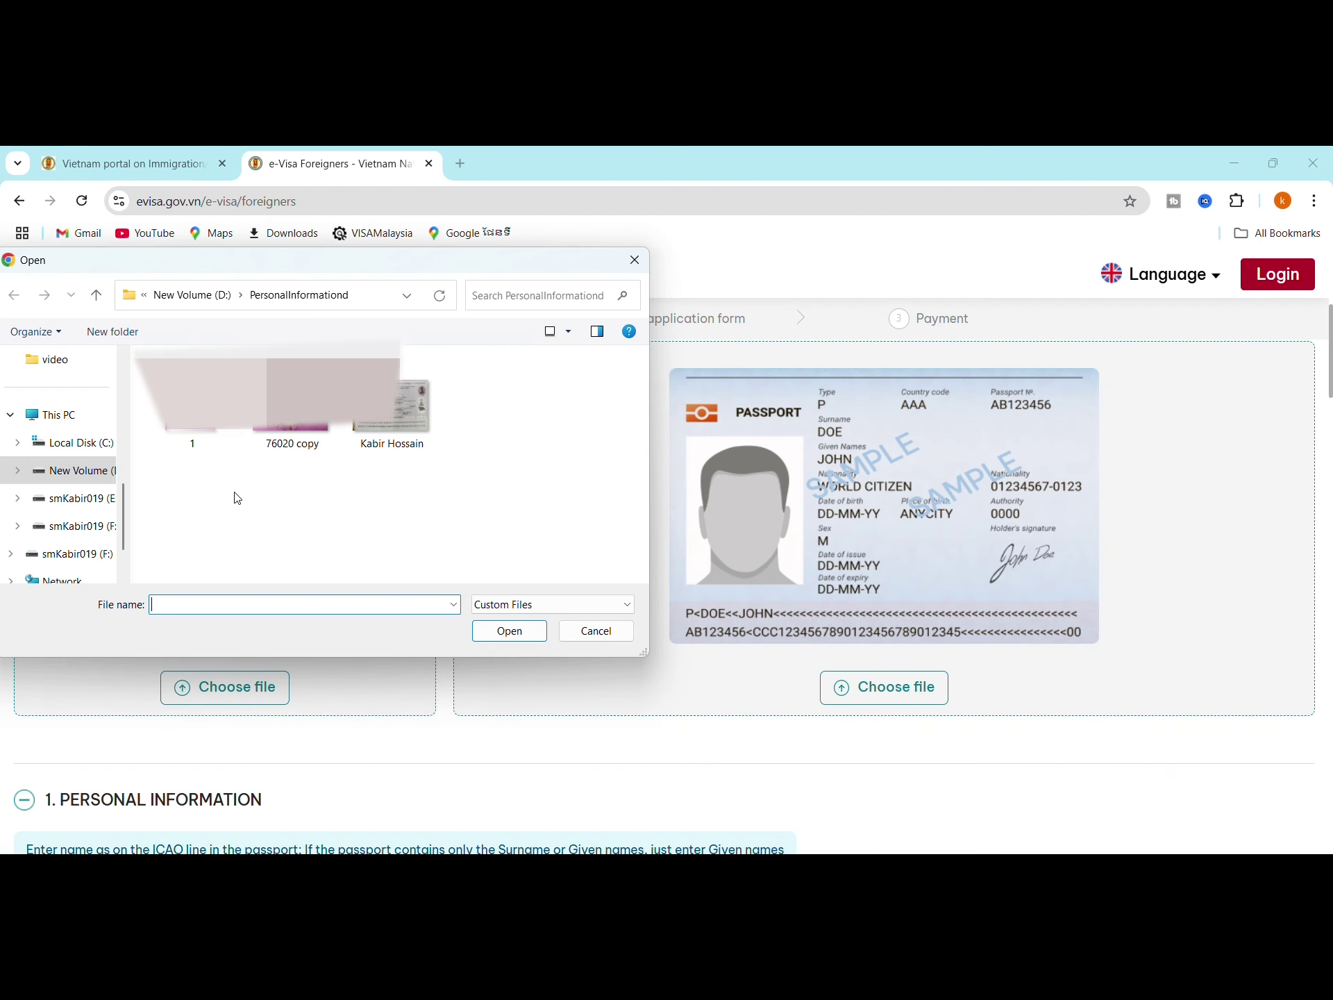
Step: Upload "76020 copy" as the portrait photo and the applicant's passport scan as the passport data page image
{"action": "double_click", "coordinate": [291, 417]}
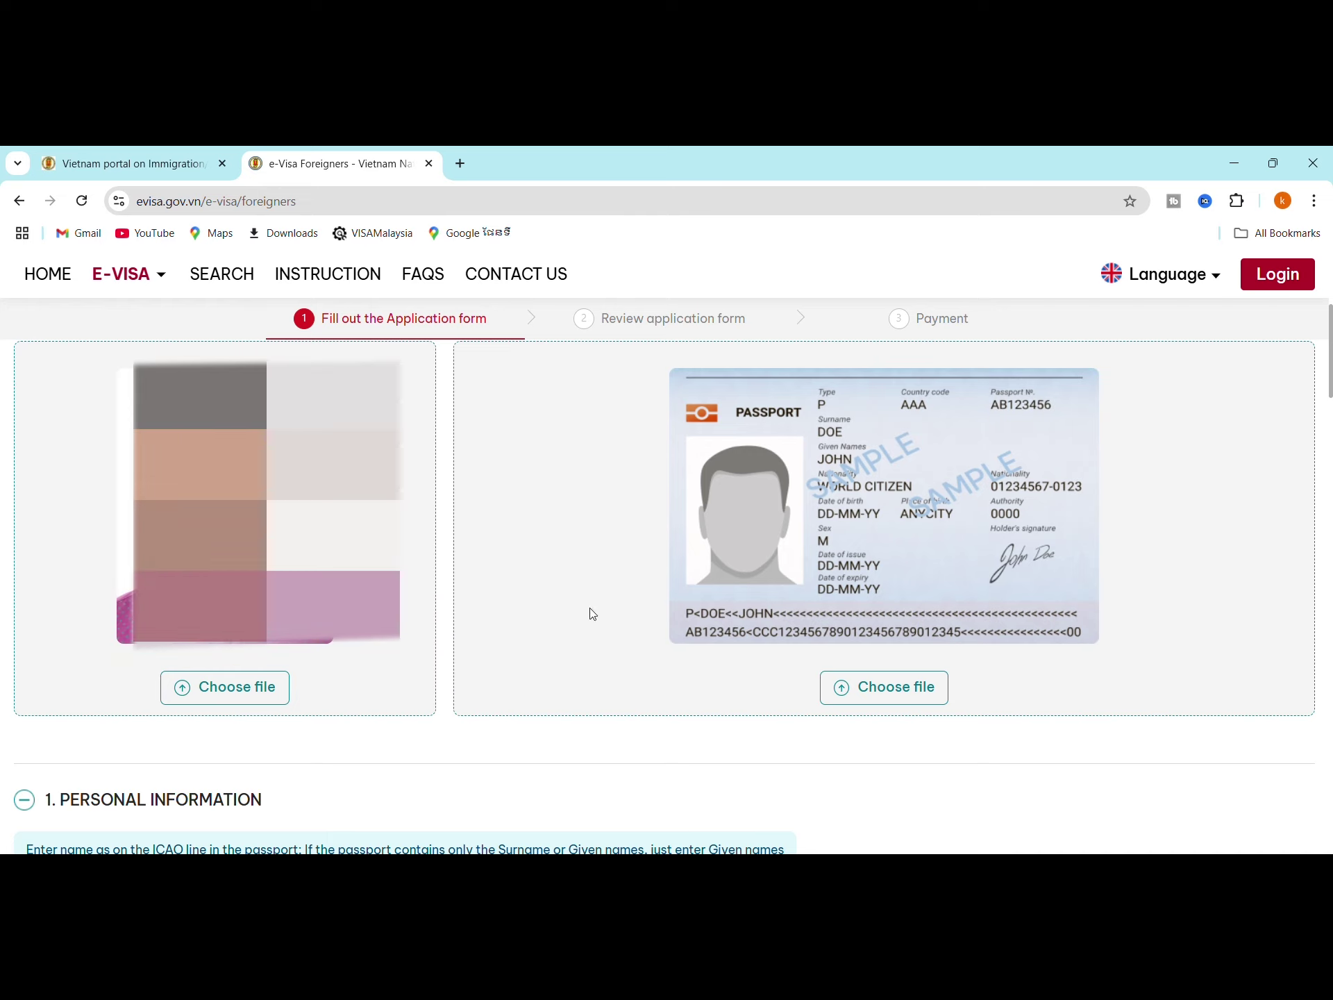
{"action": "left_click", "coordinate": [887, 689]}
{"action": "left_click", "coordinate": [416, 424]}
{"action": "double_click", "coordinate": [416, 425]}
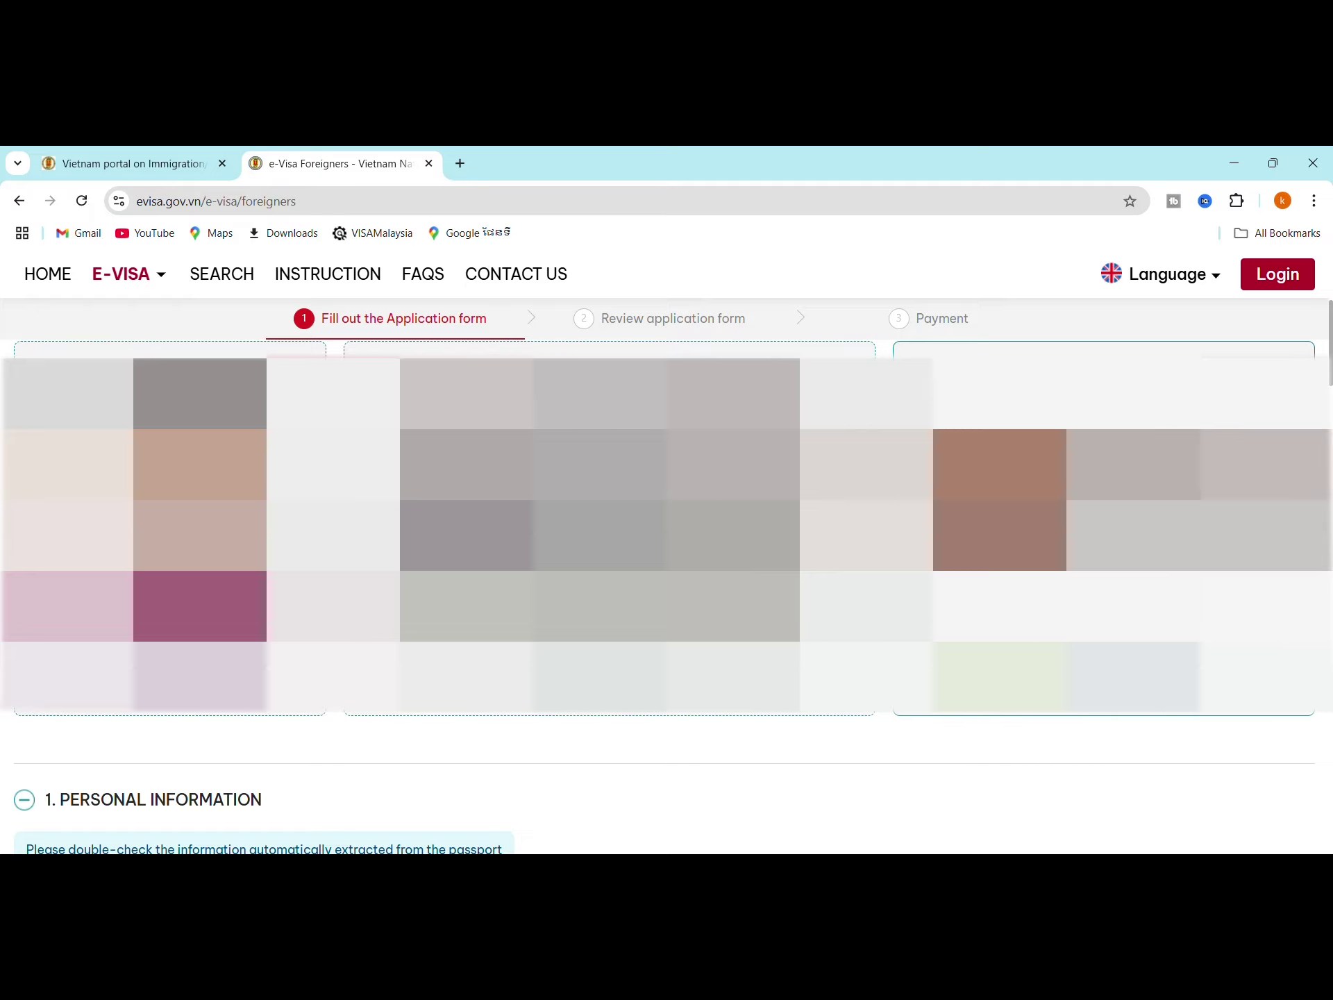
Step: Check the photo match and the passport details extracted into Personal Information, and enter the applicant's Identity Card number
{"action": "scroll", "coordinate": [1152, 780], "scroll_direction": "up", "scroll_amount": 1}
{"action": "scroll", "coordinate": [1152, 780], "scroll_direction": "down", "scroll_amount": 3}
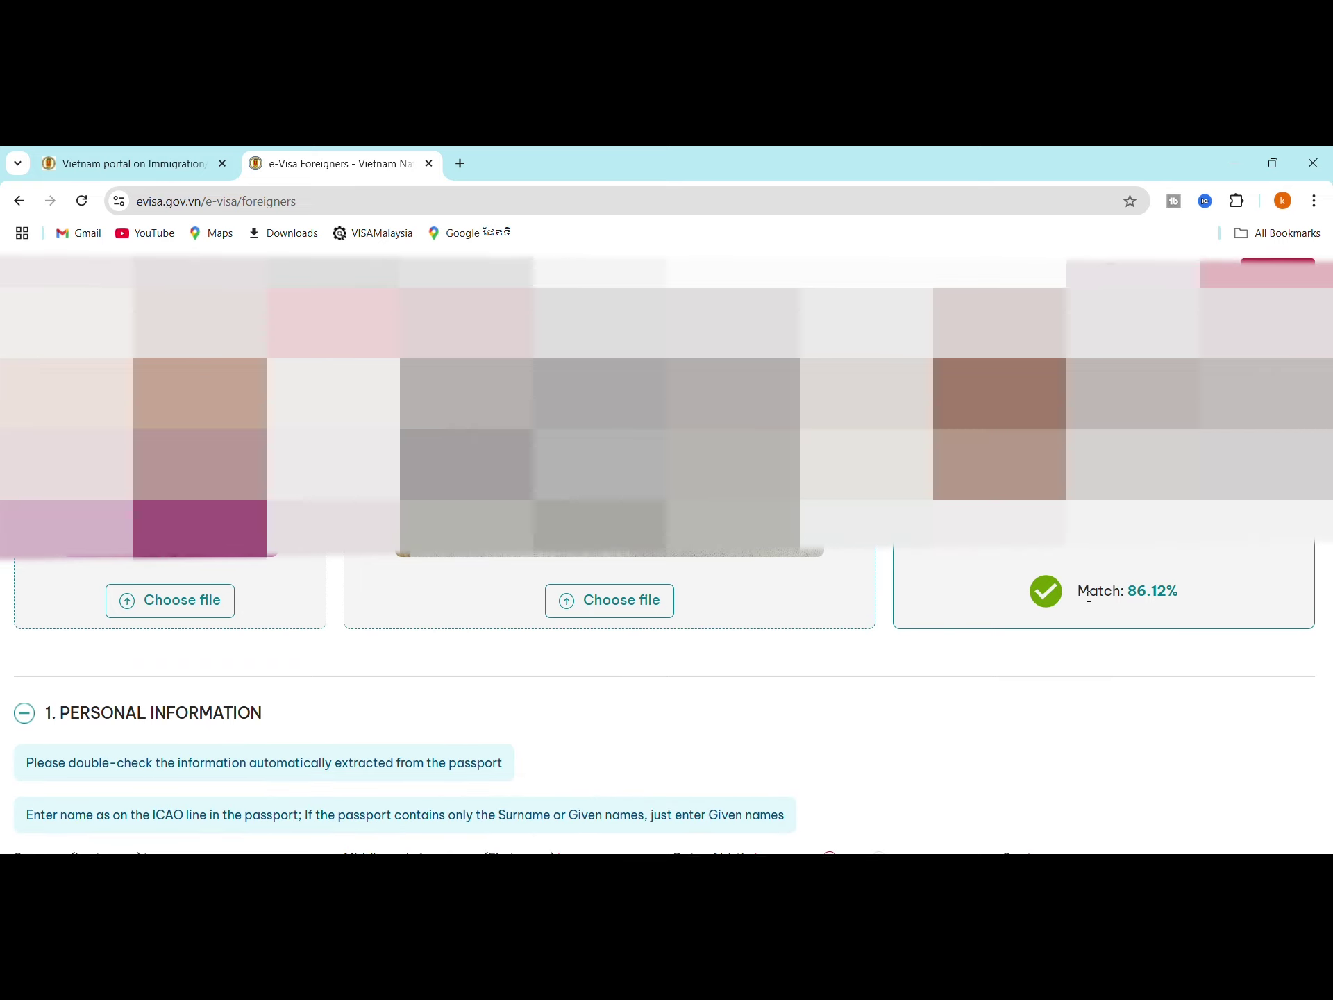
{"action": "scroll", "coordinate": [1086, 599], "scroll_direction": "down", "scroll_amount": 3}
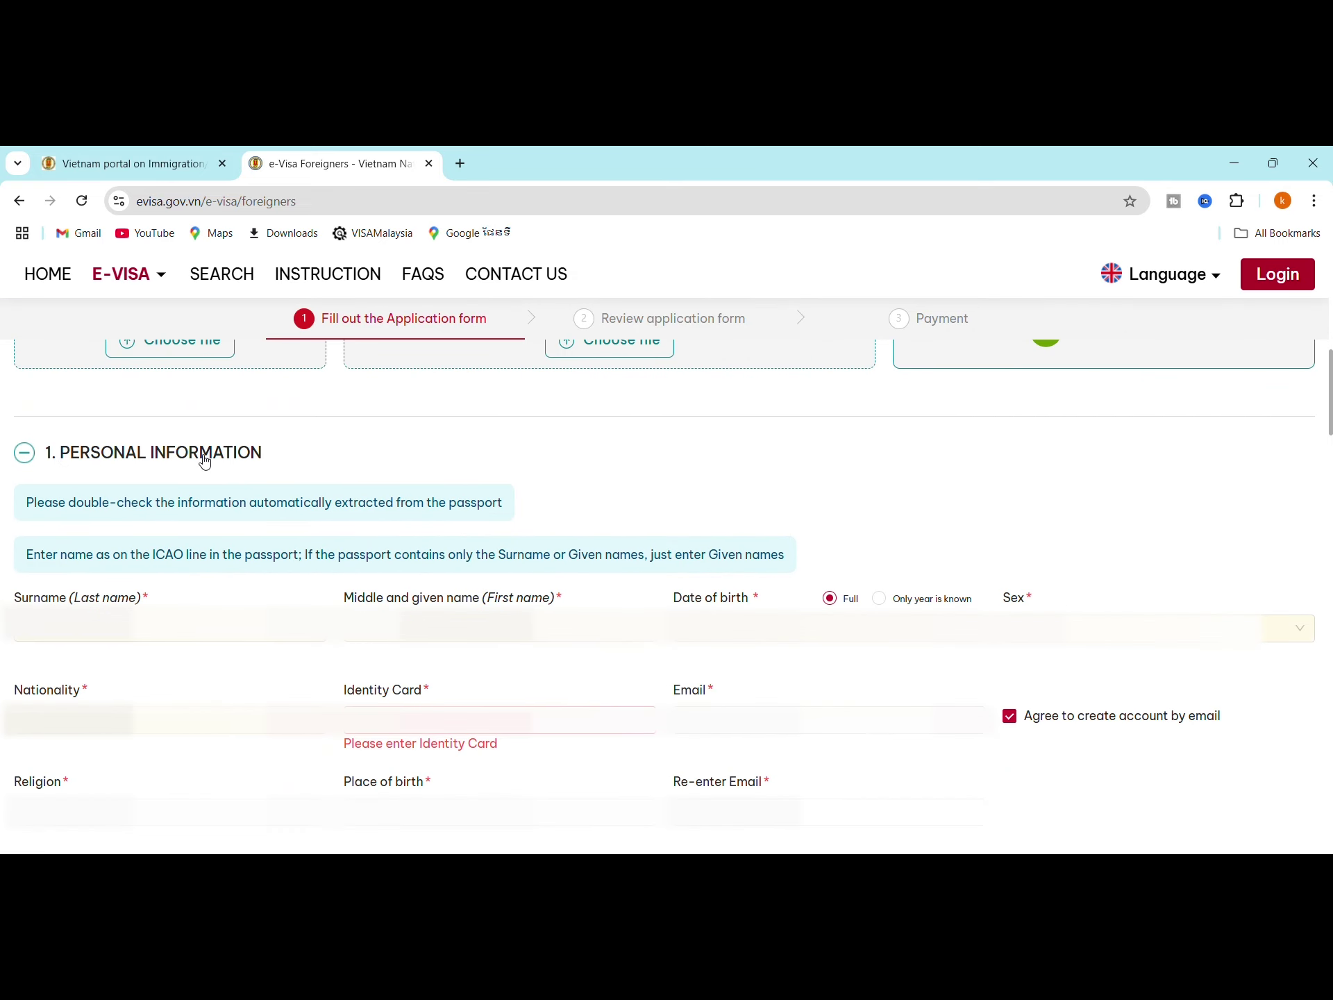
{"action": "scroll", "coordinate": [309, 456], "scroll_direction": "down", "scroll_amount": 1}
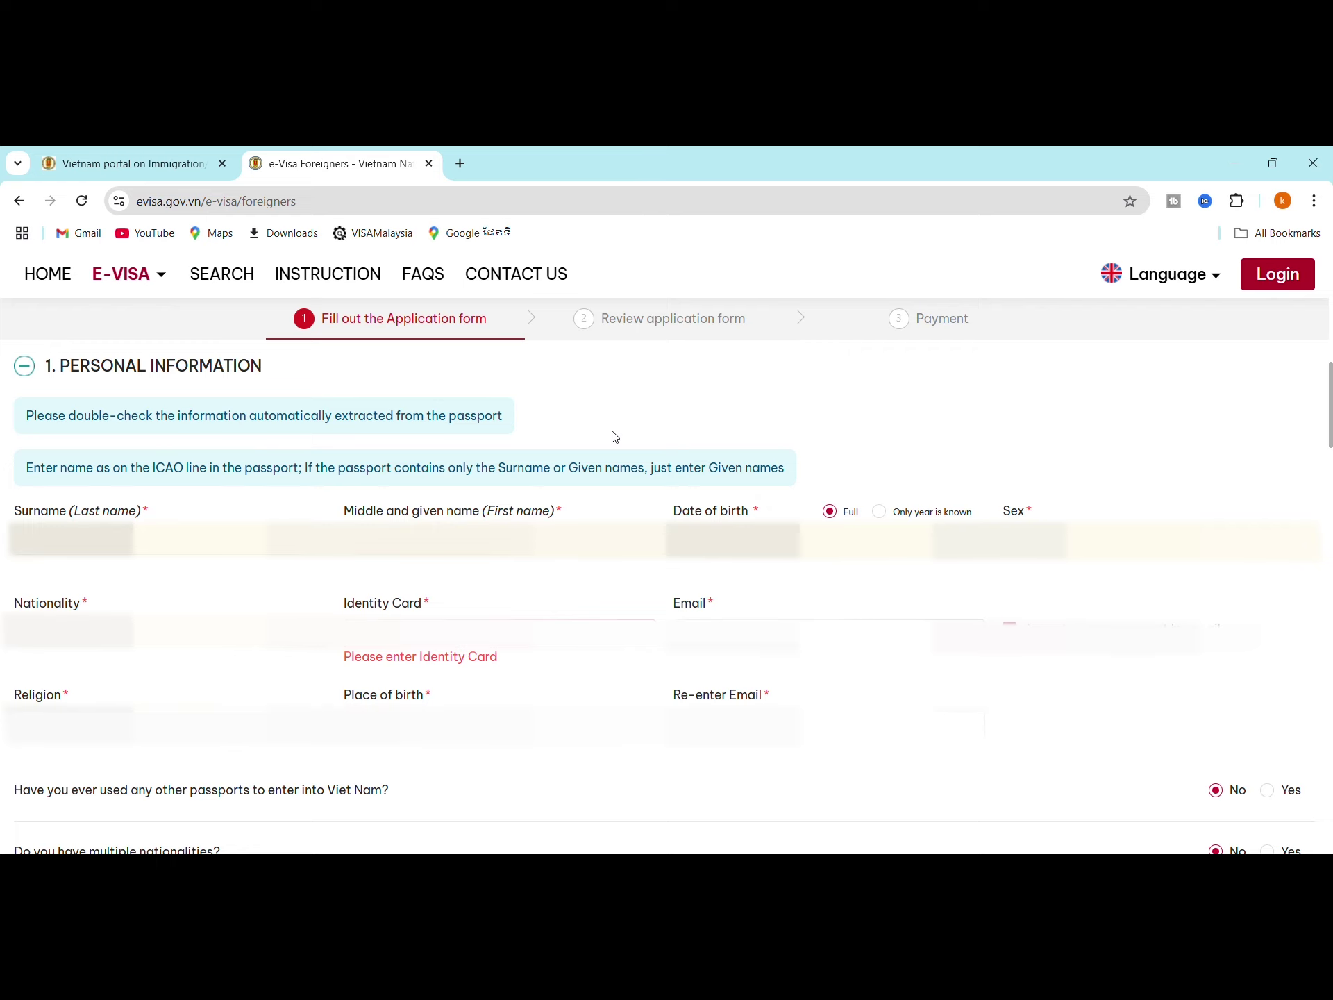
{"action": "scroll", "coordinate": [609, 434], "scroll_direction": "down", "scroll_amount": 1}
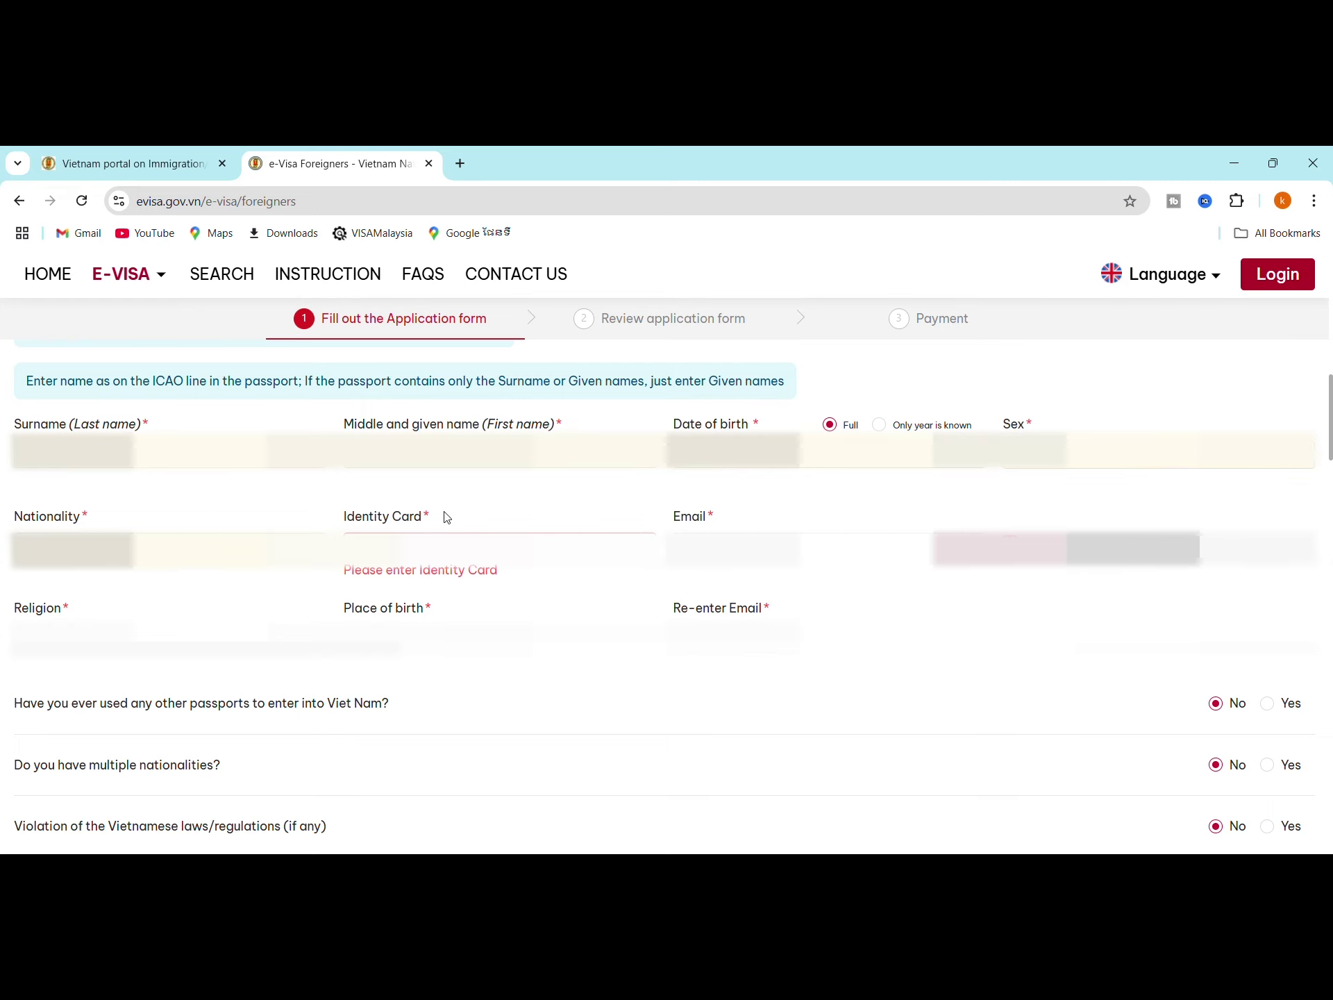
{"action": "left_click", "coordinate": [583, 463]}
{"action": "key", "text": "Tab"}
{"action": "key", "text": "Tab"}
{"action": "key", "text": "Tab"}
{"action": "key", "text": "Tab"}
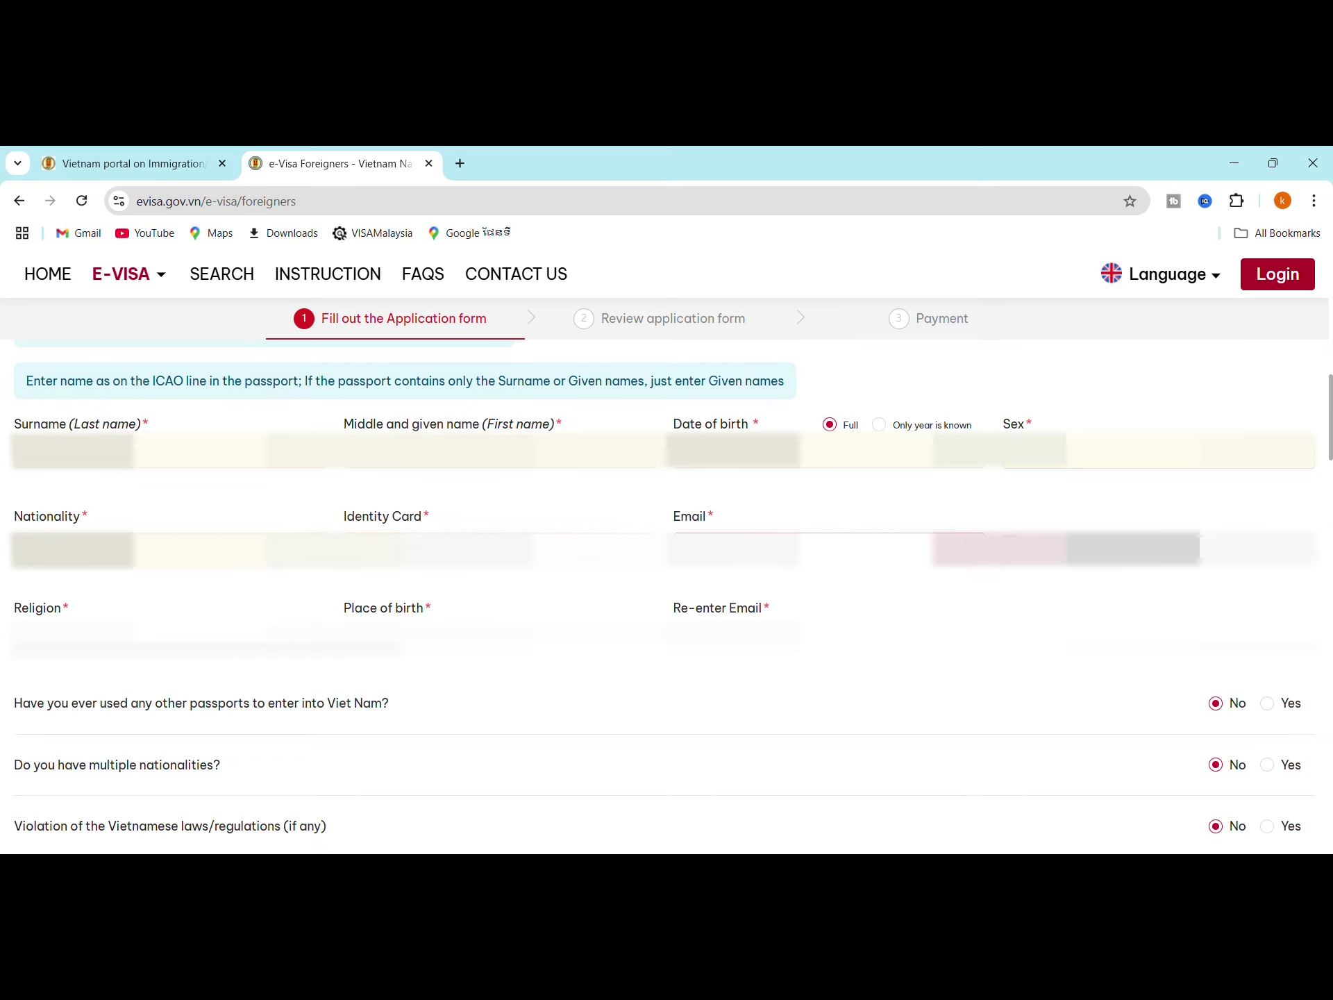
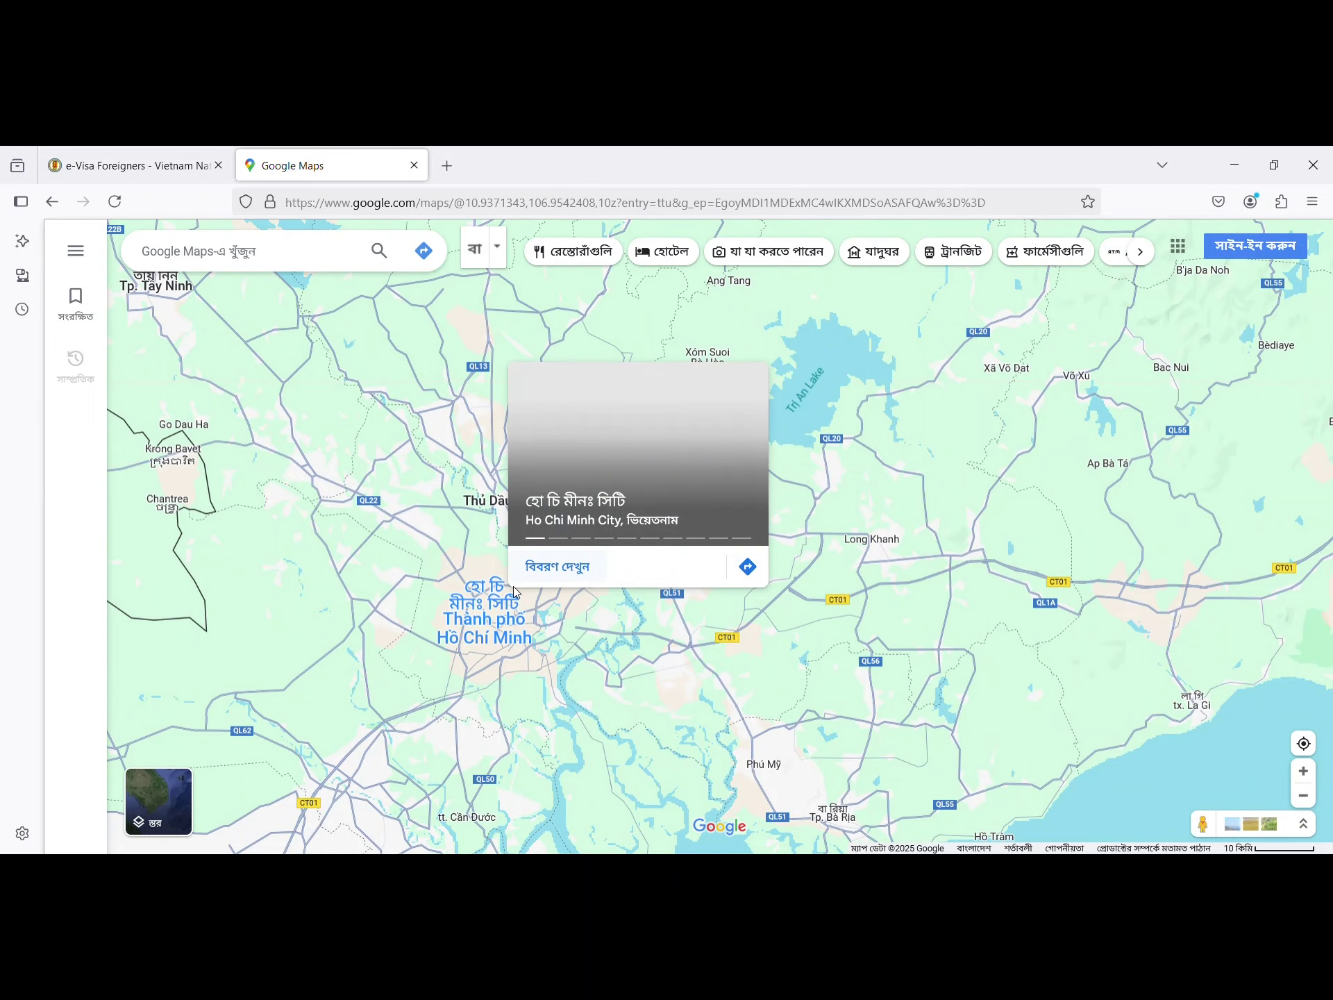
Step: Search for hotels around Tan Son Nhat in Ho Chi Minh City on Google Maps and open Hotel Hoàng Quân
{"action": "scroll", "coordinate": [443, 601], "scroll_direction": "up", "scroll_amount": 5}
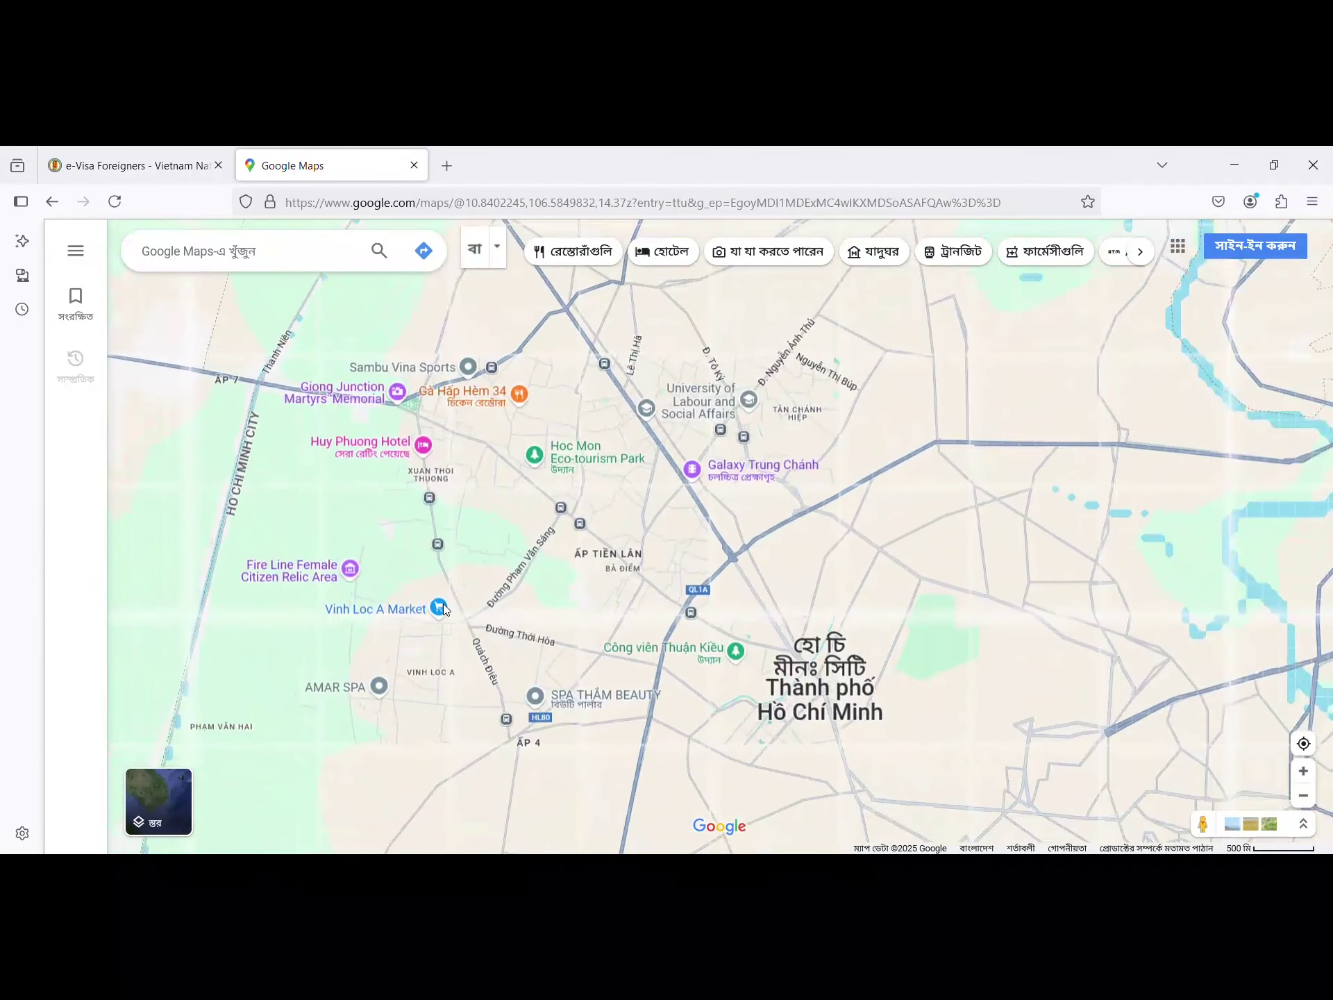
{"action": "left_click_drag", "start_coordinate": [938, 563], "coordinate": [608, 450]}
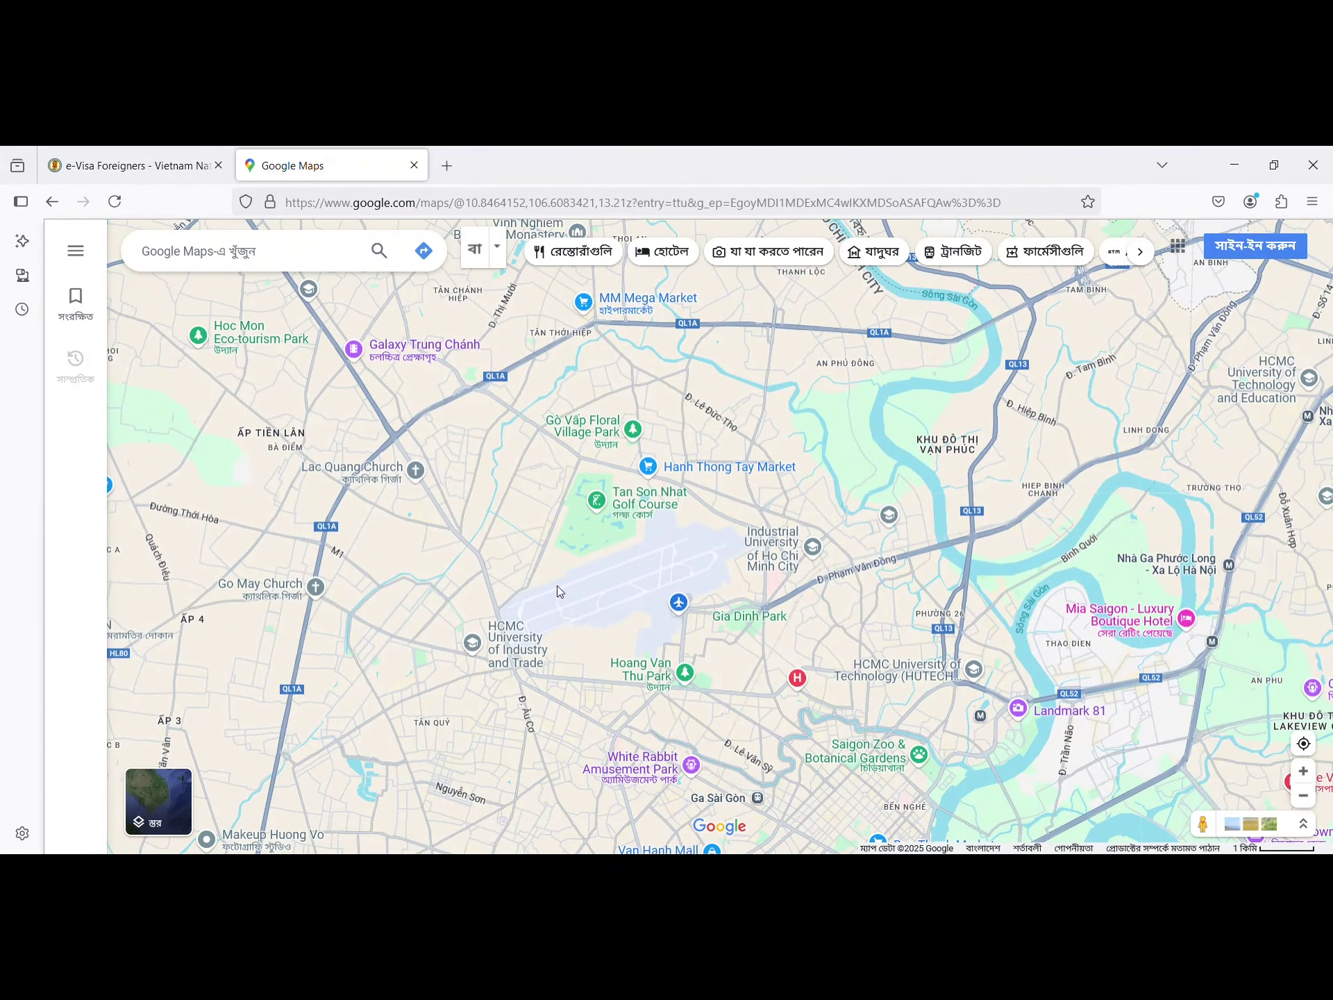
{"action": "left_click", "coordinate": [667, 255]}
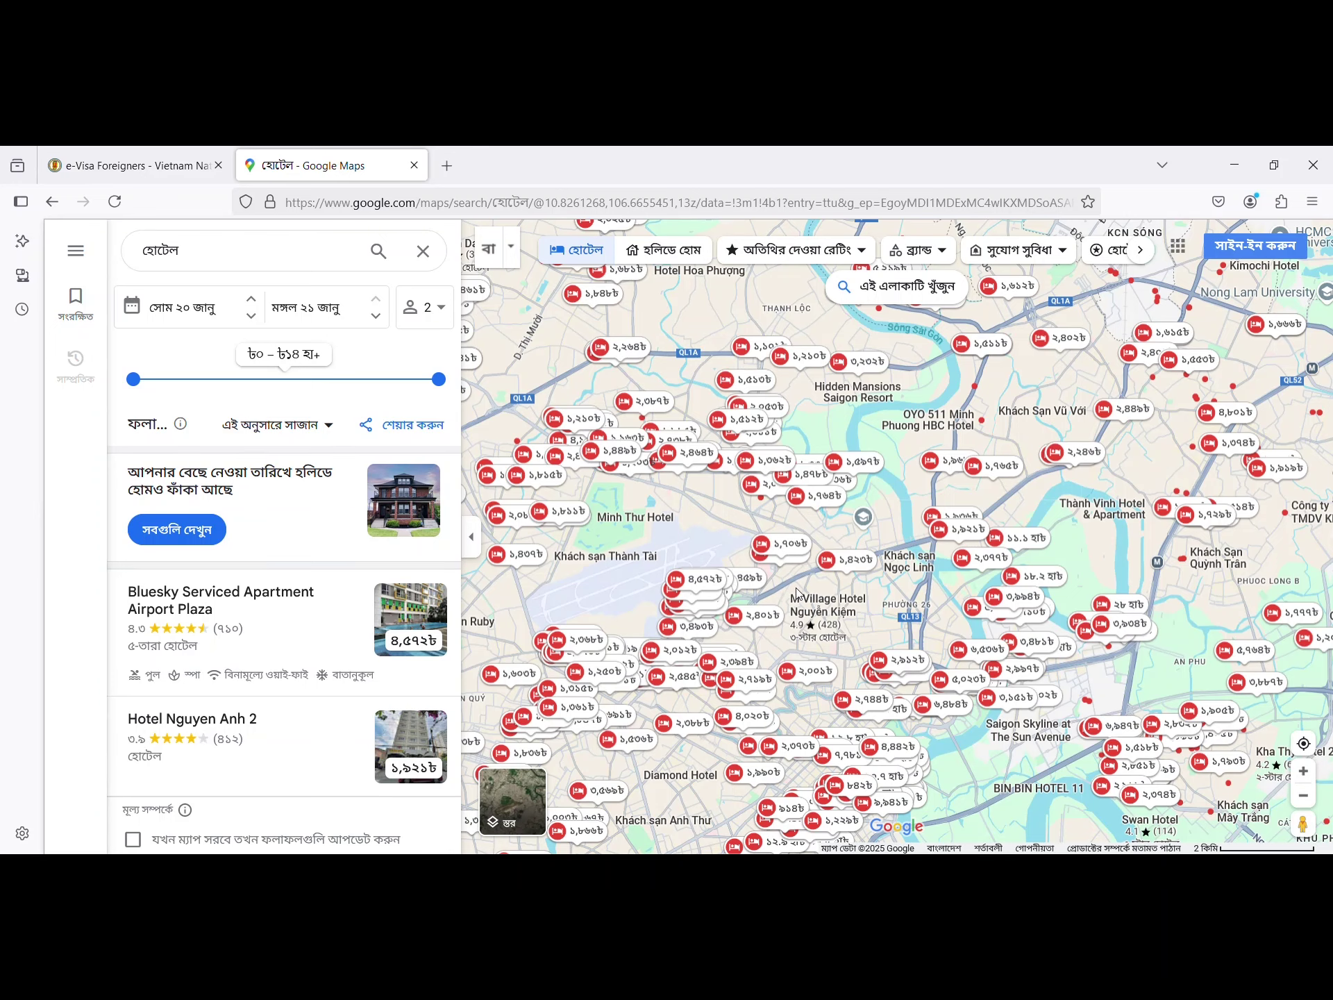
{"action": "scroll", "coordinate": [798, 533], "scroll_direction": "down", "scroll_amount": 3}
{"action": "scroll", "coordinate": [798, 533], "scroll_direction": "up", "scroll_amount": 5}
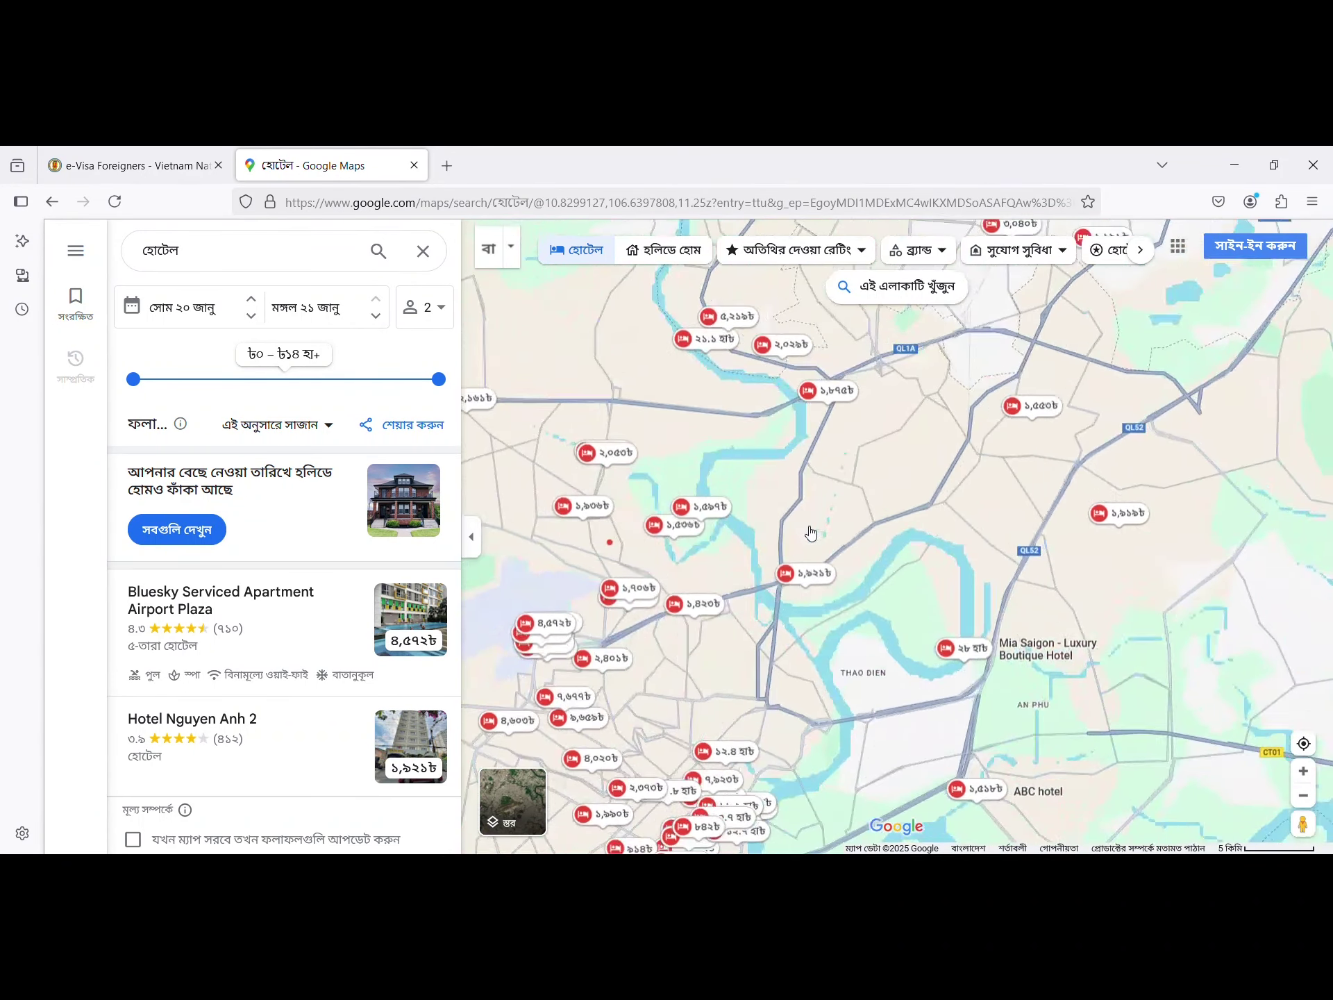
{"action": "left_click_drag", "start_coordinate": [607, 519], "coordinate": [1047, 502]}
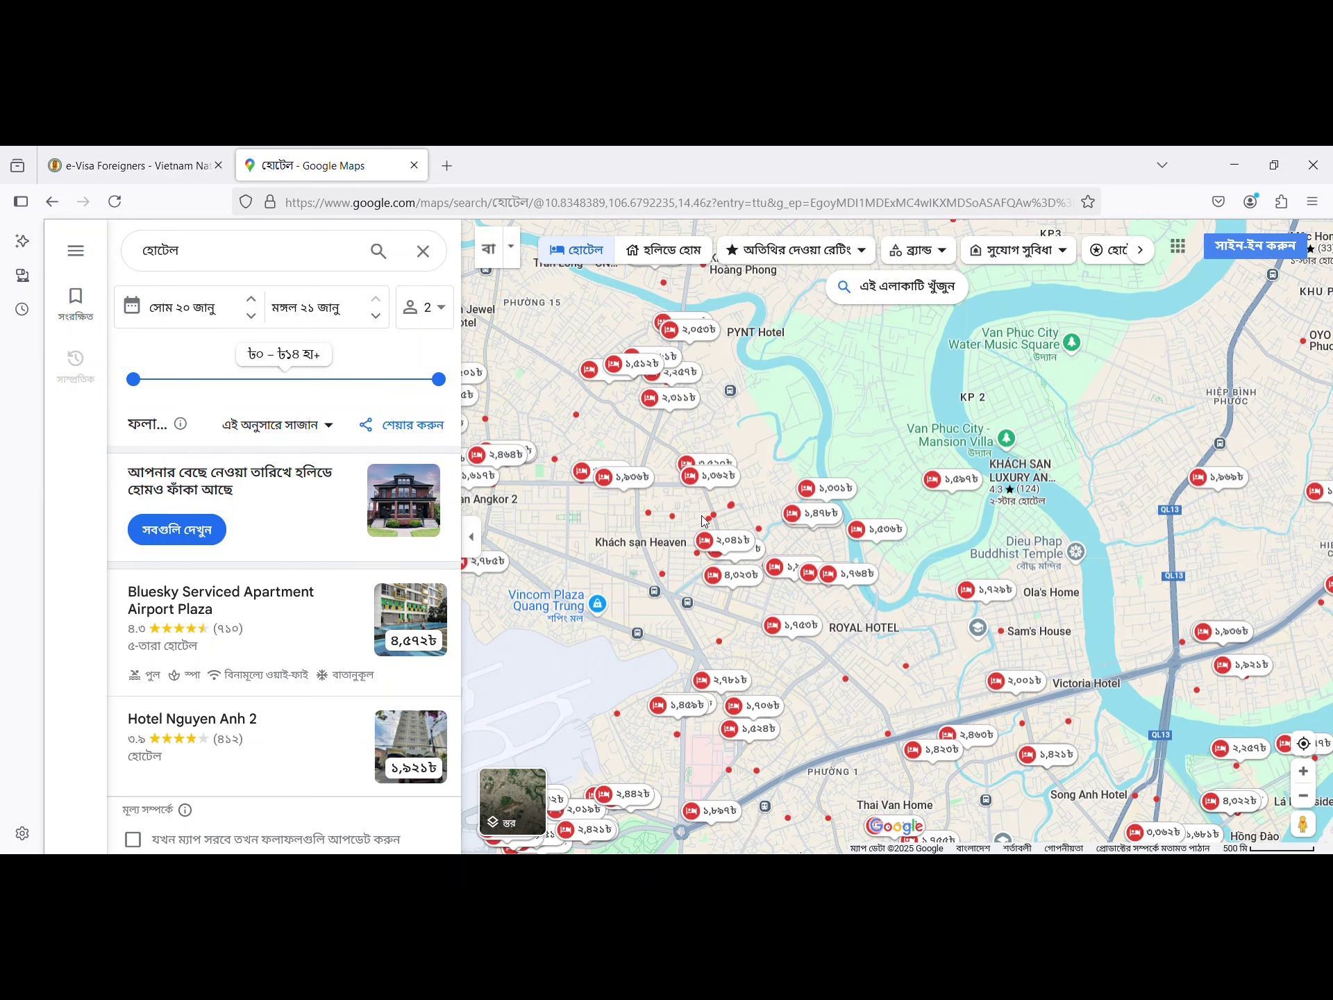
{"action": "left_click", "coordinate": [687, 463]}
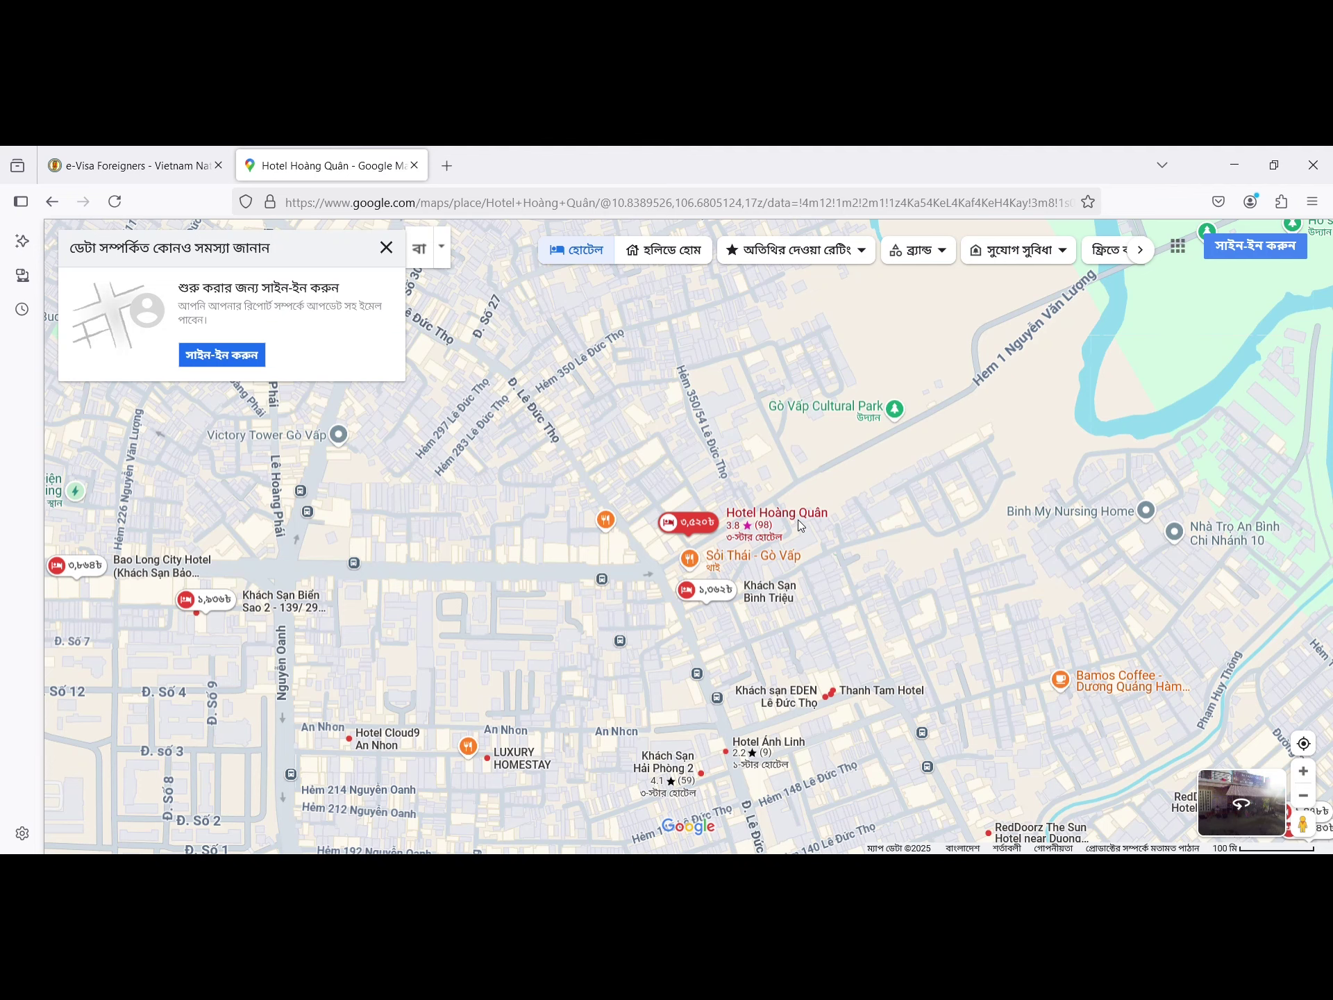
{"action": "key", "text": "Left"}
{"action": "key", "text": "Left"}
{"action": "key", "text": "Left"}
{"action": "key", "text": "Left"}
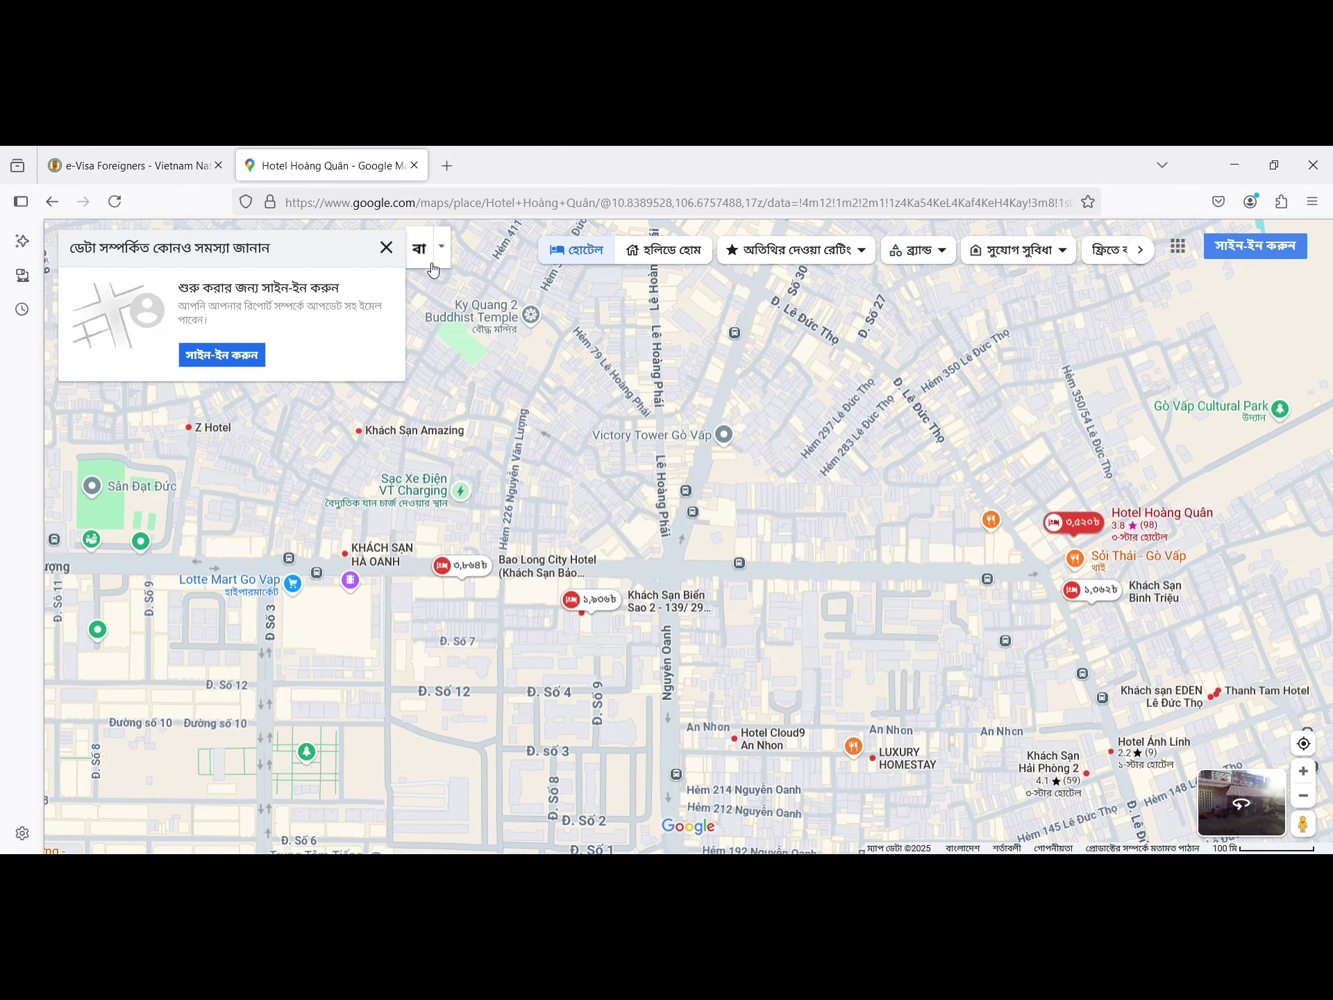
Step: Dismiss the data-problem report, open the hotel's website from its listing details, and copy the hotel's address from Google Maps
{"action": "left_click", "coordinate": [387, 248]}
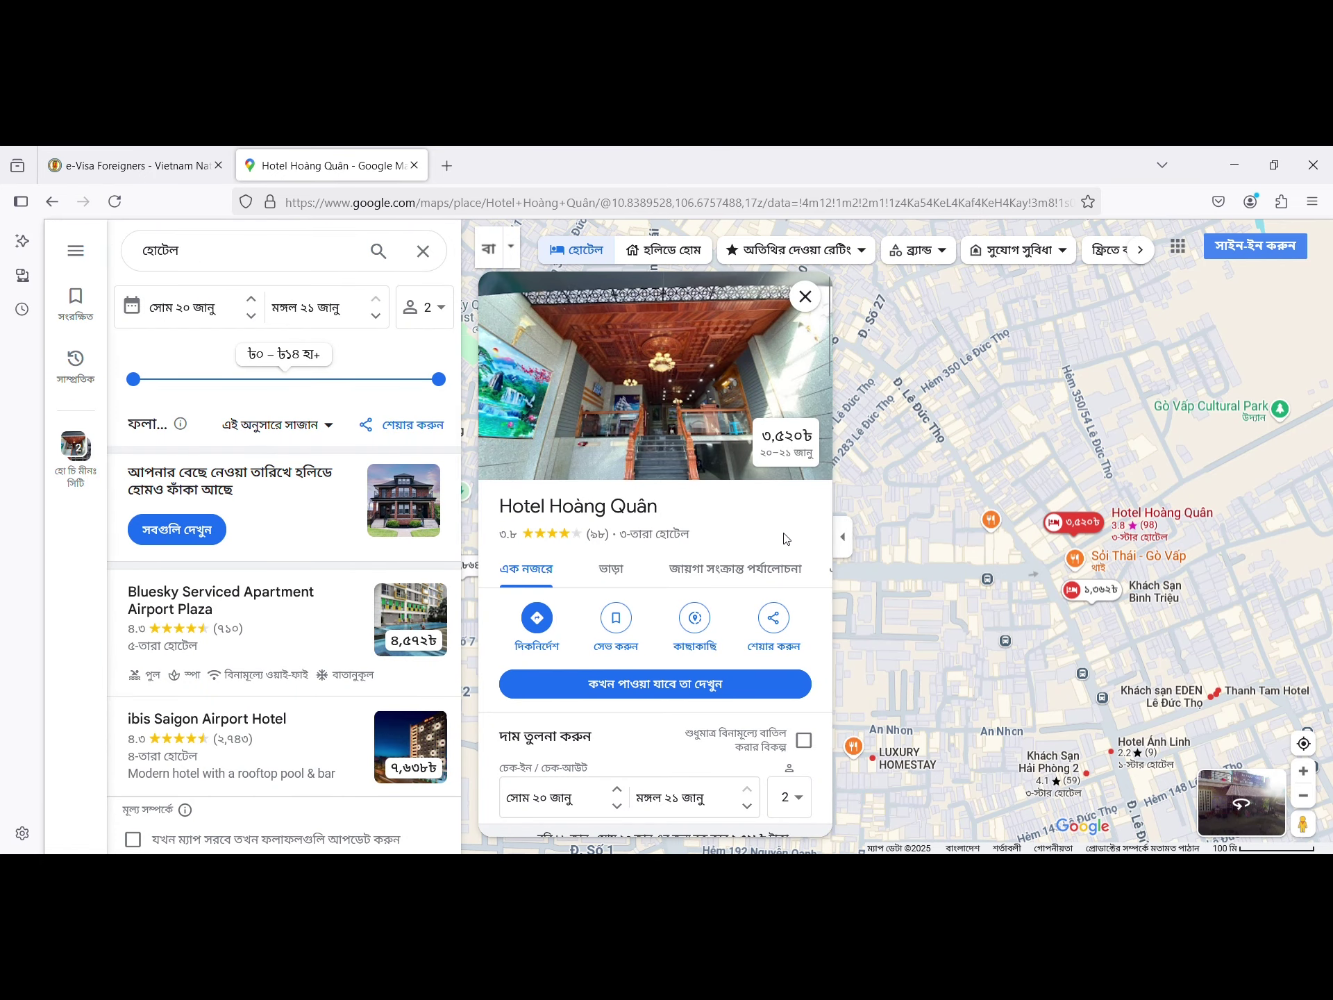
{"action": "scroll", "coordinate": [784, 539], "scroll_direction": "down", "scroll_amount": 10}
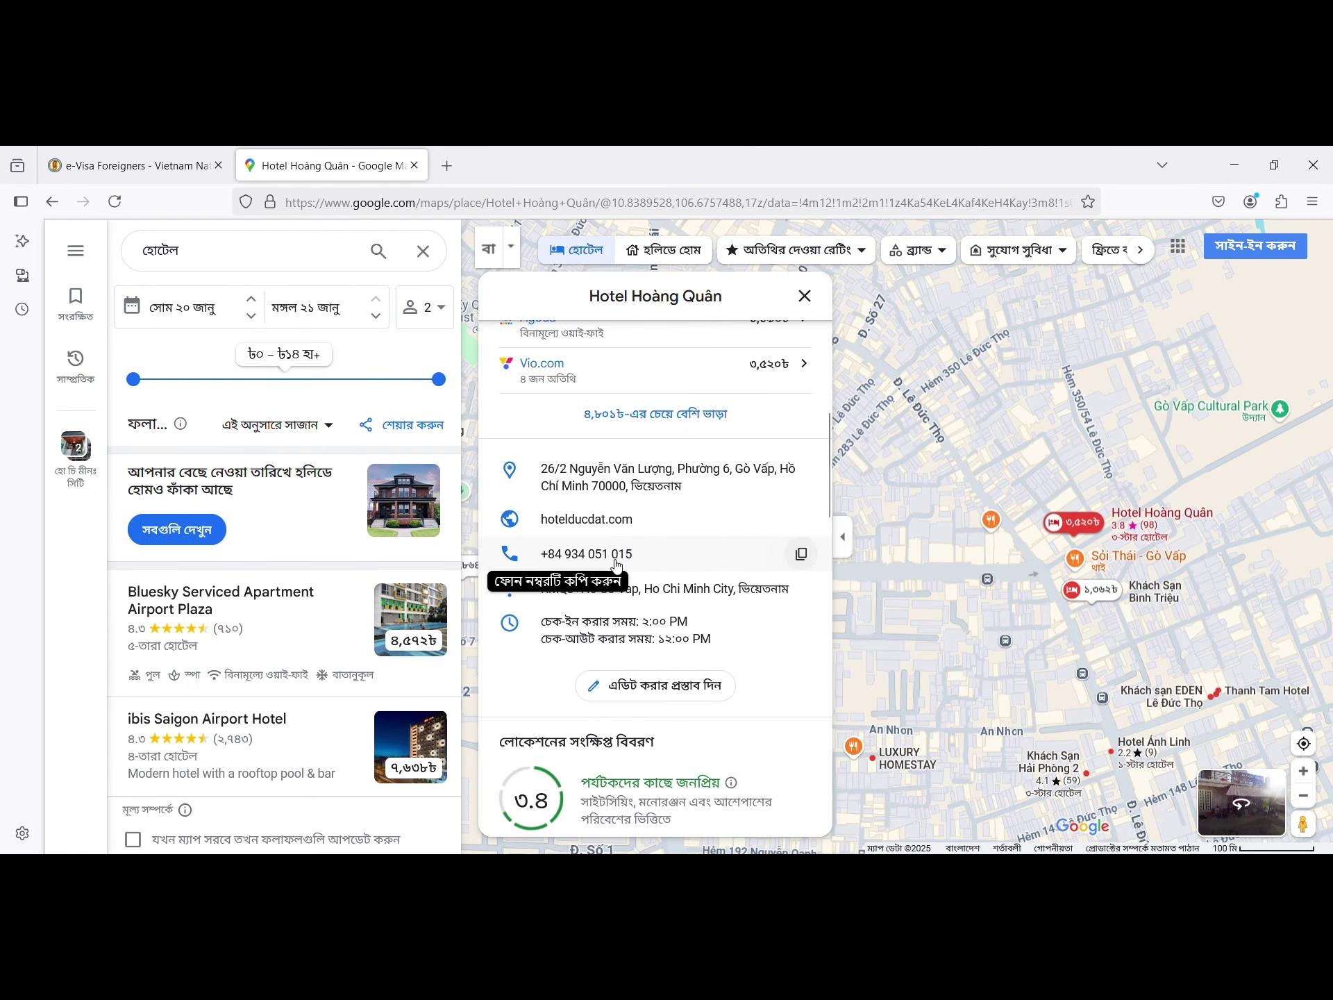
{"action": "left_click", "coordinate": [580, 526]}
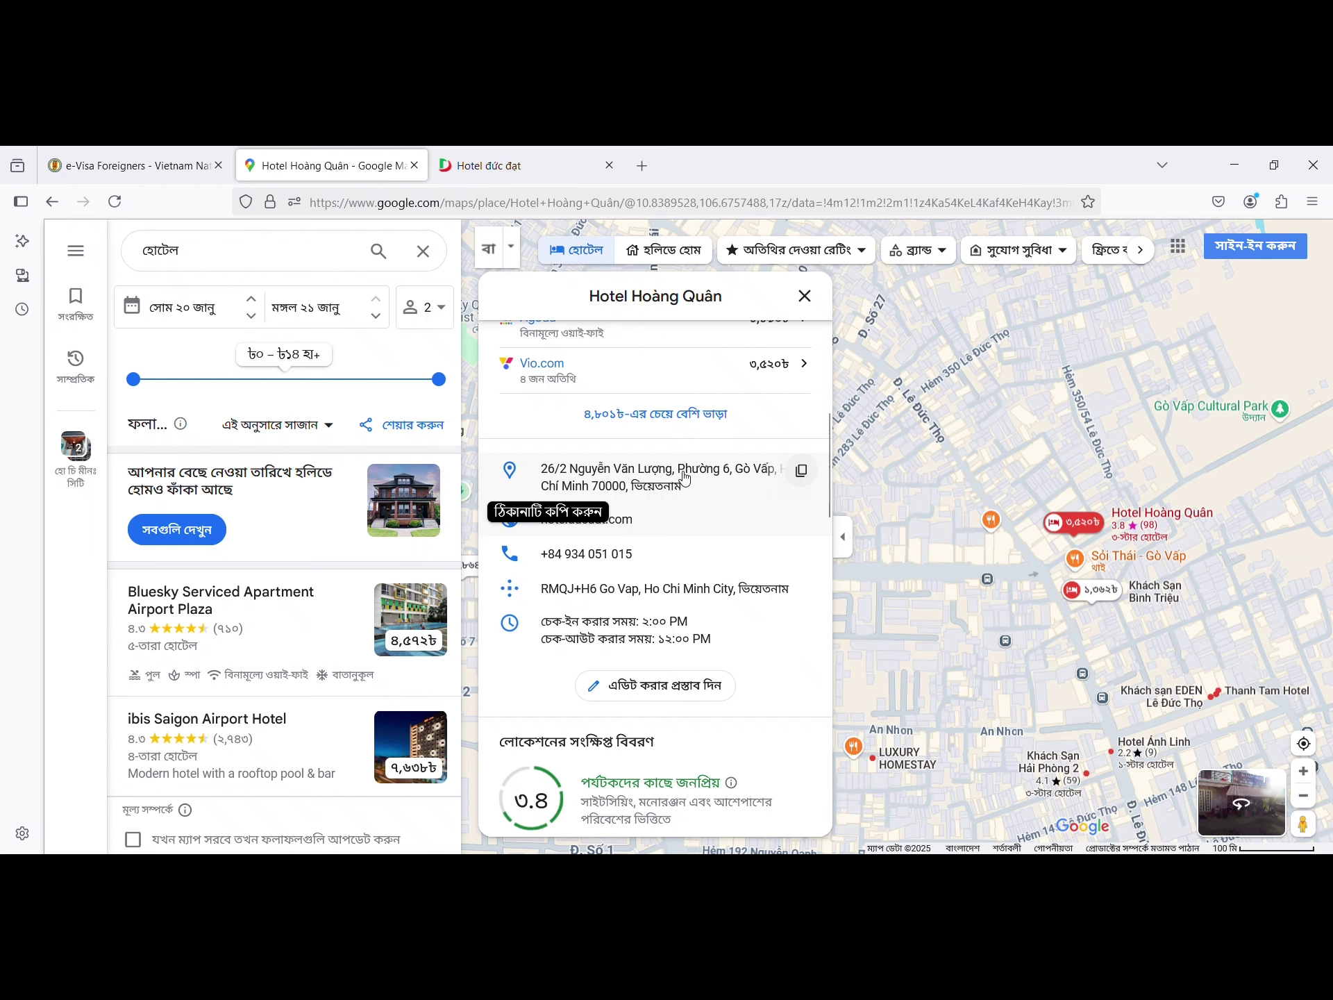
{"action": "left_click", "coordinate": [803, 472]}
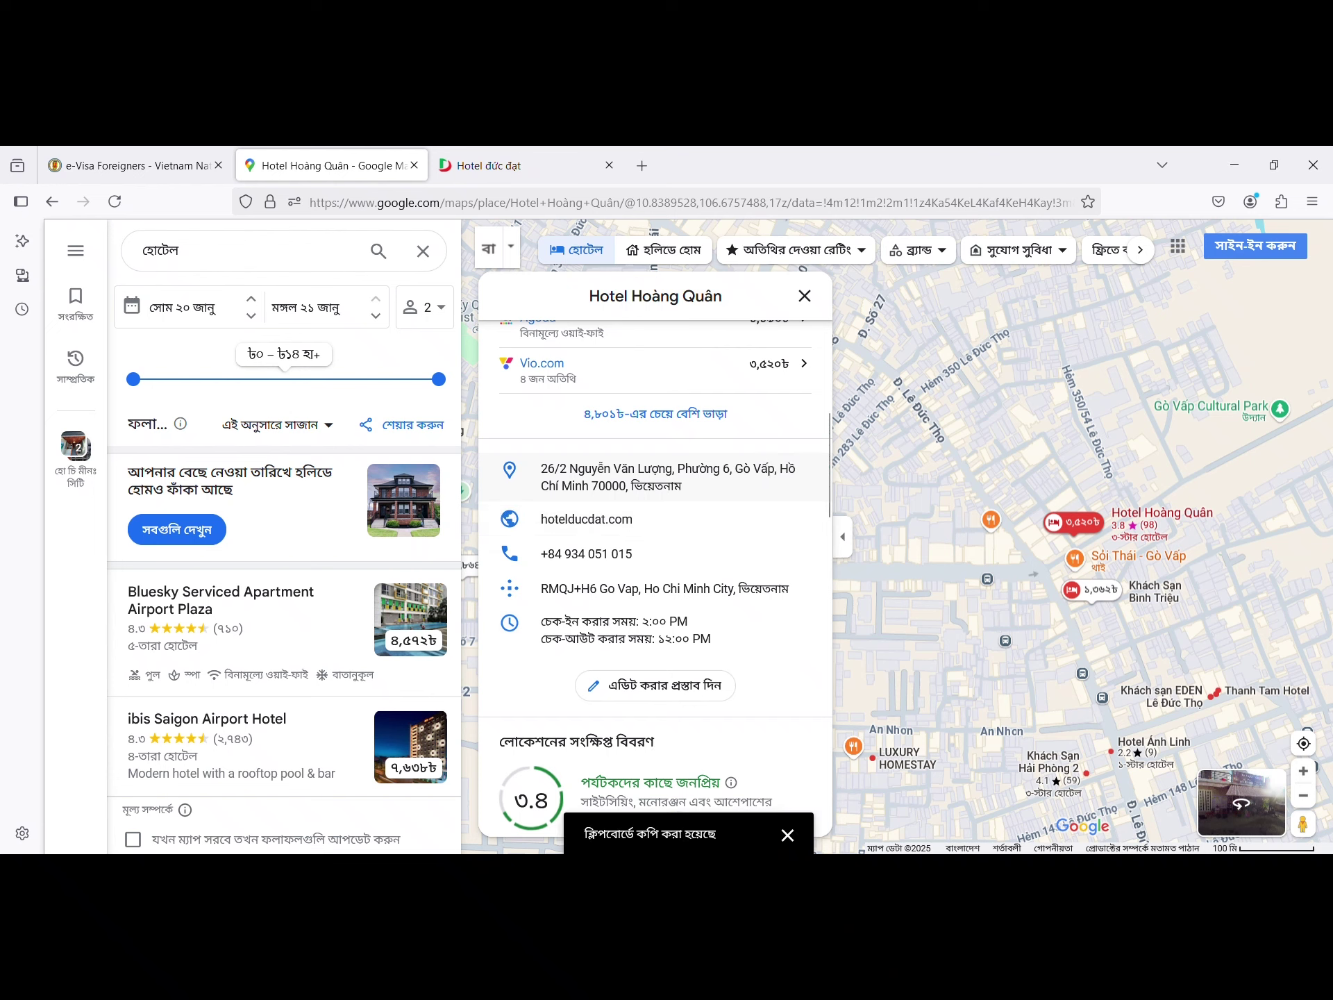
Step: Switch to Notepad and paste the copied hotel address into a new blank note
{"action": "key", "text": "super+s"}
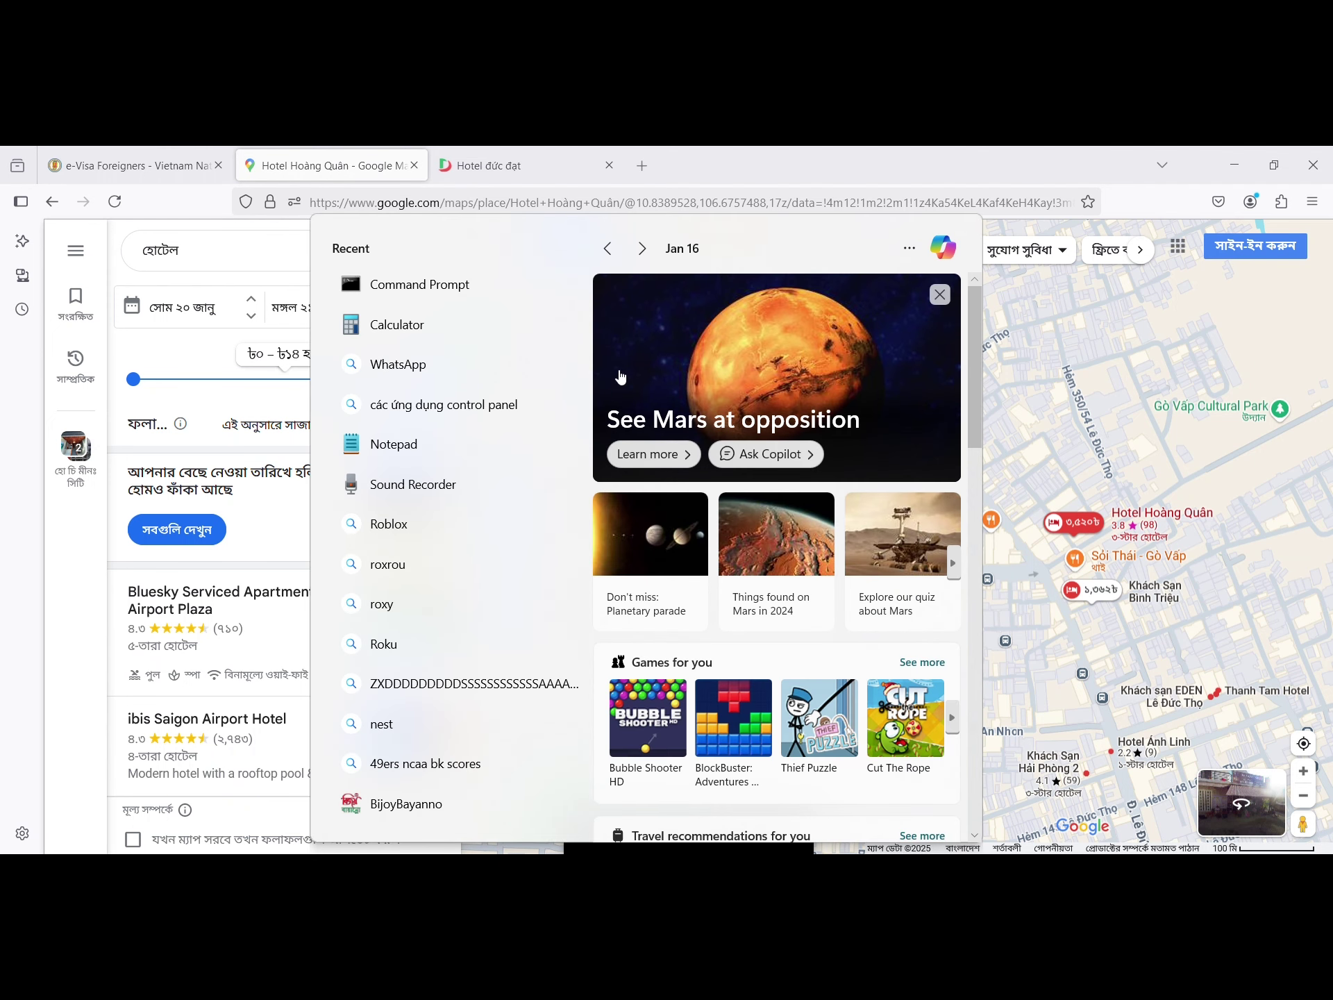
{"action": "left_click", "coordinate": [399, 447]}
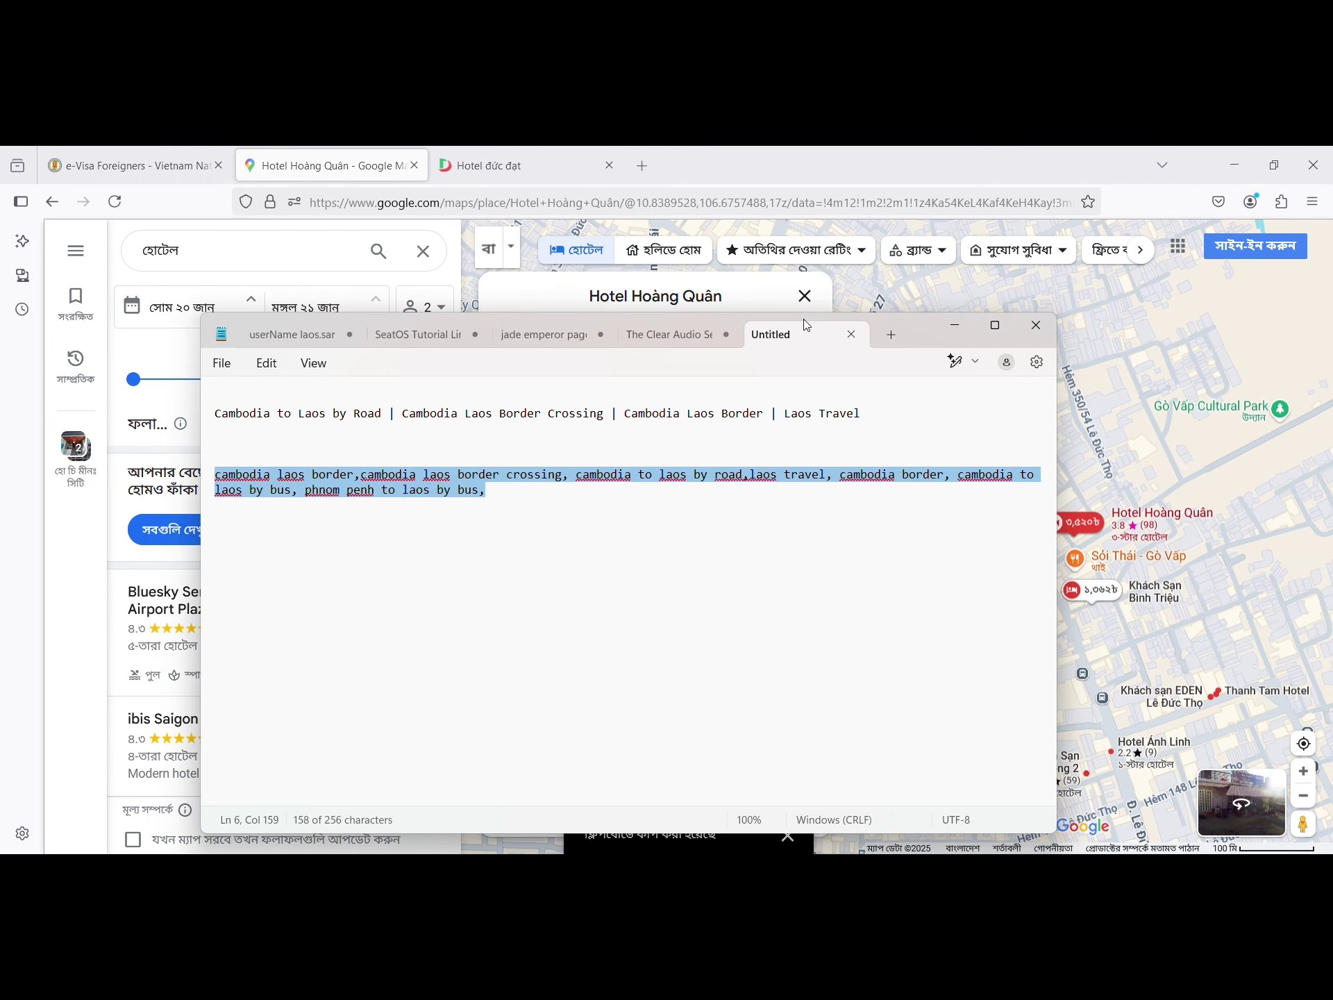
{"action": "left_click", "coordinate": [891, 335]}
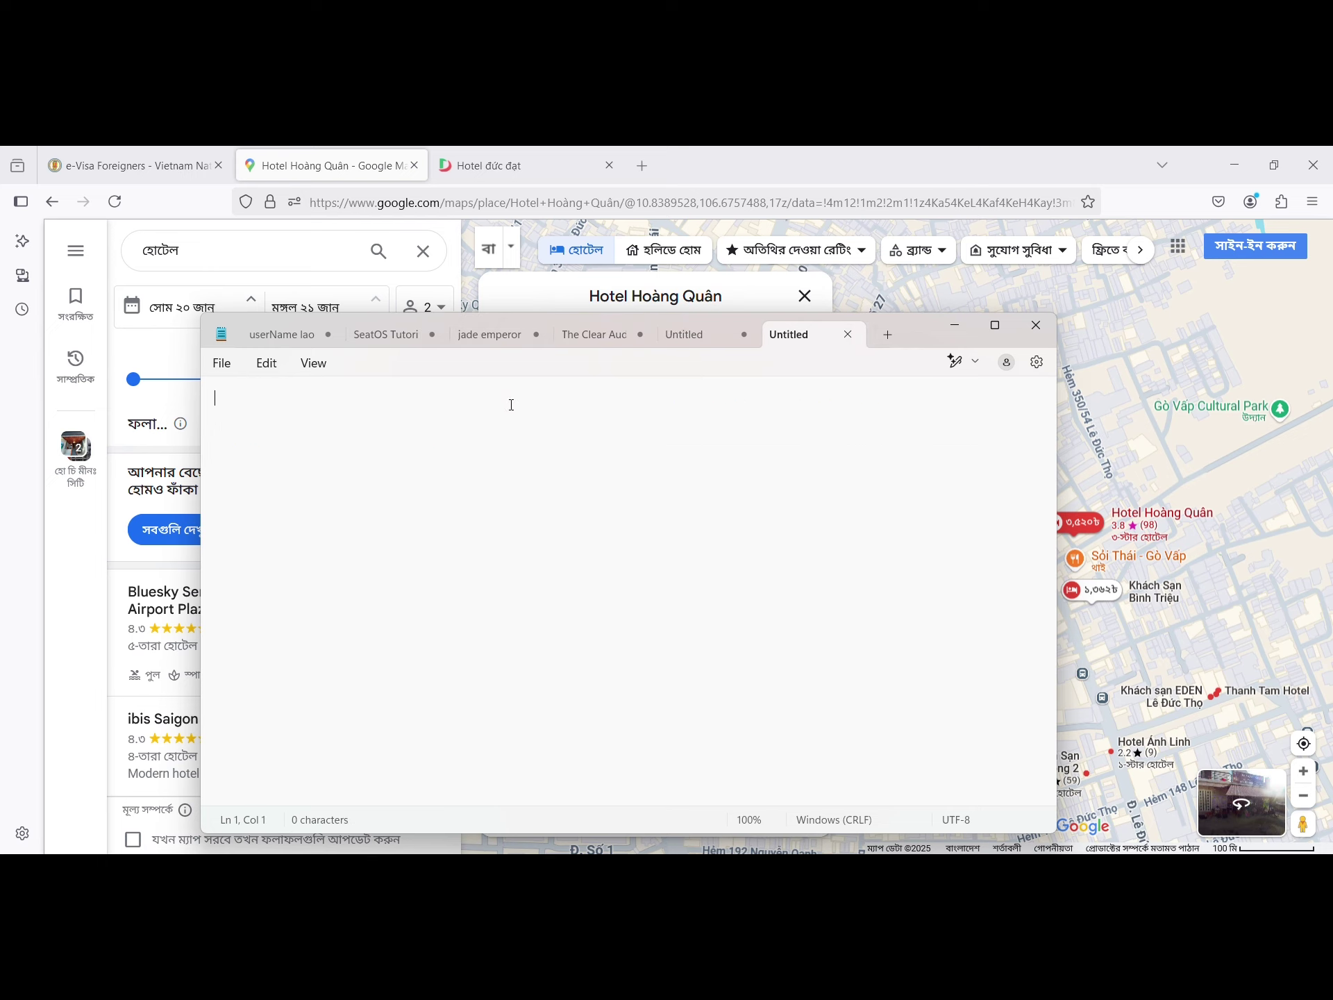
{"action": "key", "text": "ctrl+v"}
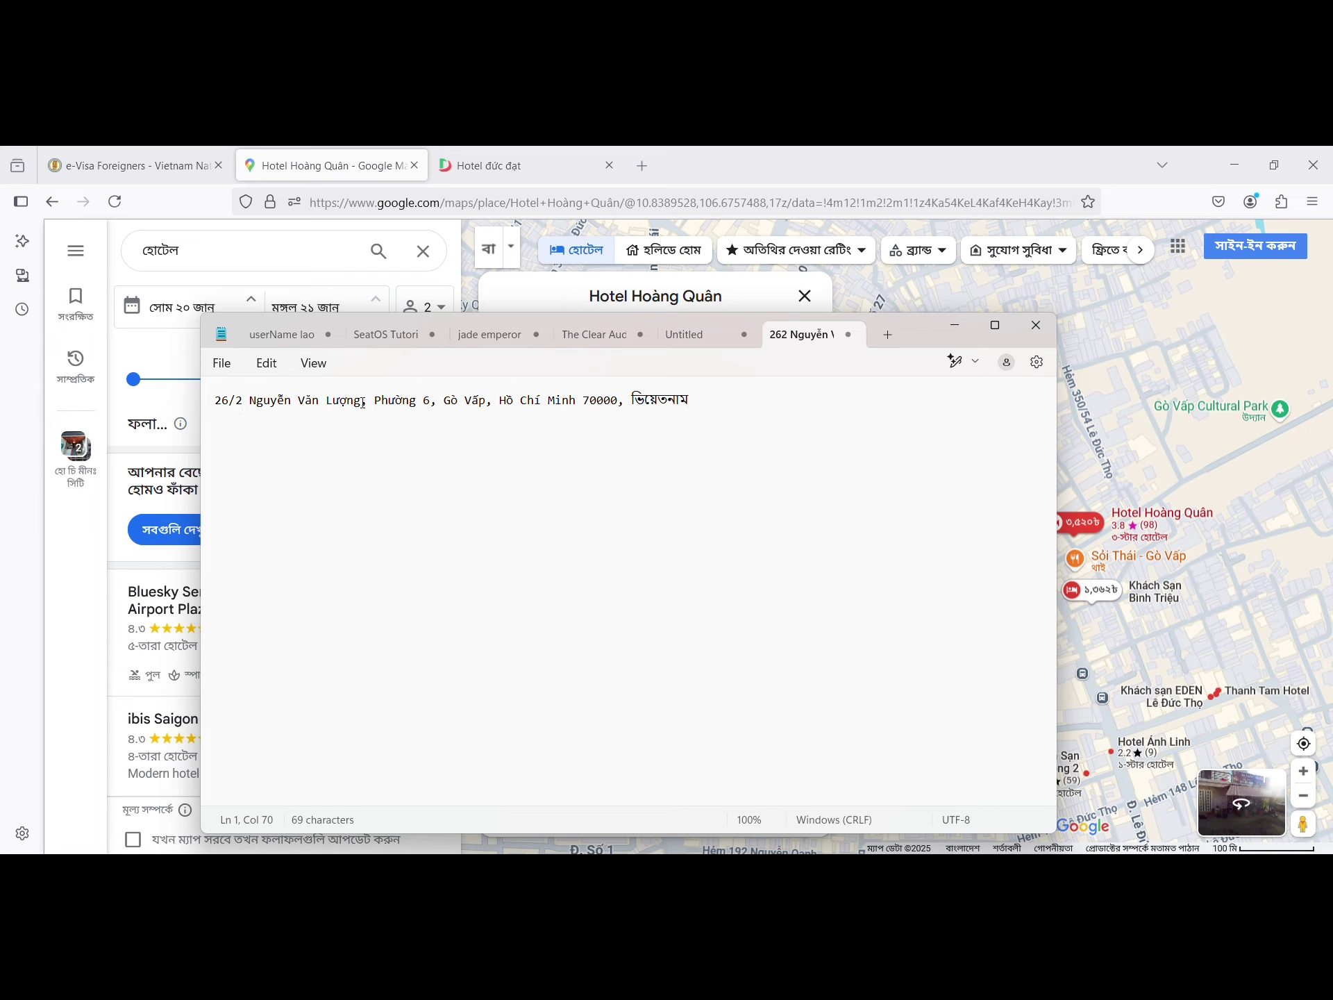
Step: Examine the street, ward, district and city parts of the hotel address in the note
{"action": "left_click_drag", "start_coordinate": [365, 402], "coordinate": [206, 414]}
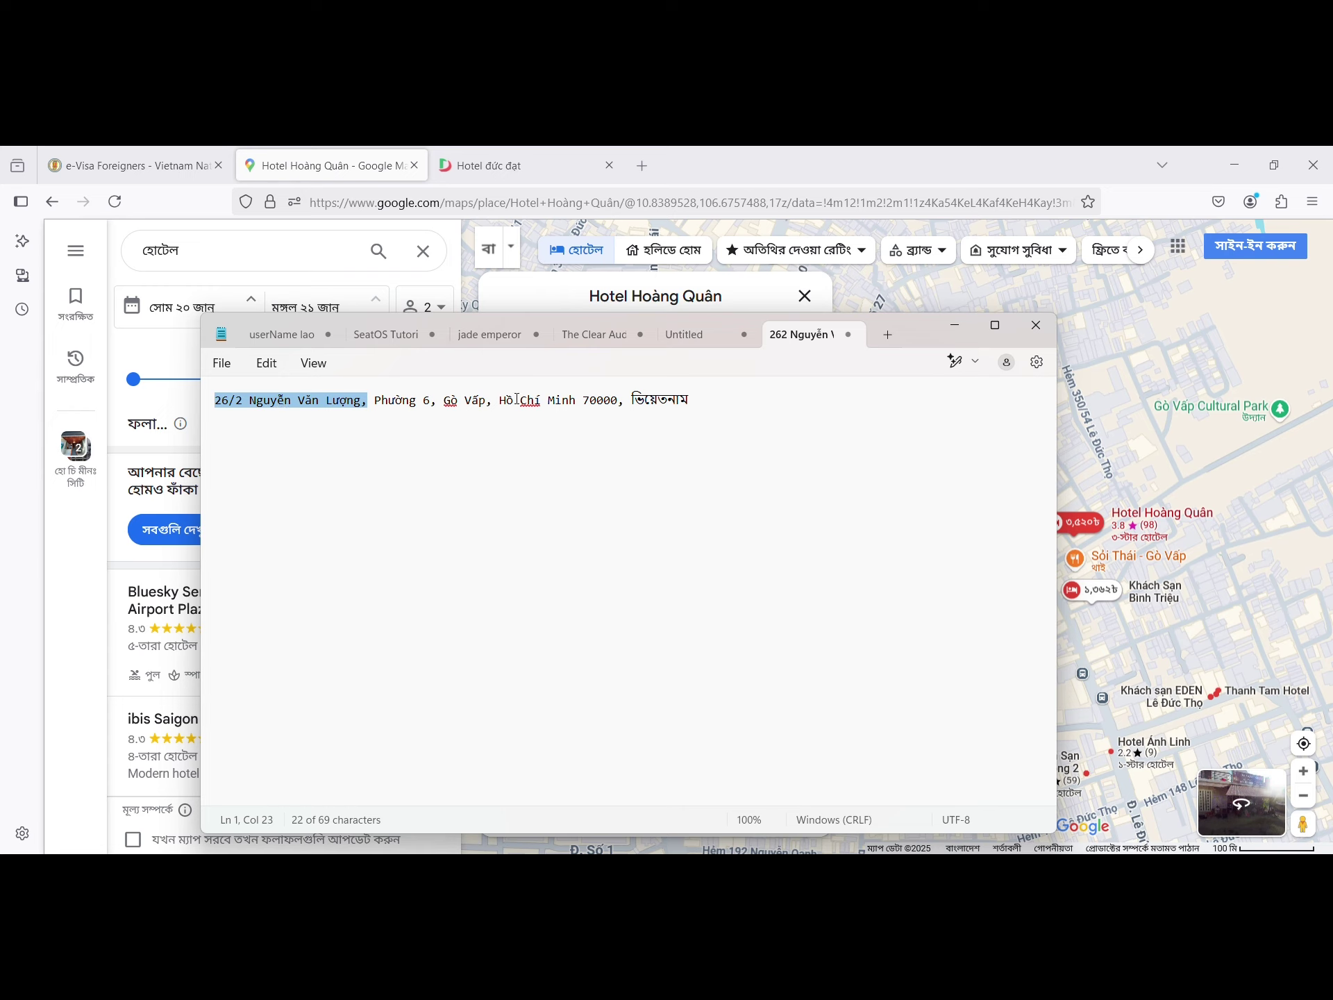
{"action": "left_click_drag", "start_coordinate": [375, 400], "coordinate": [620, 405]}
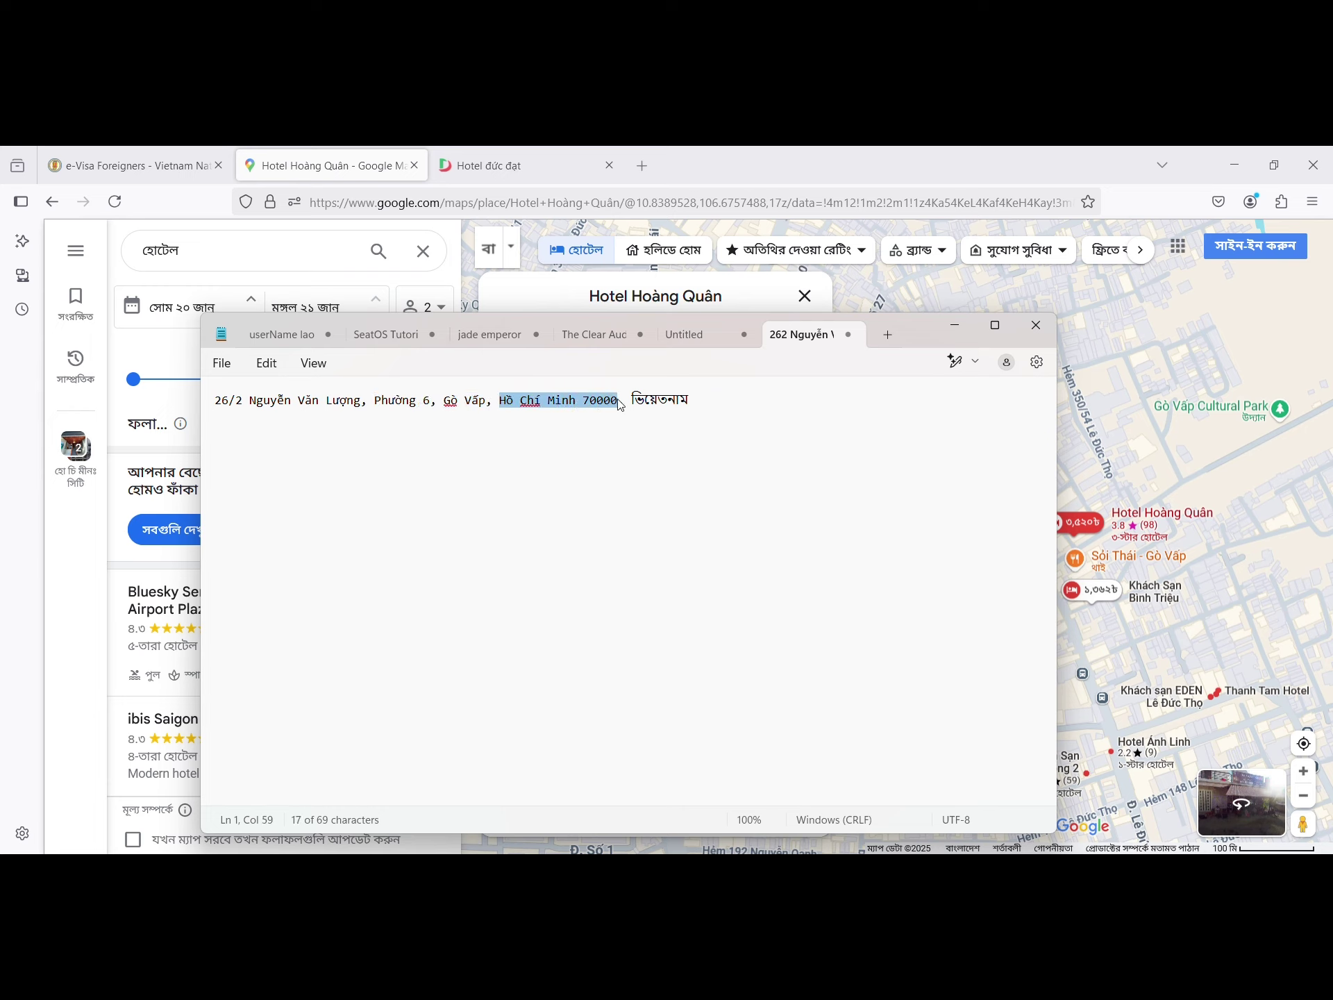
{"action": "left_click", "coordinate": [640, 444]}
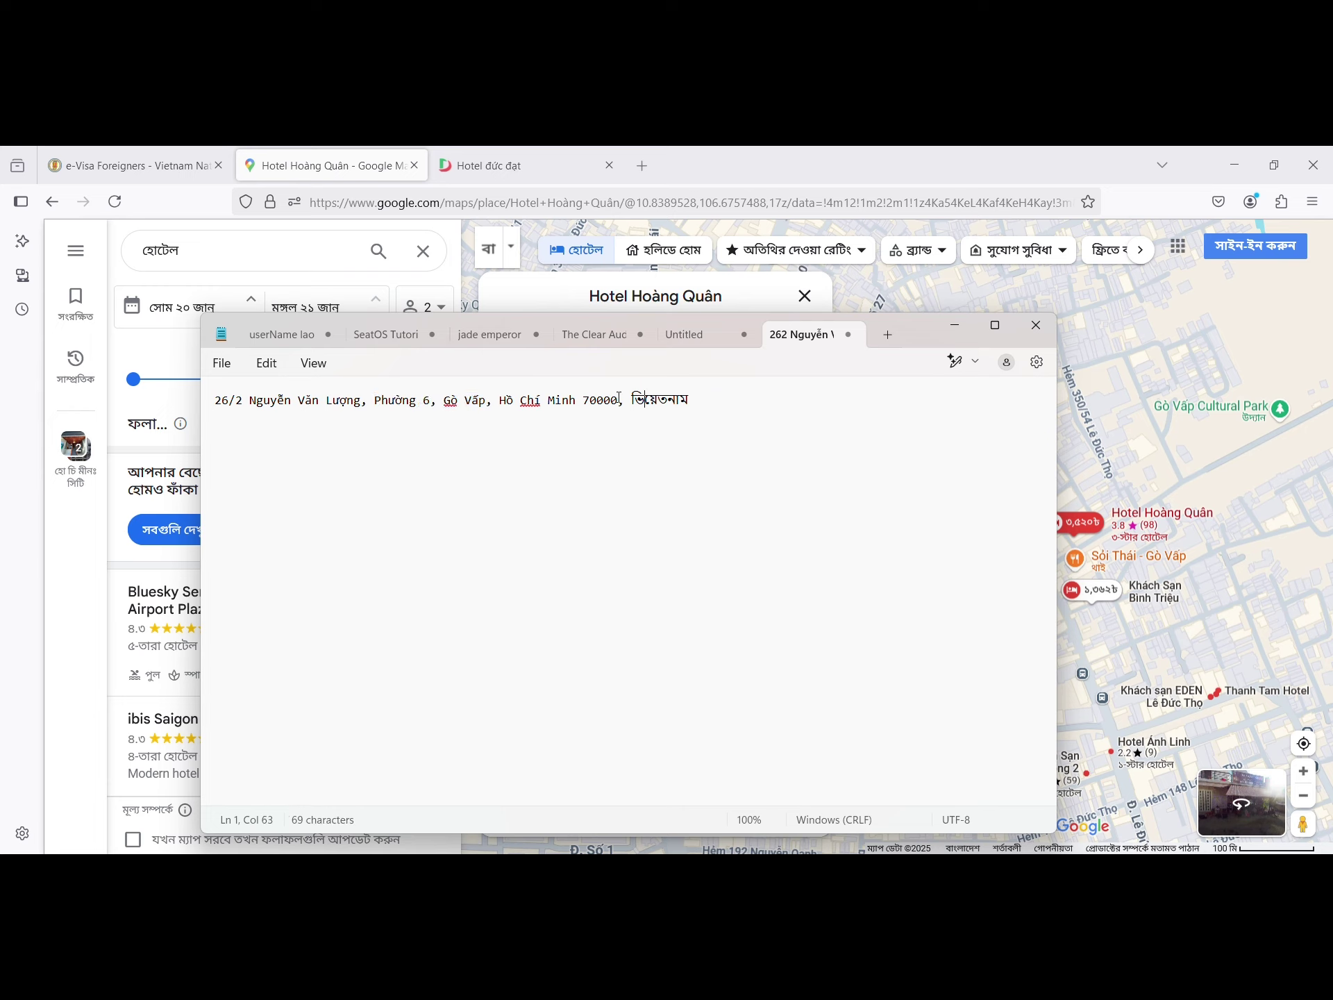
{"action": "left_click_drag", "start_coordinate": [618, 400], "coordinate": [500, 402]}
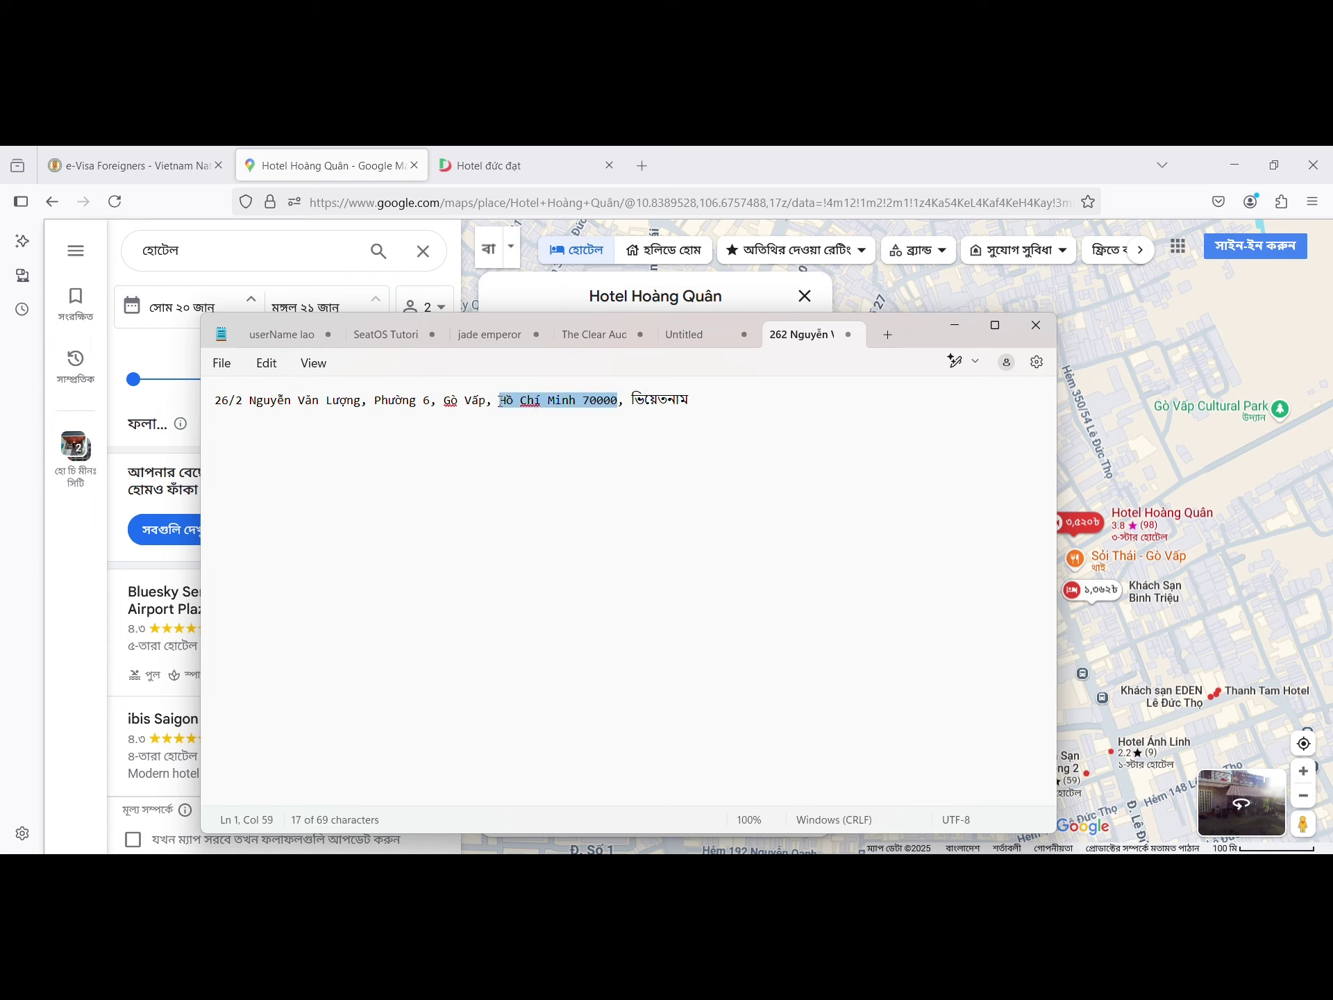
{"action": "left_click", "coordinate": [475, 493]}
{"action": "left_click_drag", "start_coordinate": [488, 400], "coordinate": [449, 404]}
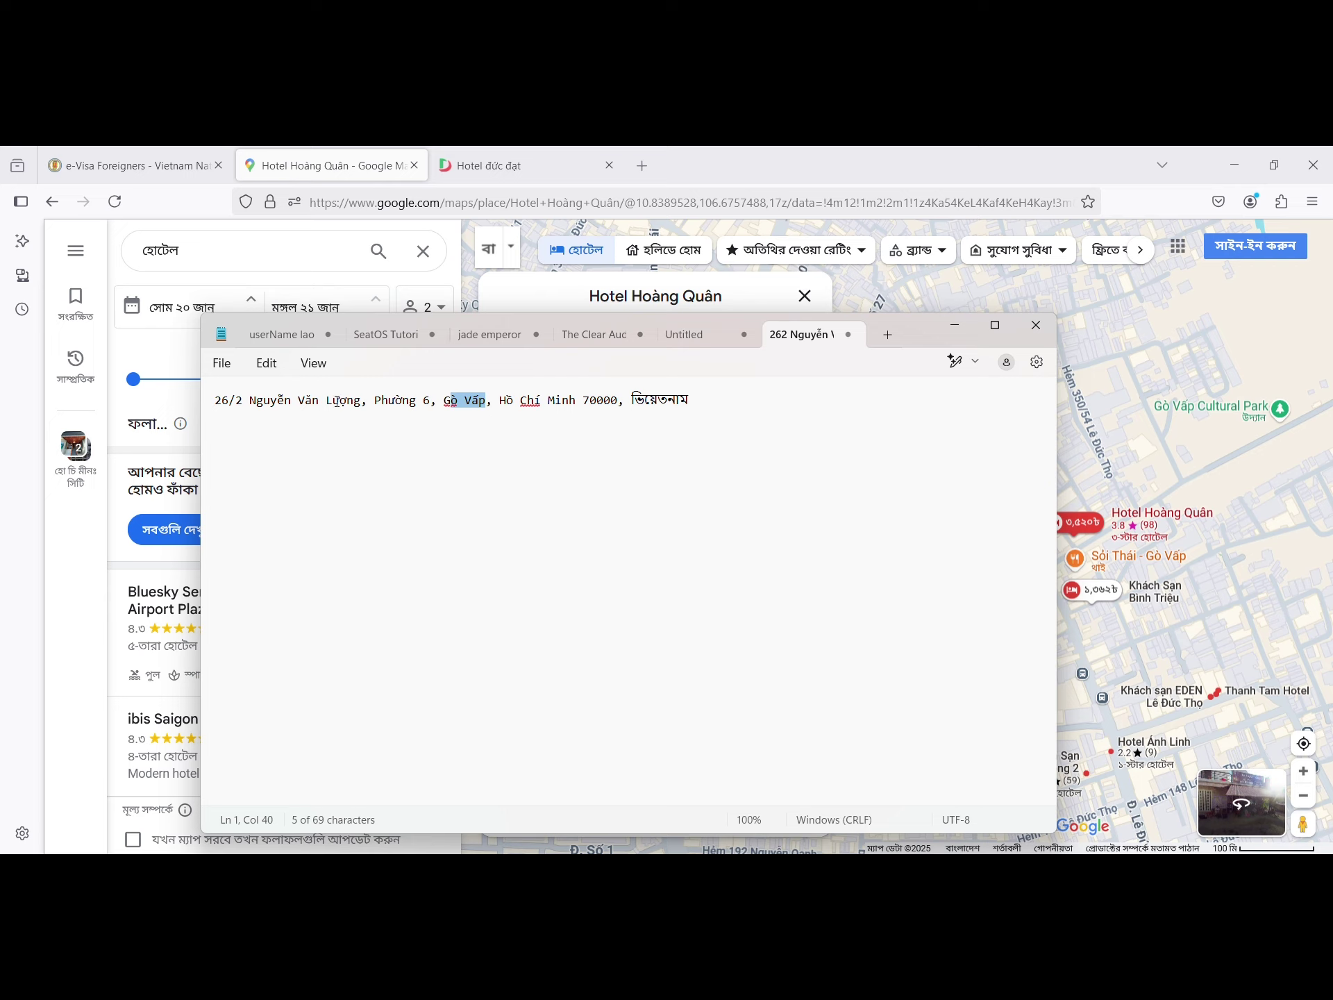
{"action": "left_click_drag", "start_coordinate": [375, 401], "coordinate": [431, 403]}
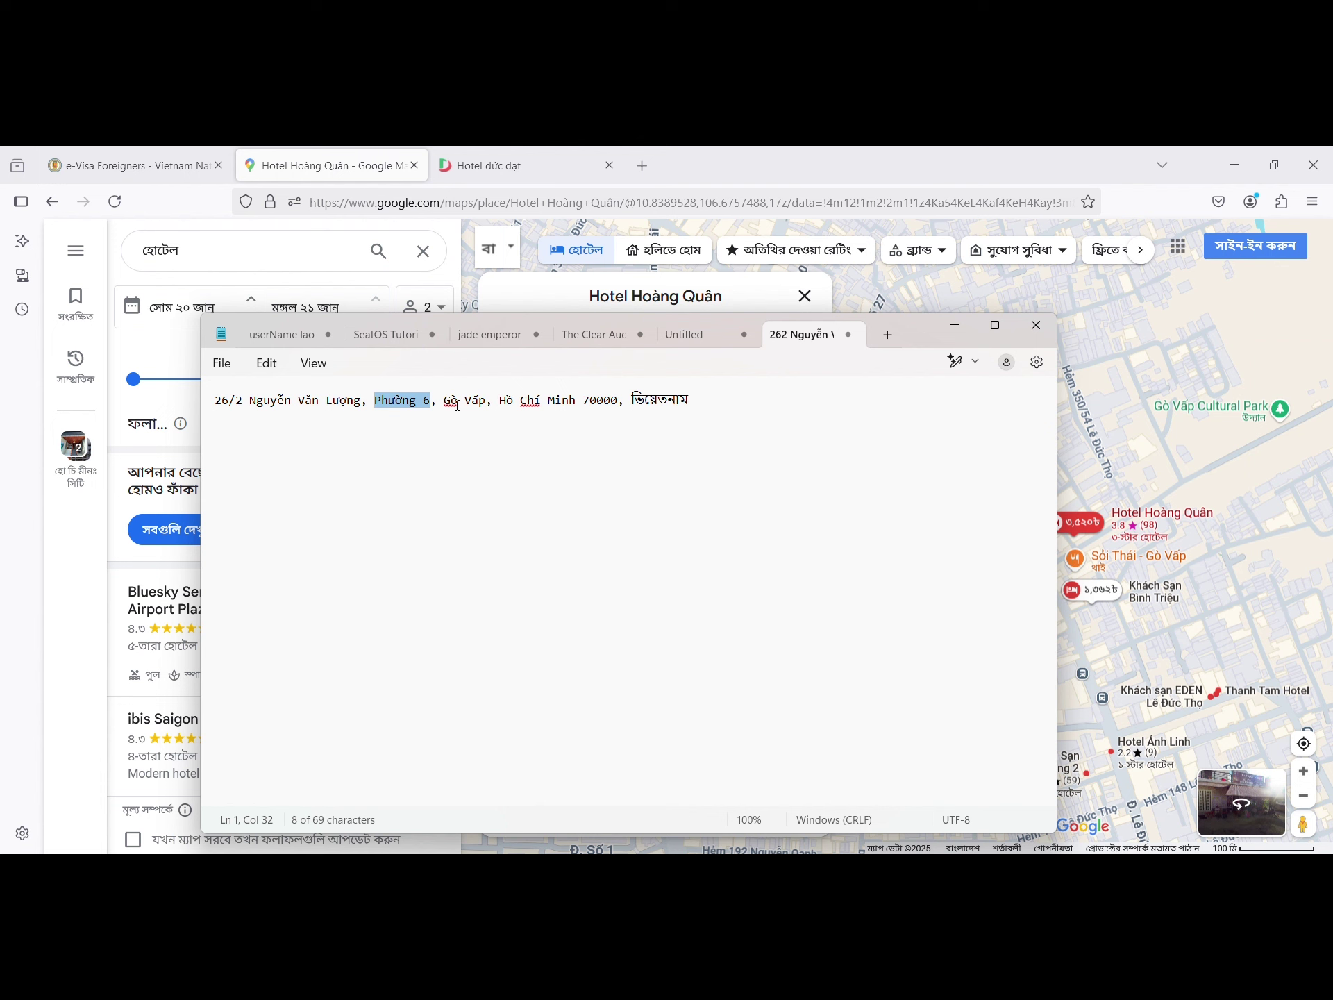
Step: Return to the e-Visa form in the browser and set the trip's Province/city to HO CHI MINH City
{"action": "left_click", "coordinate": [122, 172]}
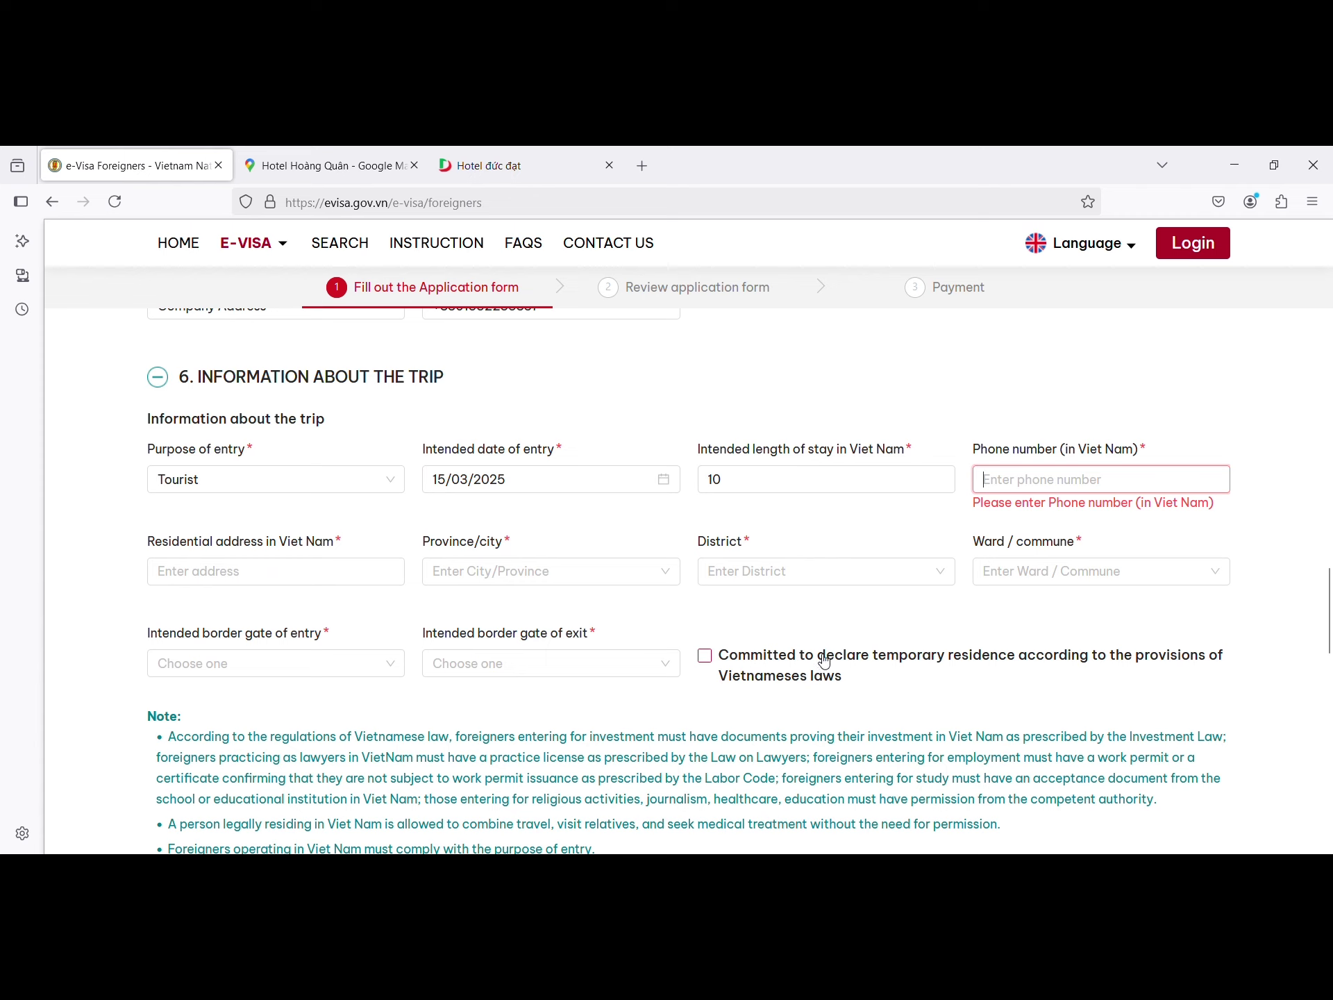
{"action": "left_click", "coordinate": [338, 564]}
{"action": "left_click", "coordinate": [523, 570]}
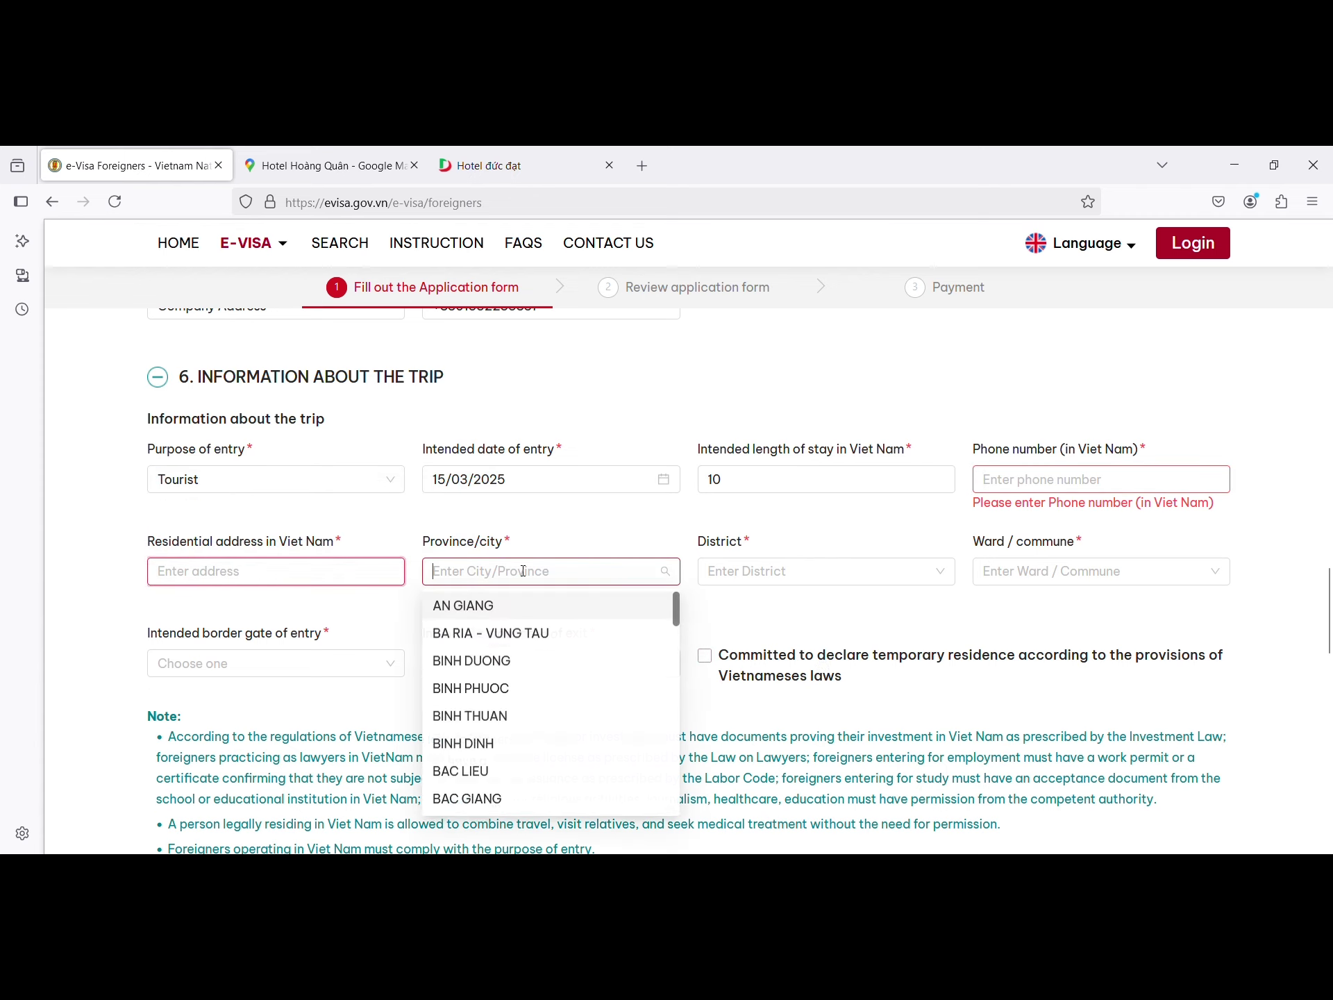
{"action": "type", "text": "ho"}
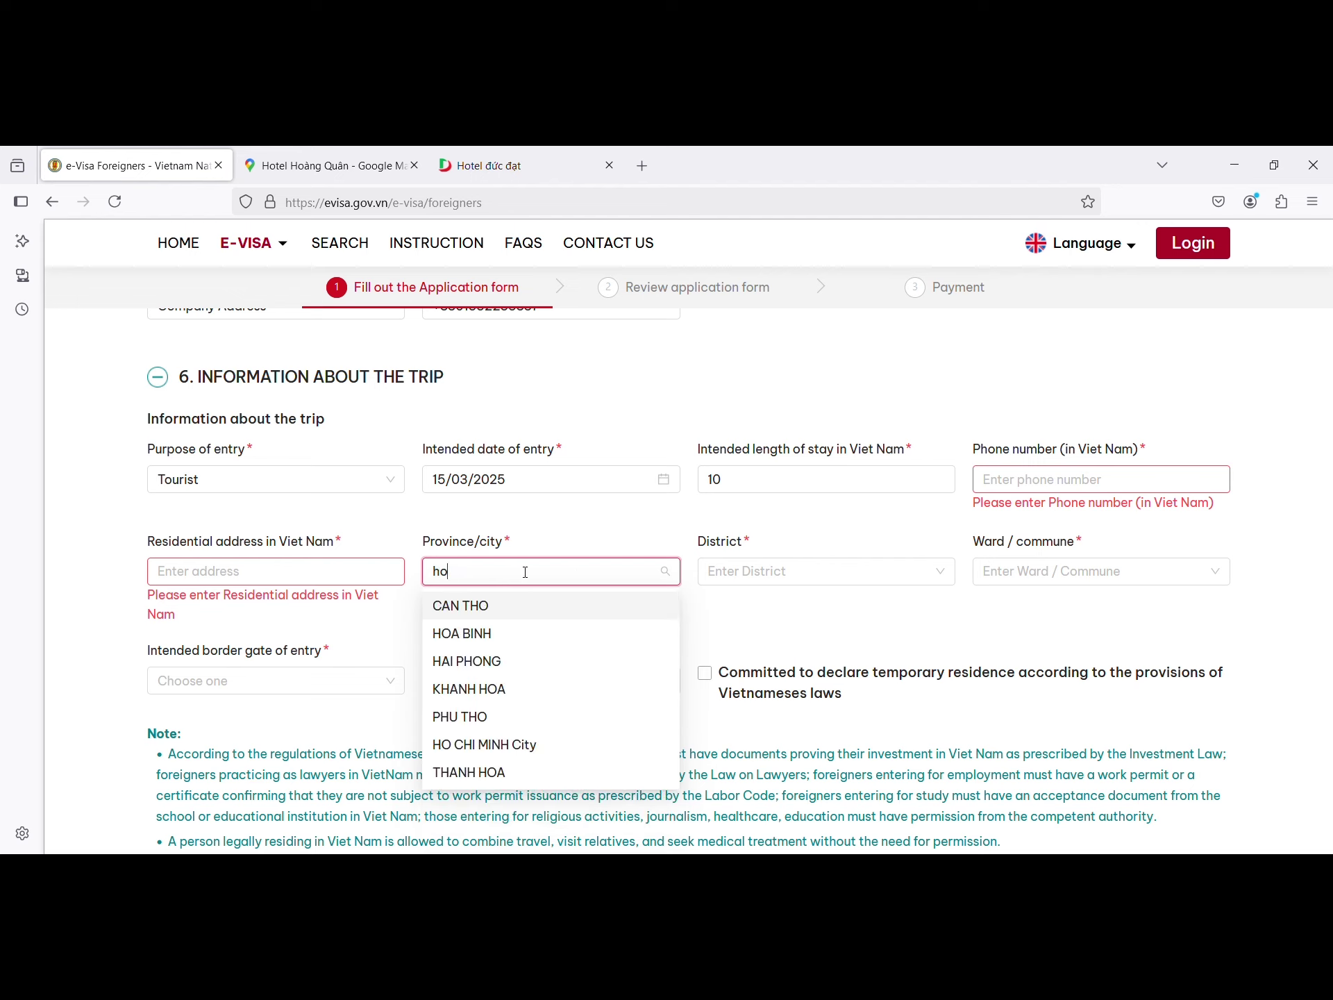
{"action": "left_click", "coordinate": [521, 744]}
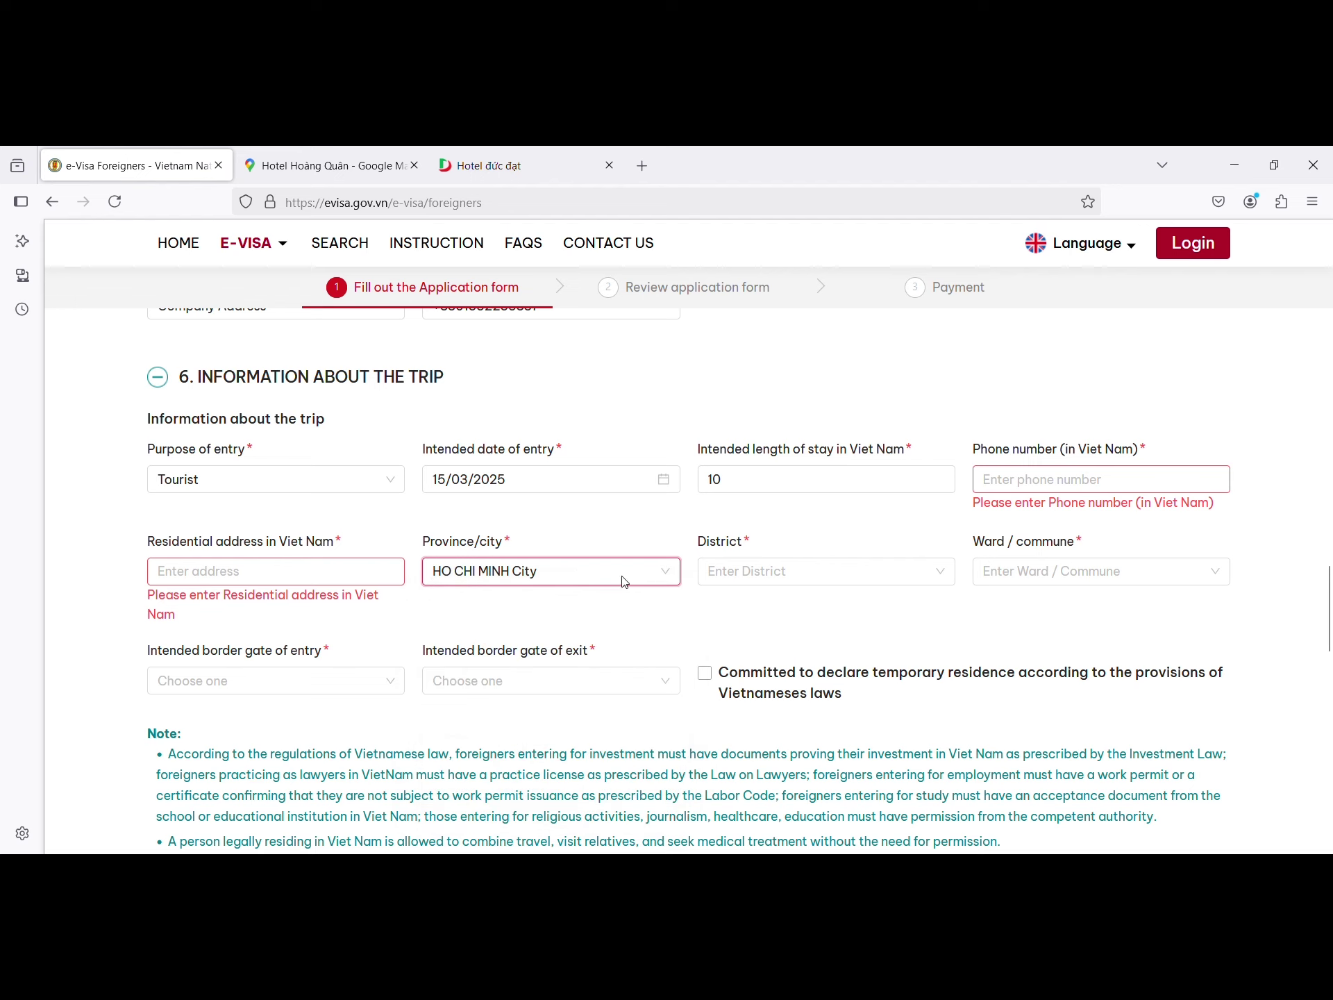
Step: Check the hotel address in Notepad and set the trip's District to GO VAP District on the e-Visa form
{"action": "left_click", "coordinate": [826, 569]}
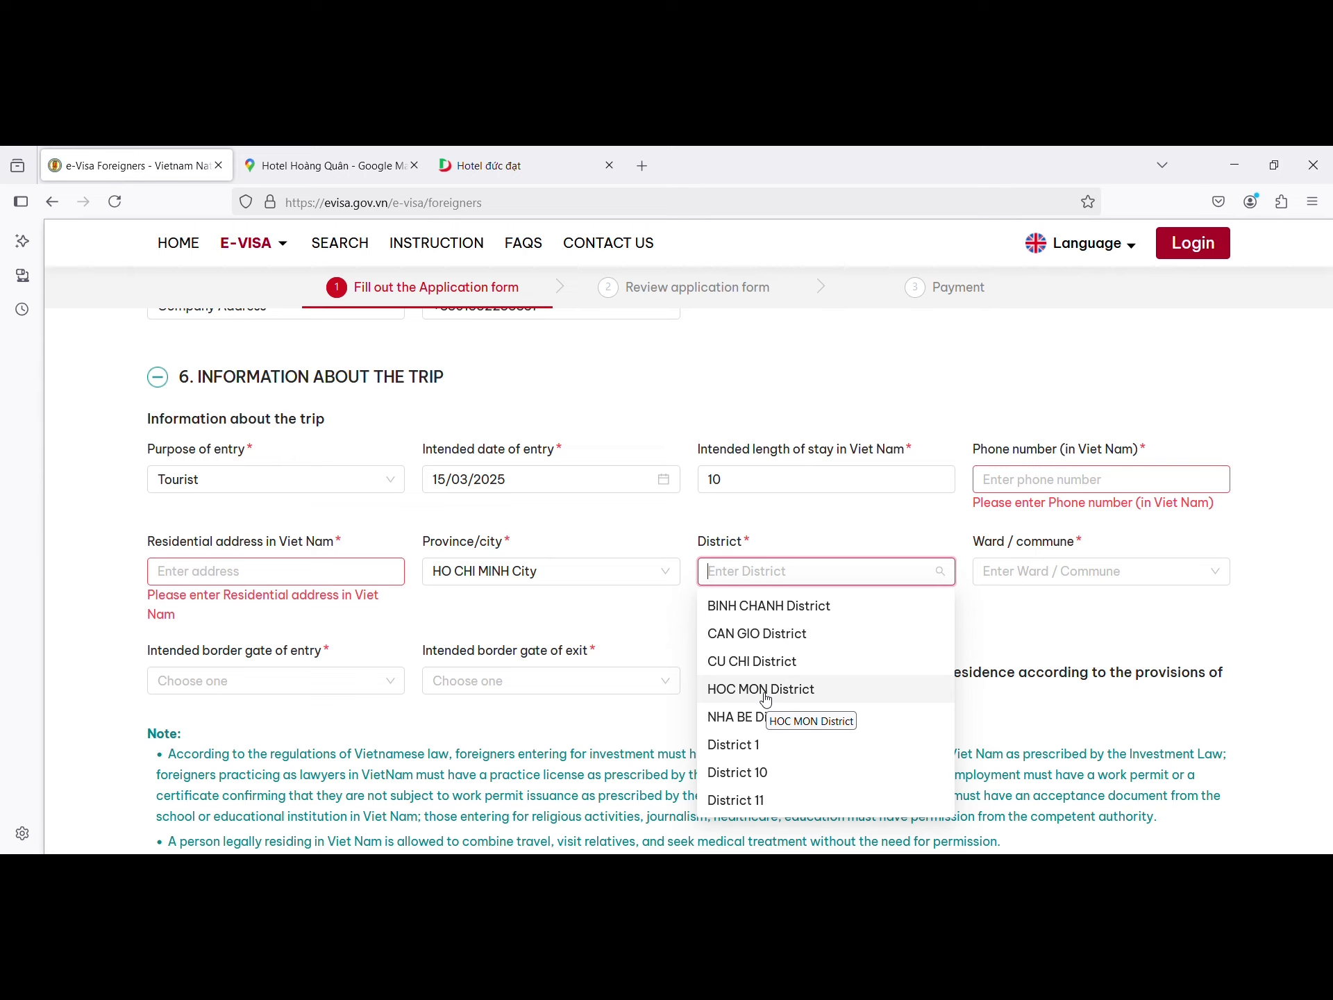
{"action": "mouse_move", "coordinate": [249, 566]}
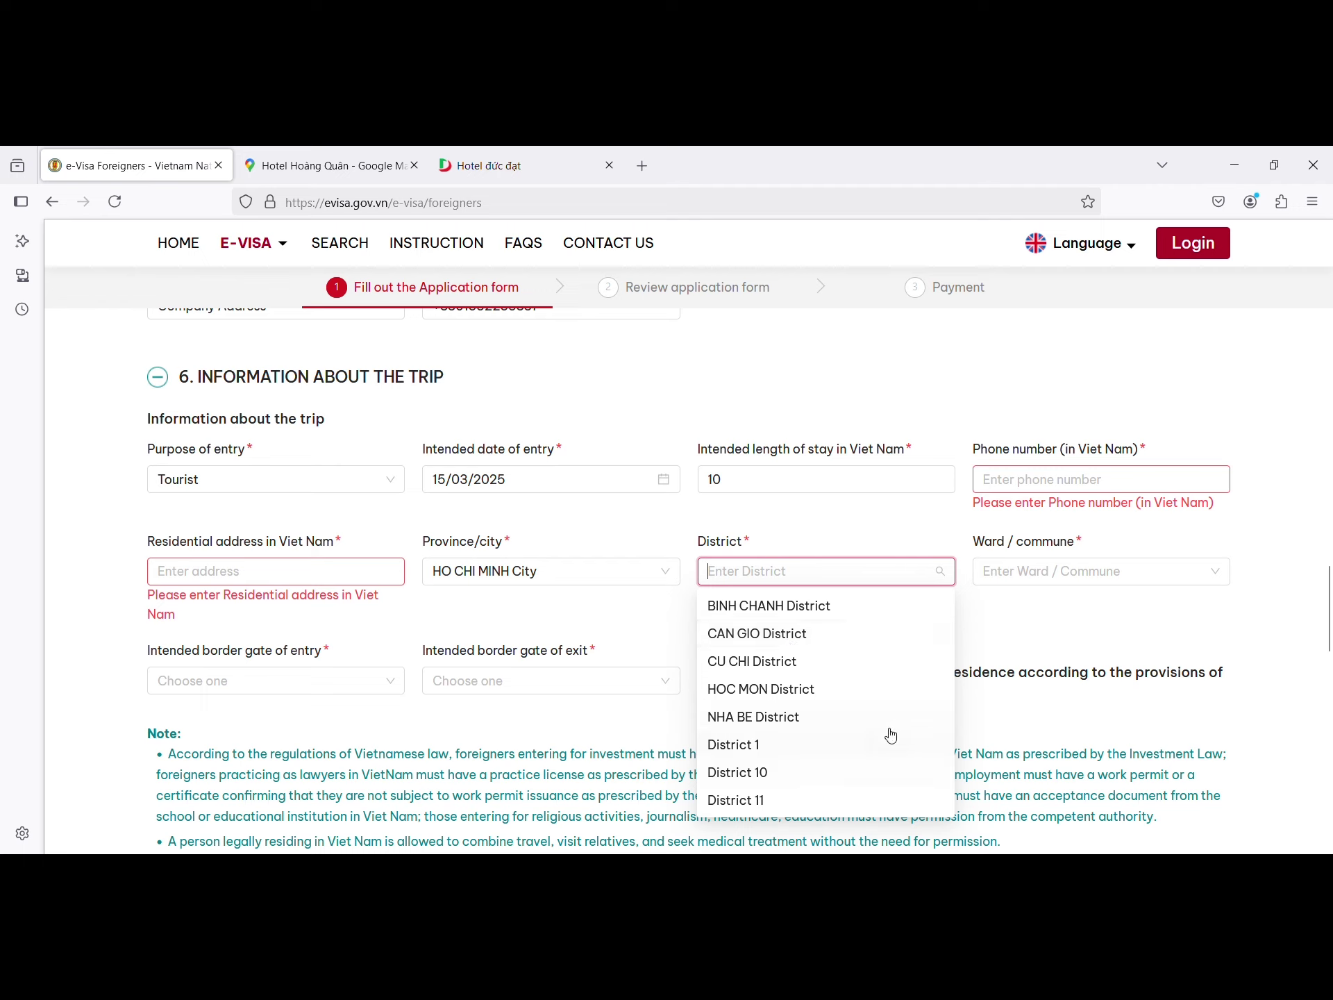
{"action": "scroll", "coordinate": [889, 732], "scroll_direction": "down", "scroll_amount": 3}
{"action": "scroll", "coordinate": [860, 724], "scroll_direction": "down", "scroll_amount": 3}
{"action": "scroll", "coordinate": [857, 722], "scroll_direction": "down", "scroll_amount": 3}
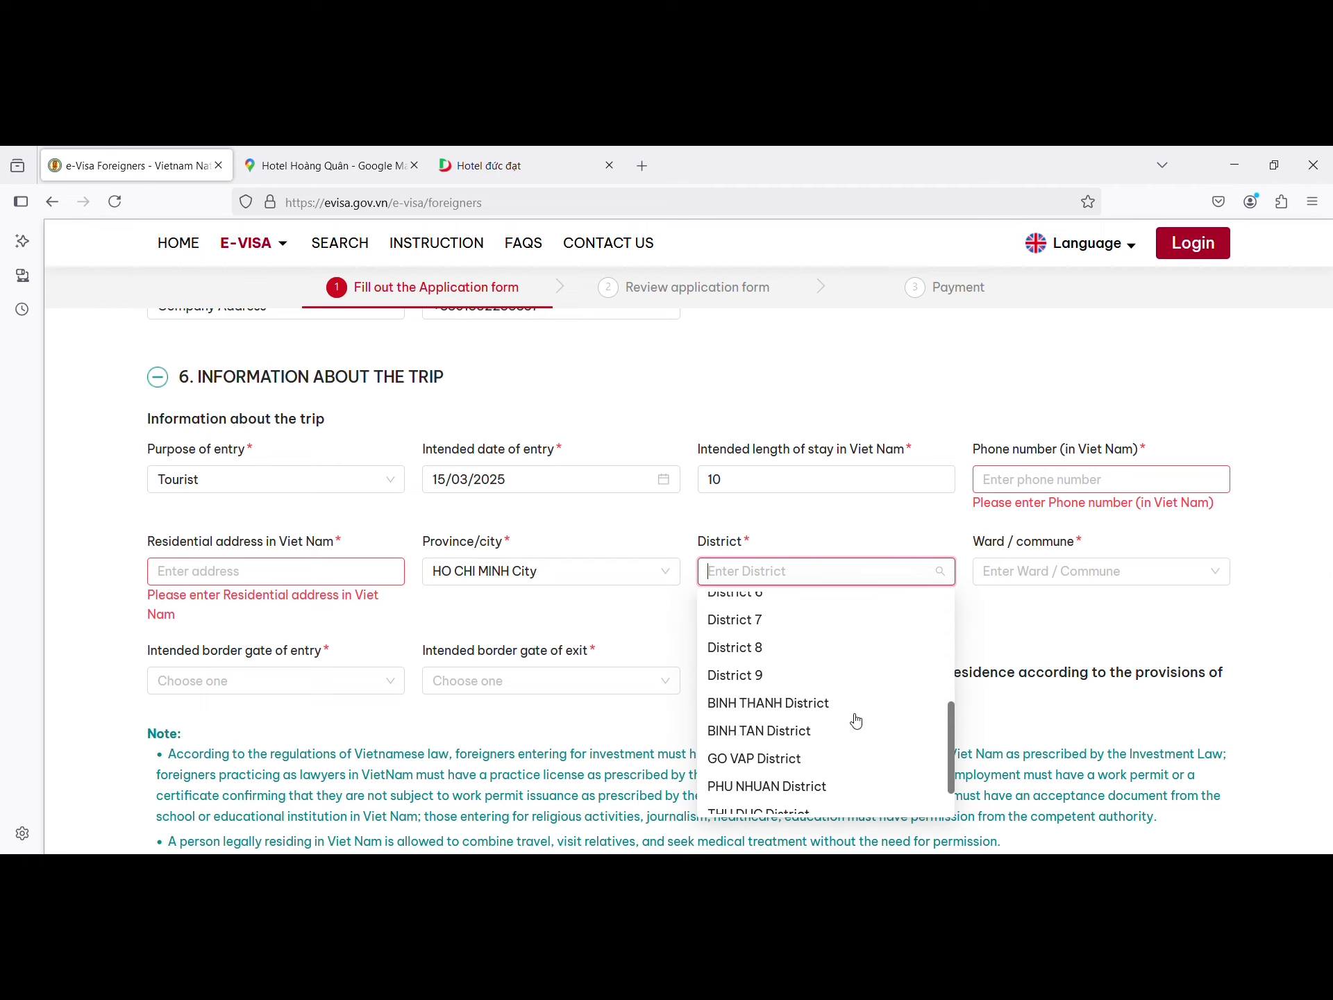
{"action": "scroll", "coordinate": [856, 722], "scroll_direction": "down", "scroll_amount": 3}
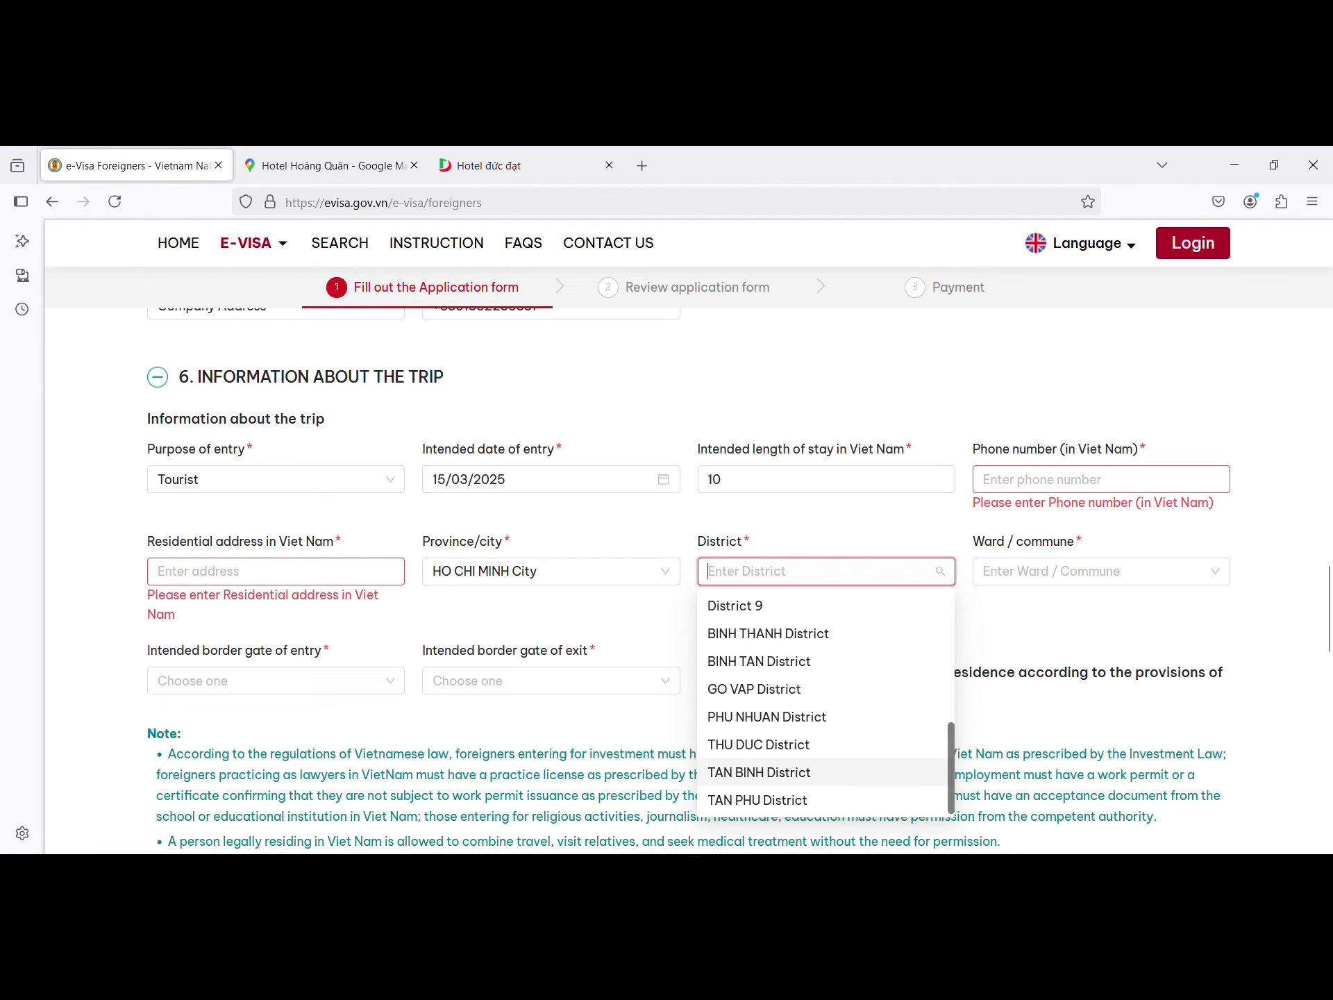
{"action": "key", "text": "alt+Tab"}
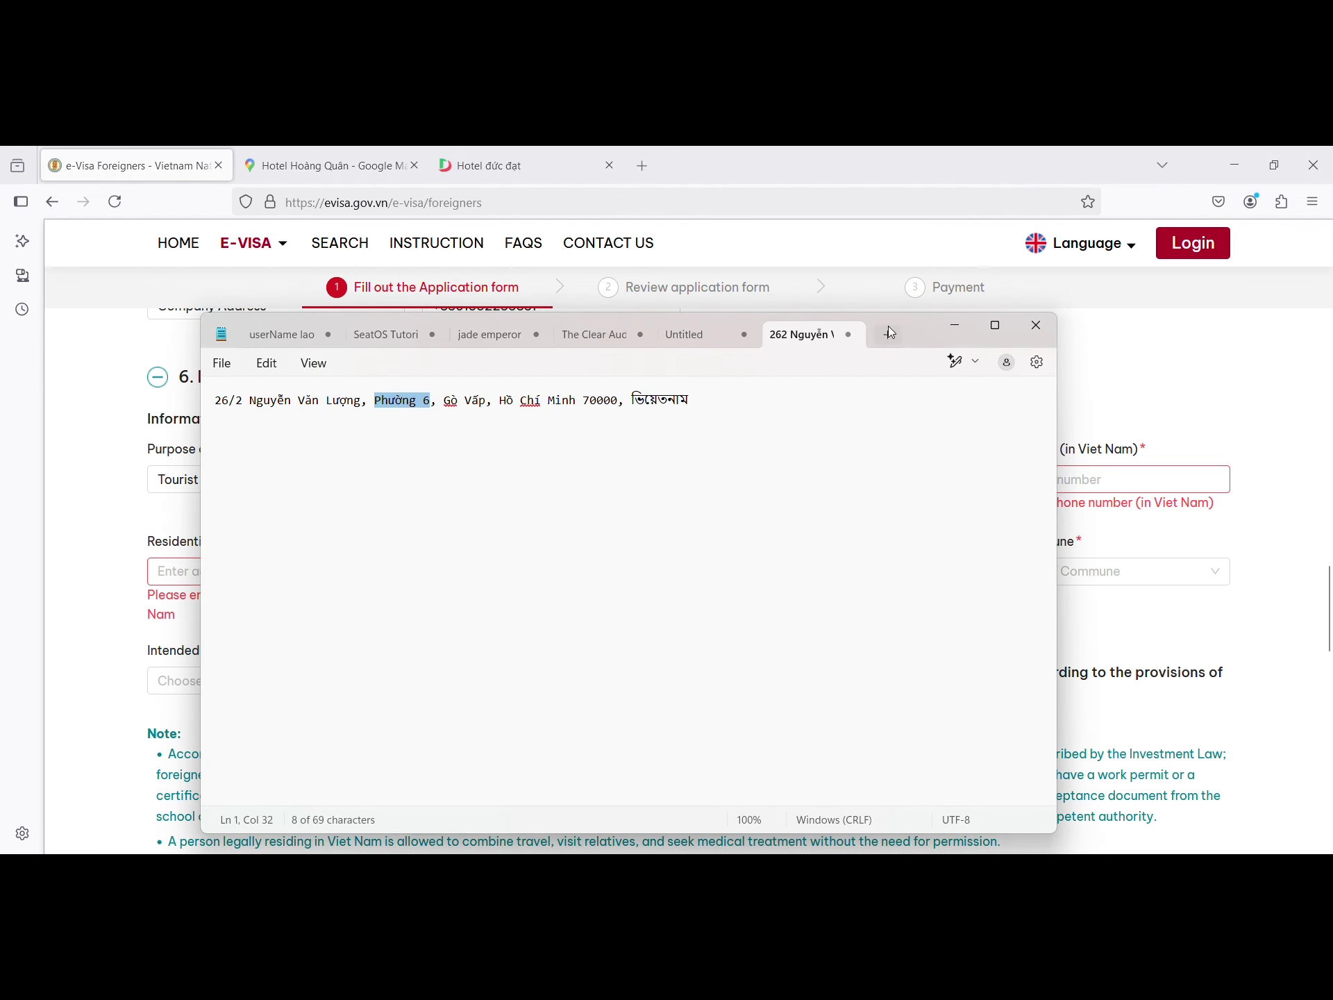
{"action": "left_click_drag", "start_coordinate": [907, 322], "coordinate": [772, 322]}
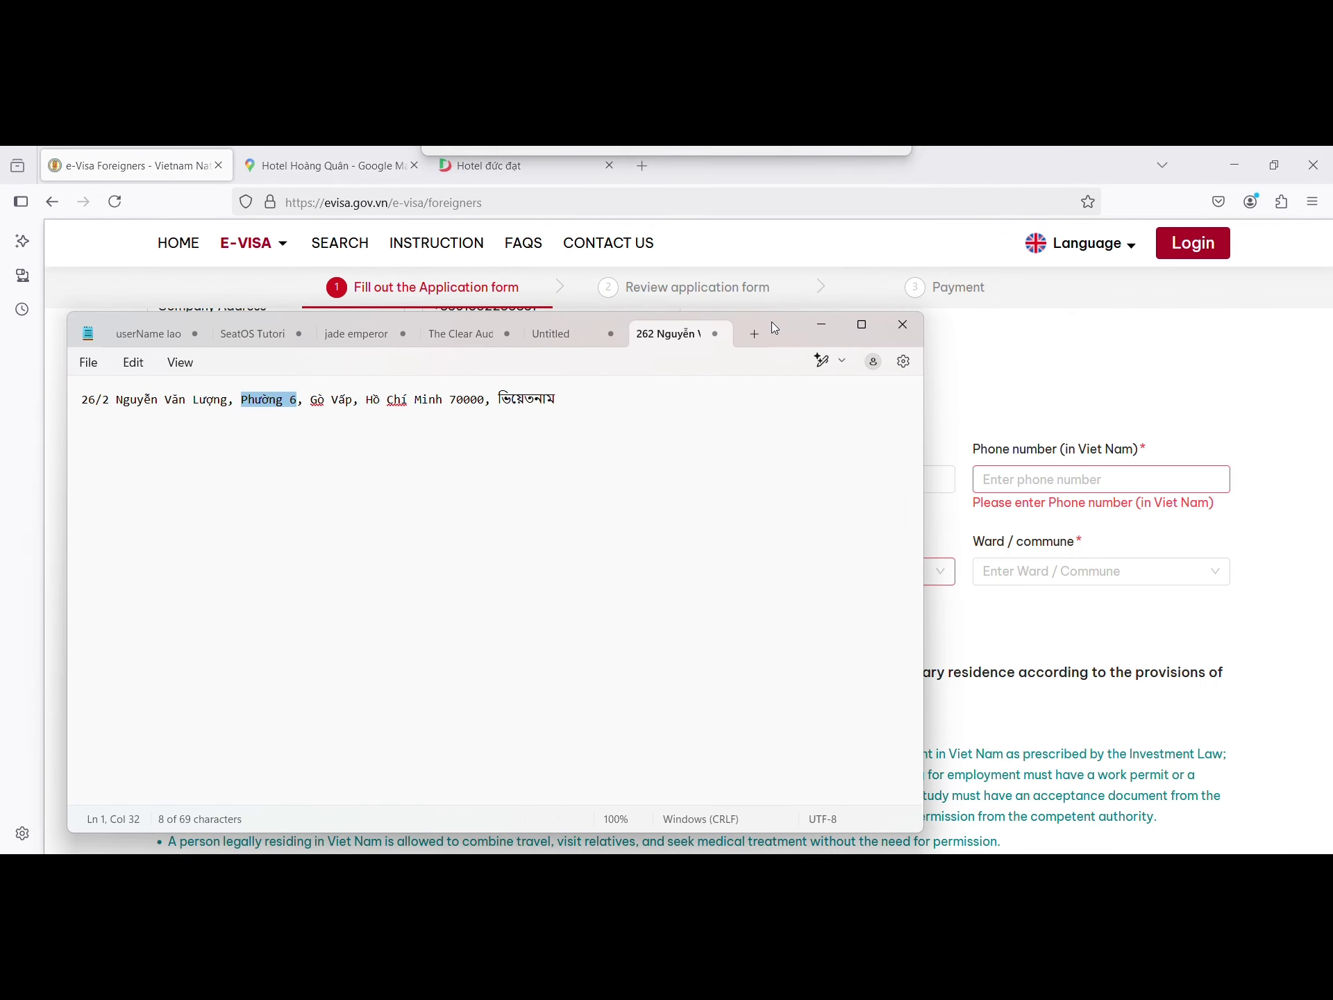
{"action": "key", "text": "alt+Tab"}
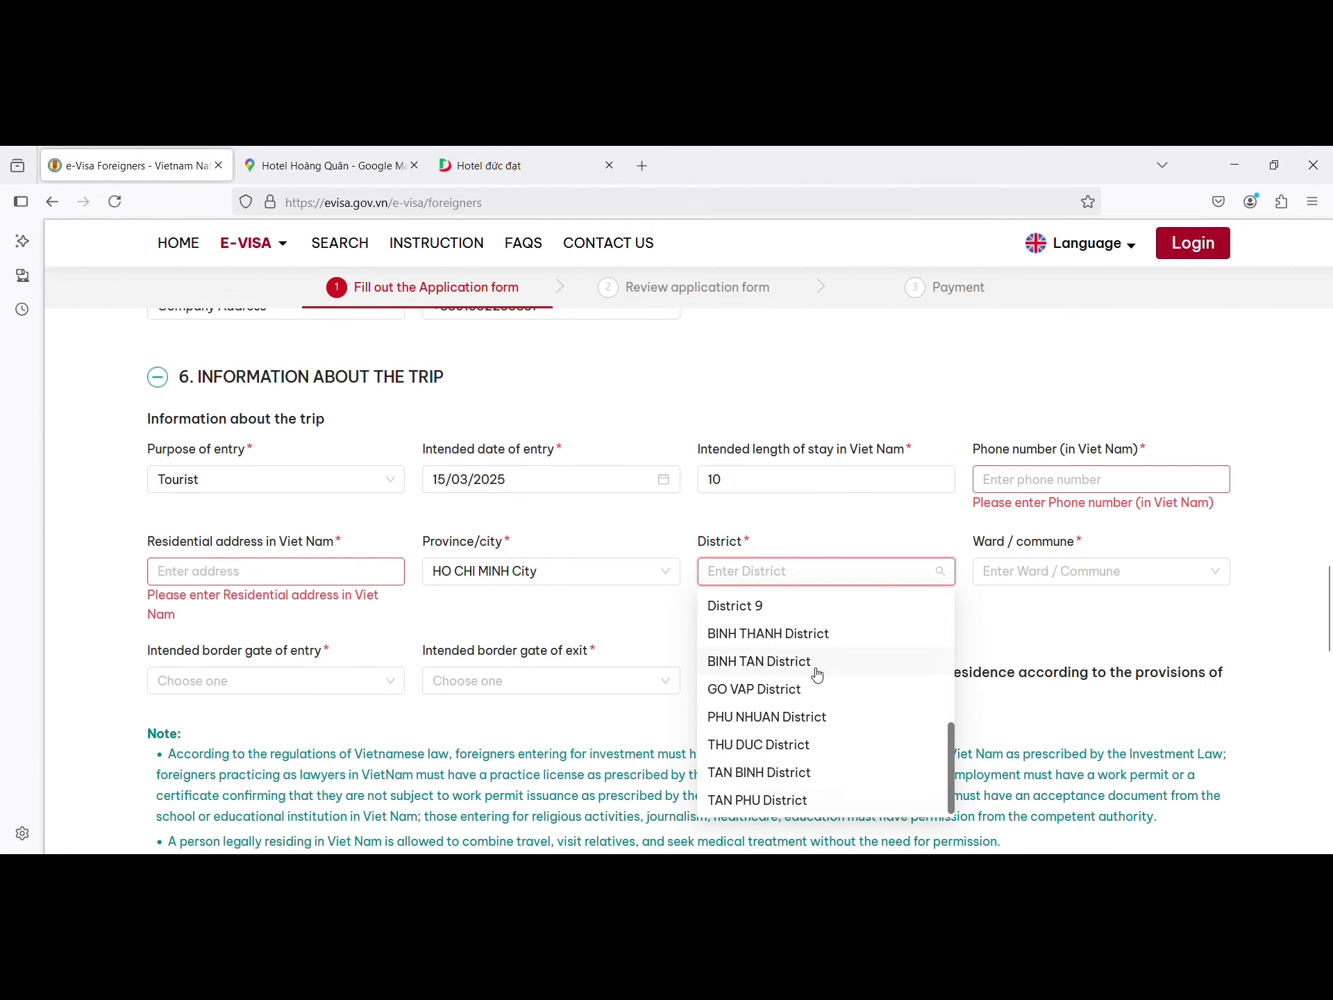
{"action": "left_click", "coordinate": [754, 692]}
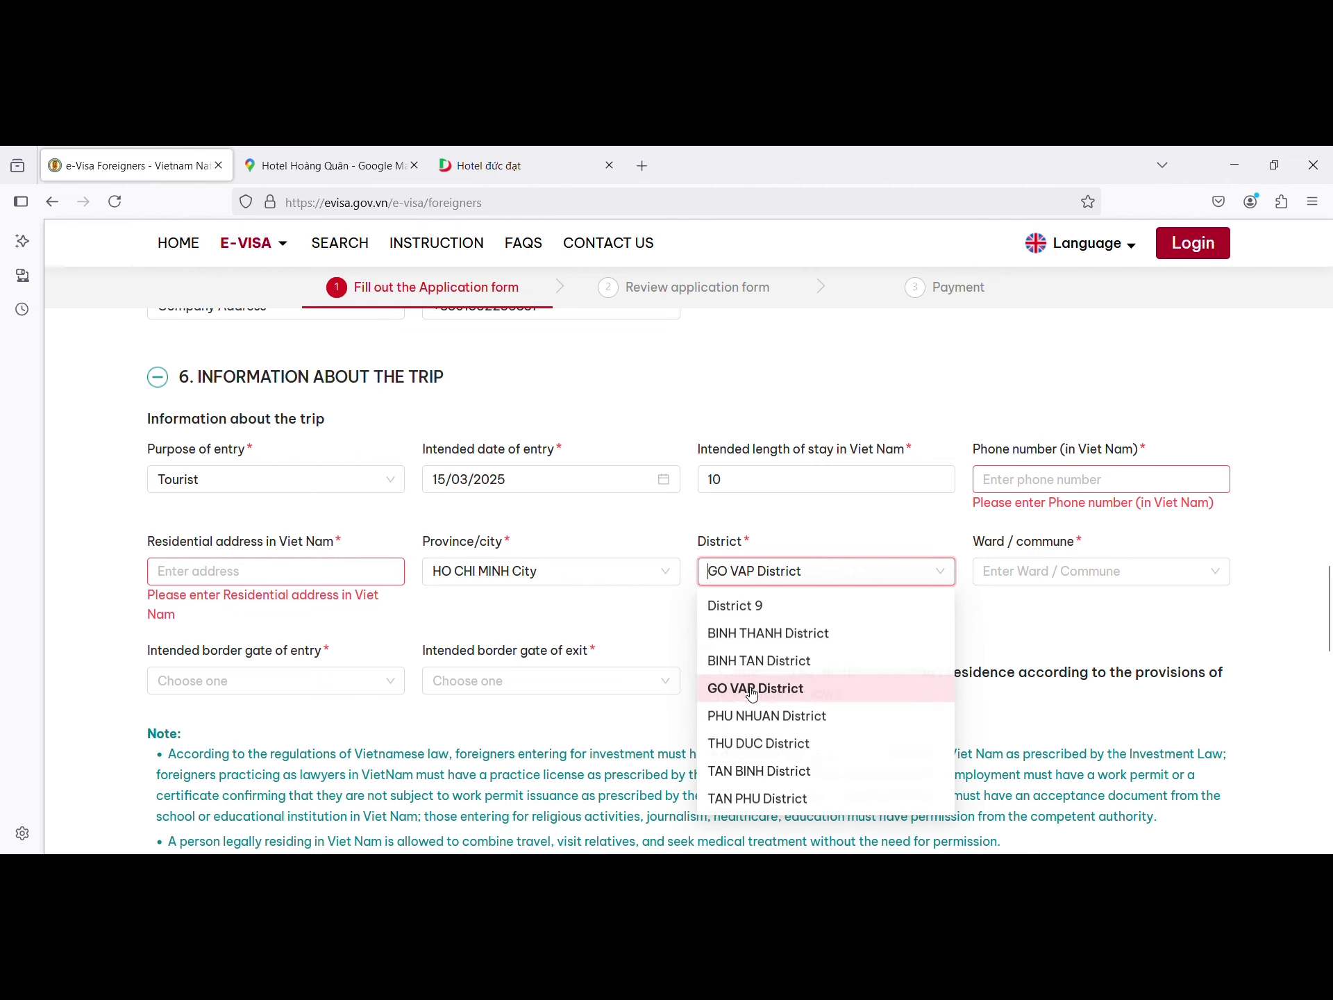
Step: Set the trip's Ward / commune to Ward 01
{"action": "left_click", "coordinate": [1055, 571]}
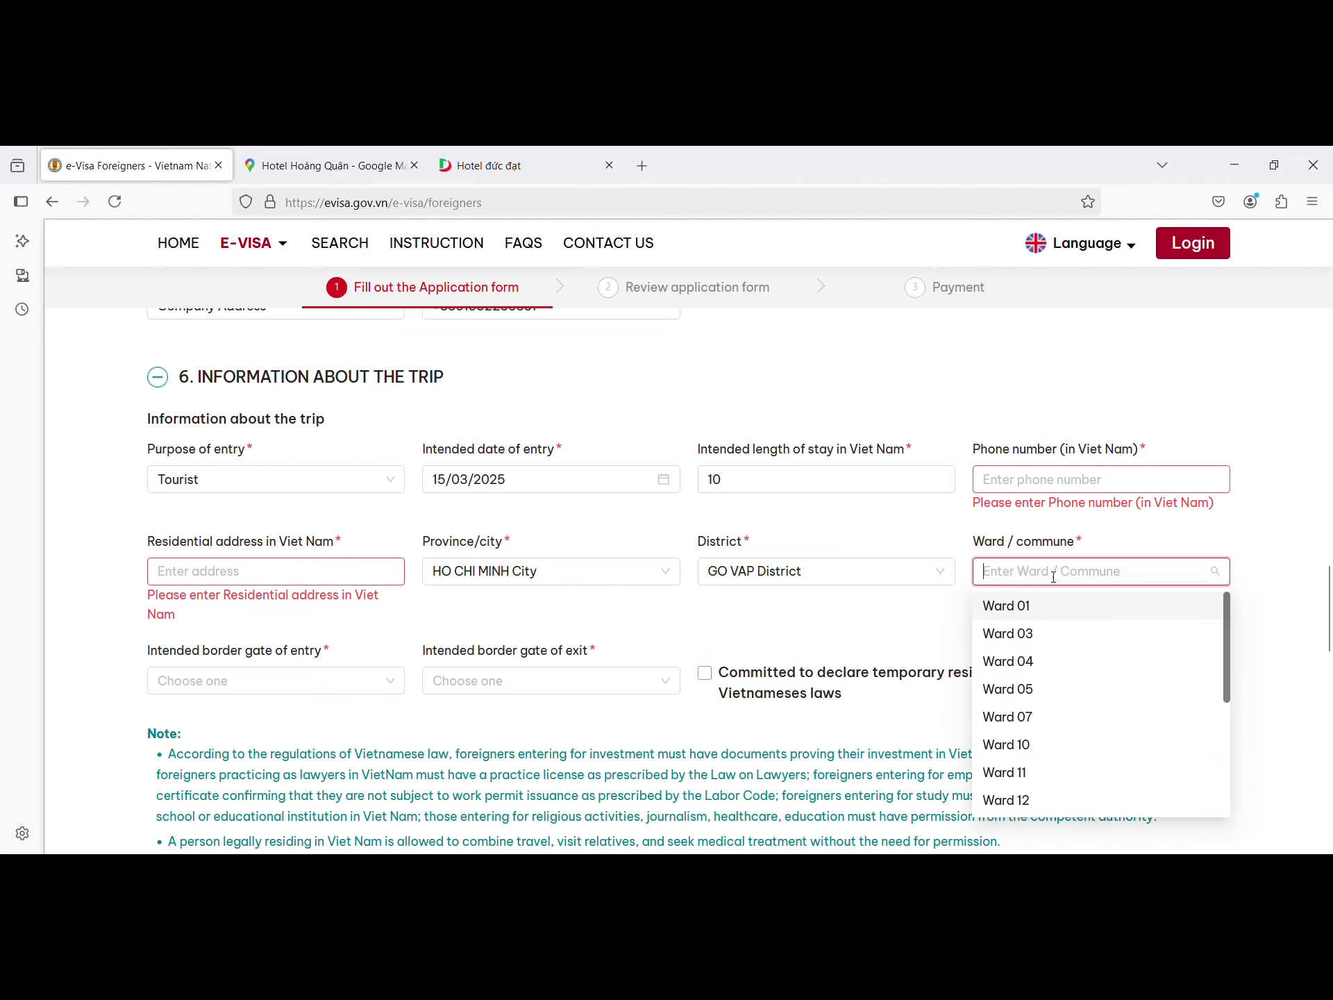
{"action": "scroll", "coordinate": [1042, 687], "scroll_direction": "down", "scroll_amount": 5}
{"action": "scroll", "coordinate": [1041, 687], "scroll_direction": "up", "scroll_amount": 5}
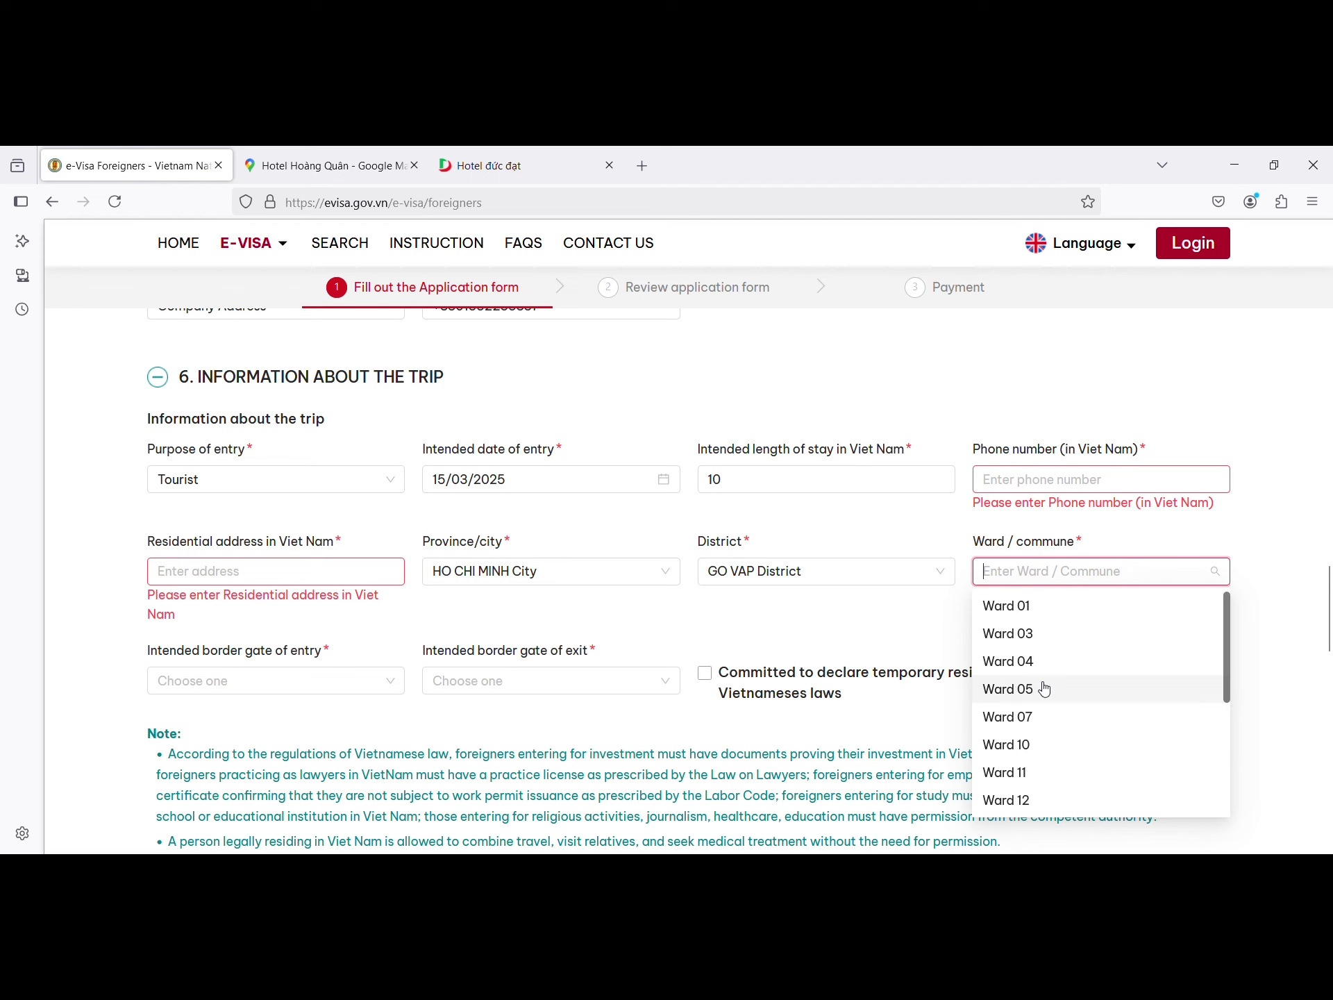
{"action": "left_click", "coordinate": [1017, 606]}
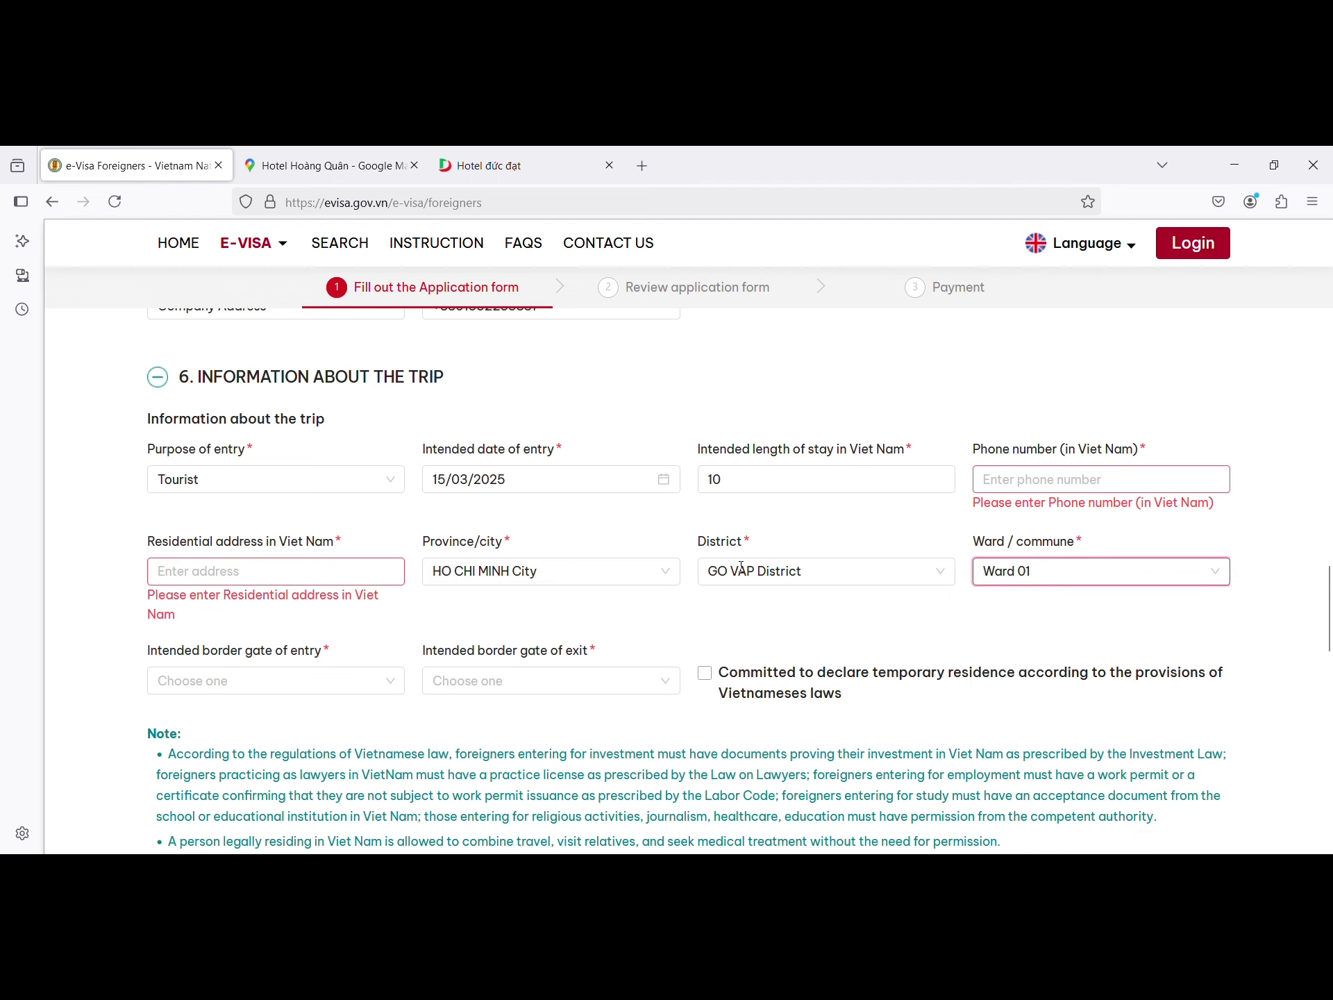
Step: Copy the full hotel address from Notepad into Residential address in Viet Nam on the e-Visa form
{"action": "left_click", "coordinate": [332, 592]}
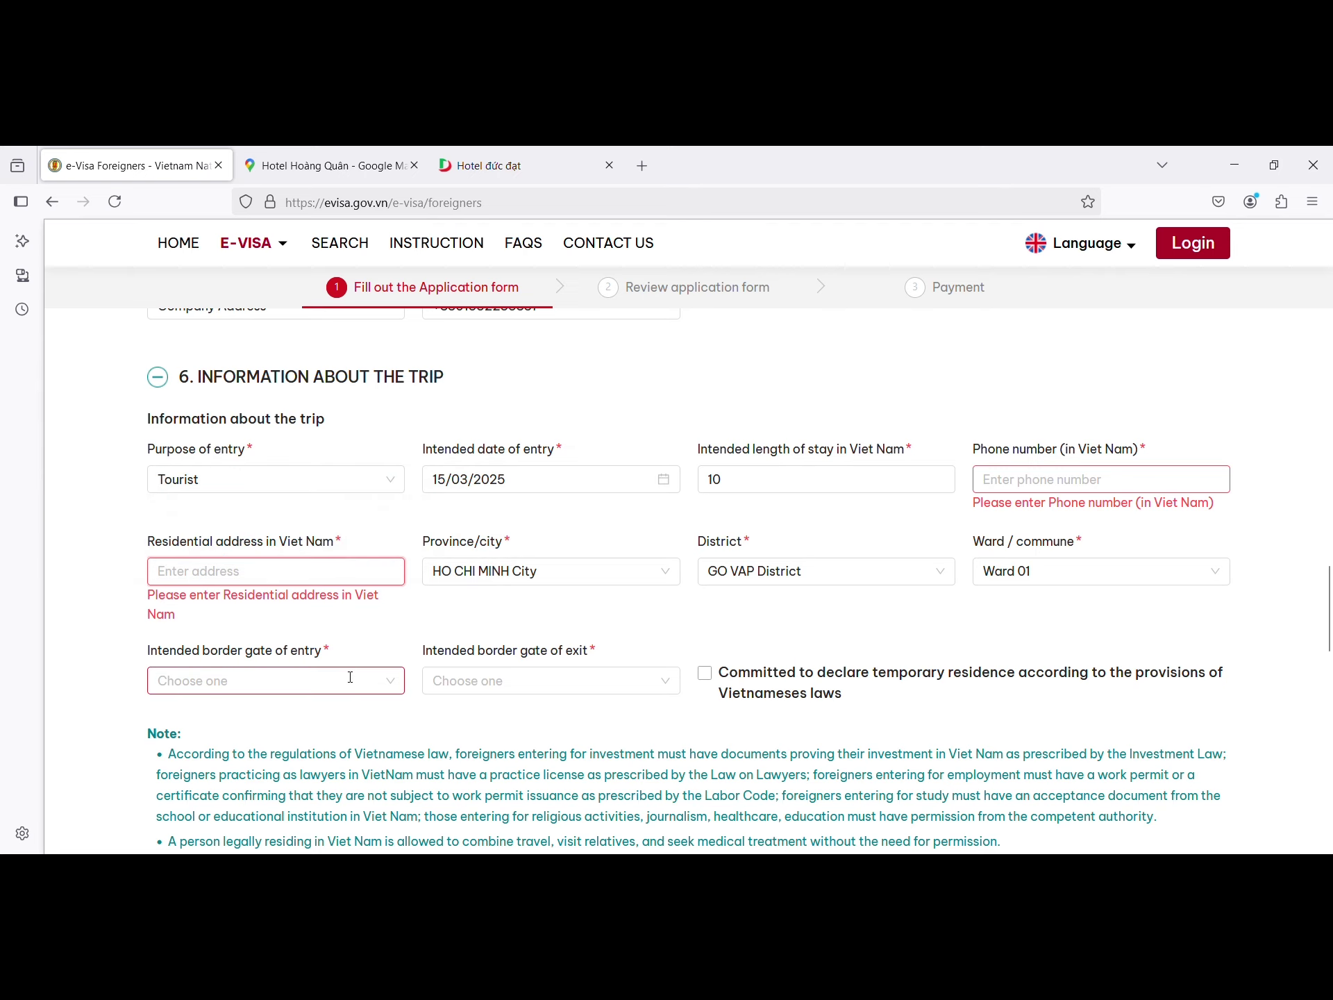
{"action": "key", "text": "alt+Tab"}
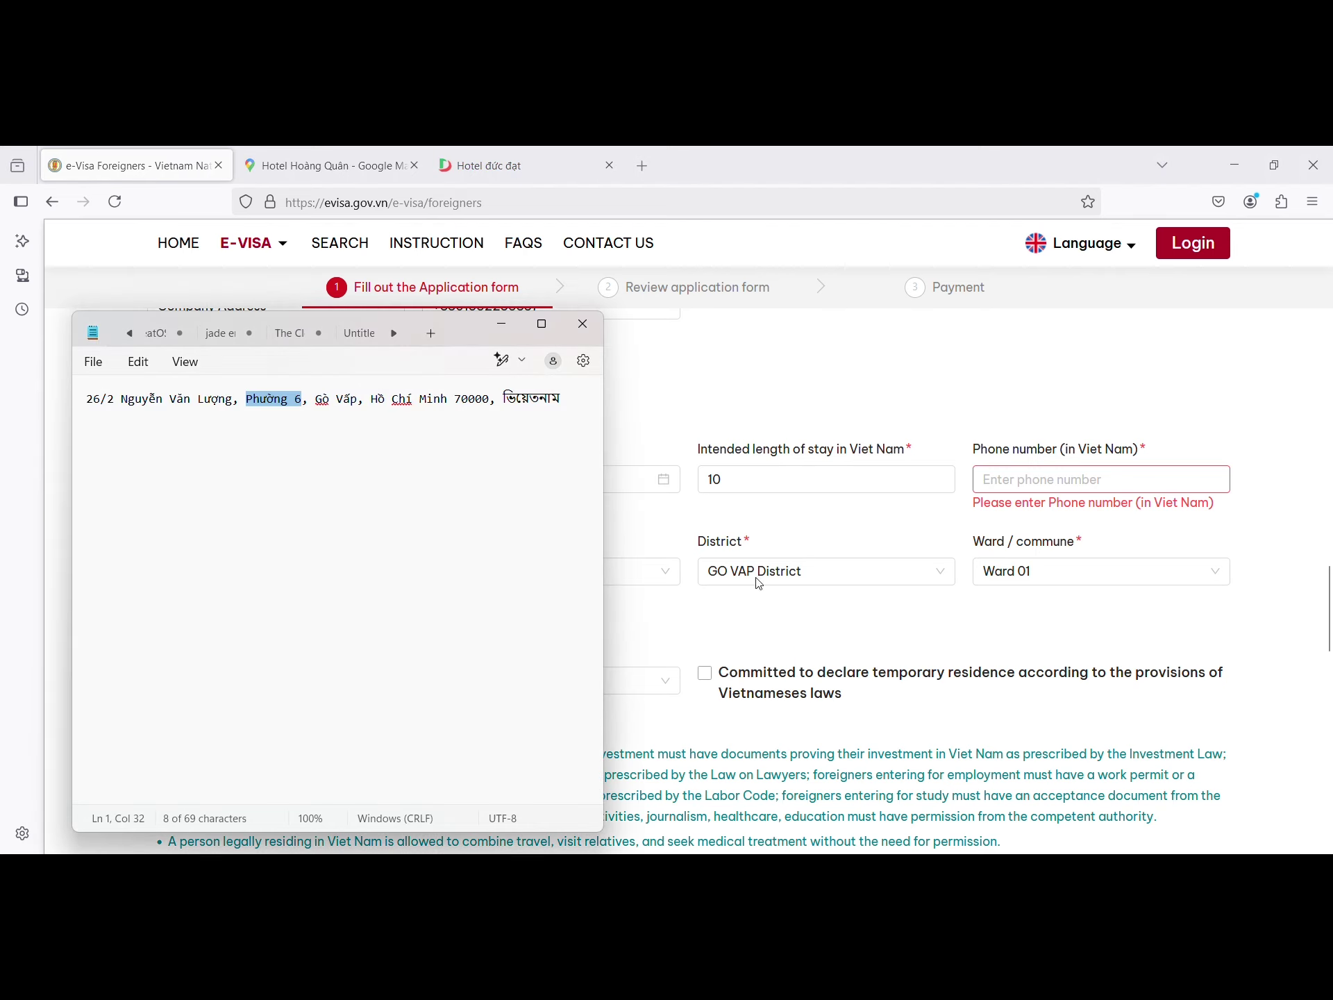
{"action": "key", "text": "ctrl+a"}
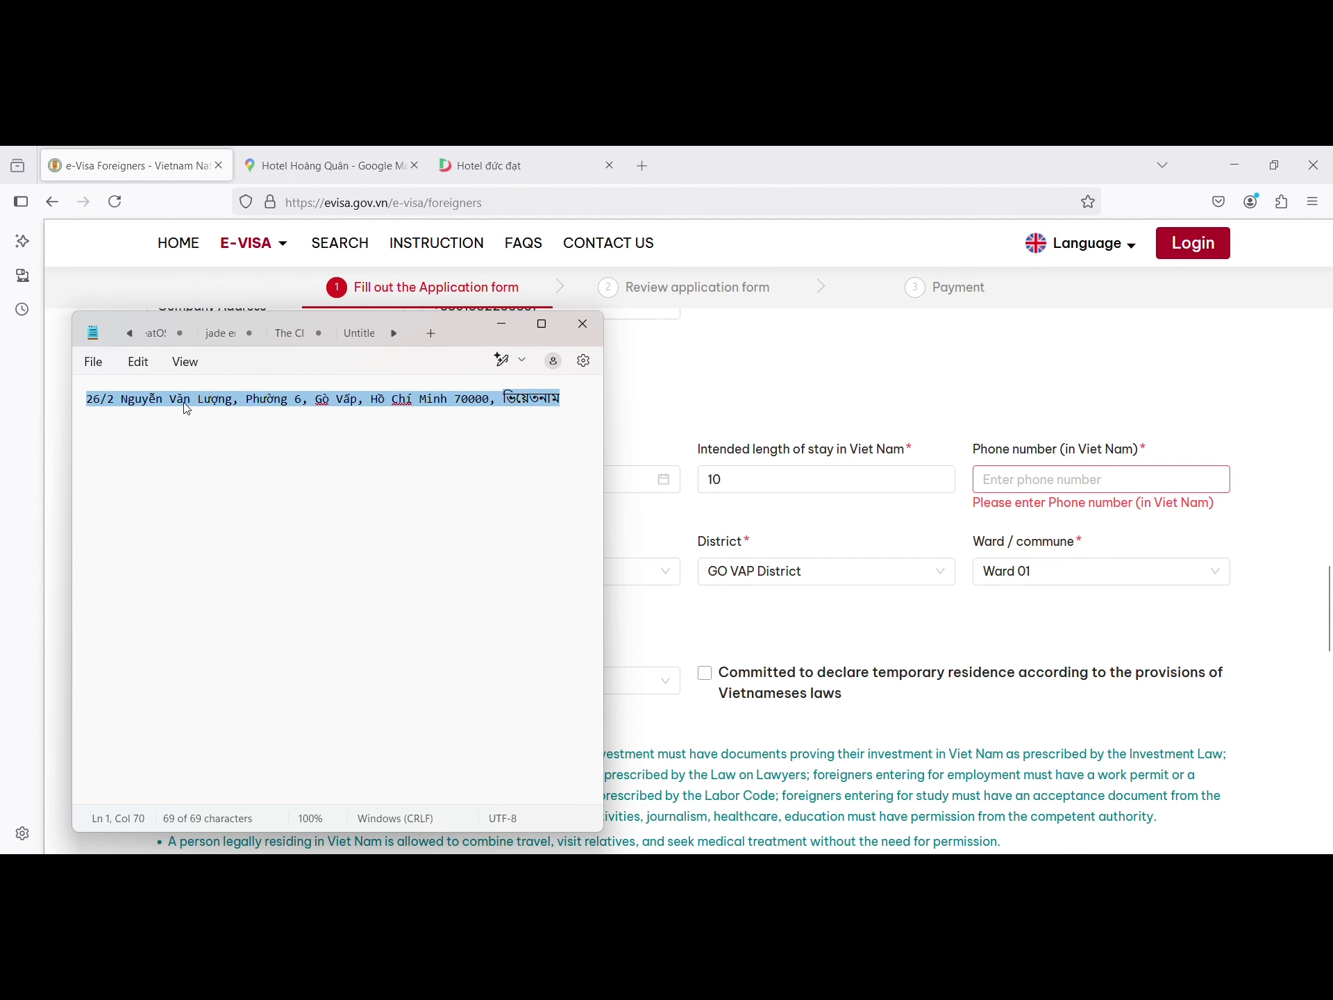
{"action": "left_click", "coordinate": [718, 347]}
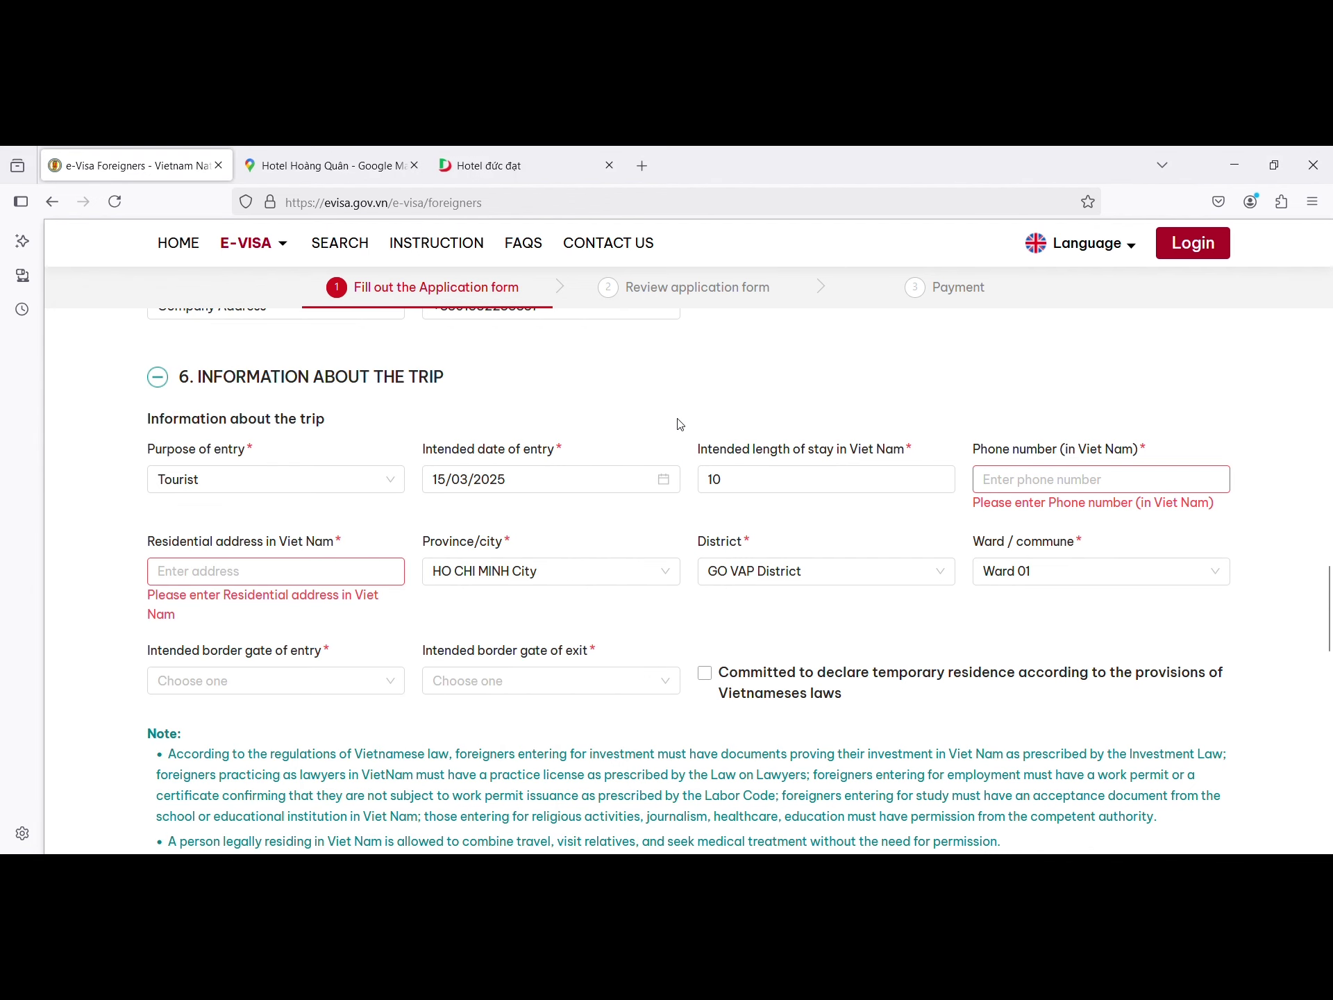
{"action": "left_click", "coordinate": [210, 569]}
{"action": "key", "text": "ctrl+v"}
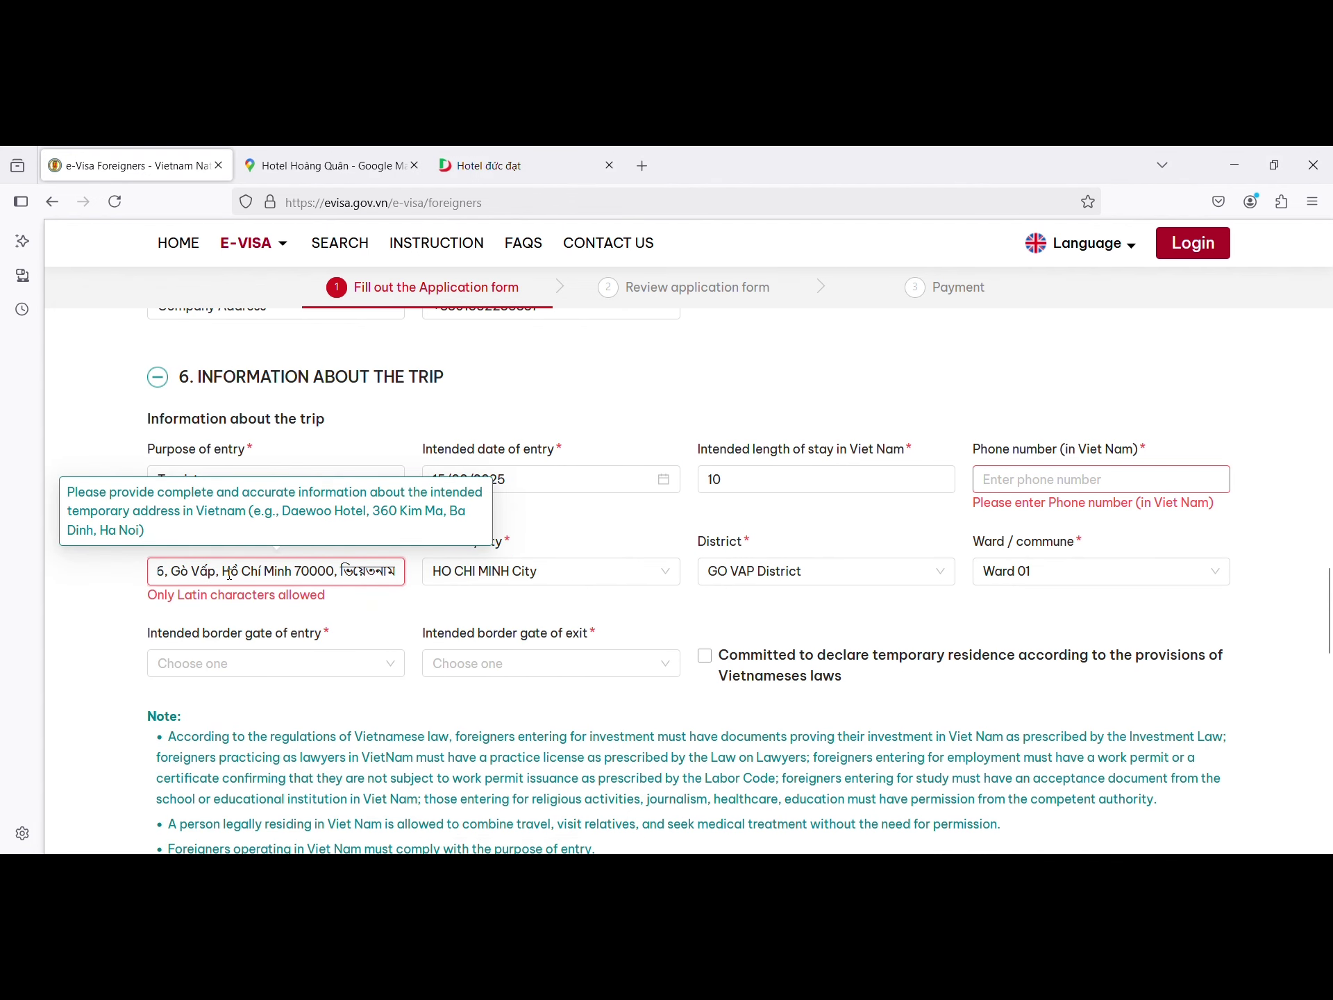
Step: Remove the non-Latin country name and the trailing comma from the end of Residential address in Viet Nam
{"action": "key", "text": "BackSpace"}
{"action": "key", "text": "BackSpace"}
{"action": "key", "text": "BackSpace"}
{"action": "key", "text": "BackSpace"}
{"action": "key", "text": "BackSpace"}
{"action": "key", "text": "BackSpace"}
{"action": "key", "text": "BackSpace"}
{"action": "key", "text": "BackSpace"}
{"action": "key", "text": "BackSpace"}
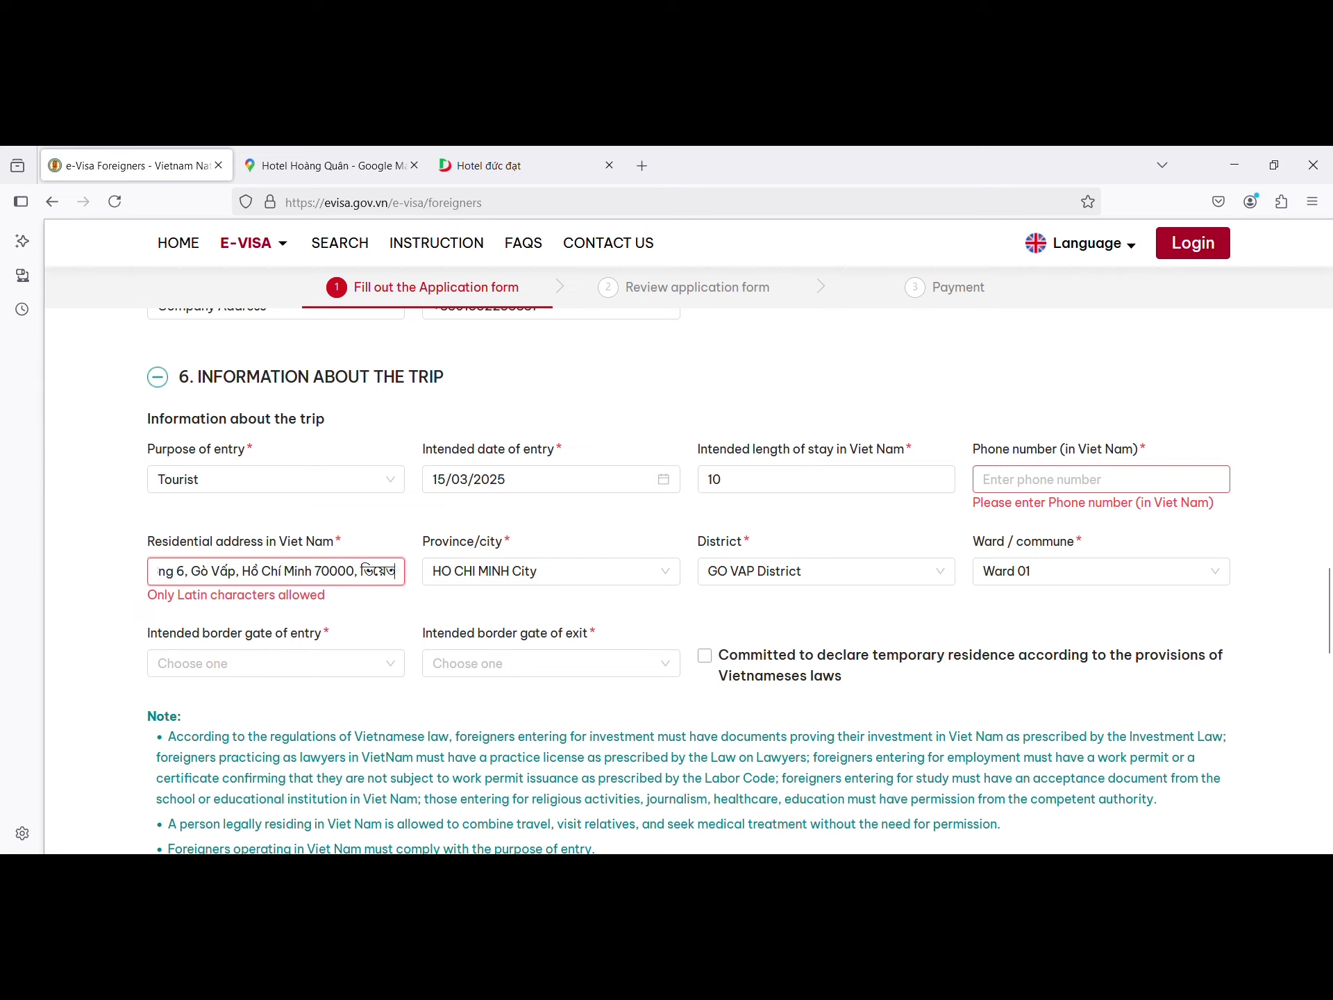
{"action": "key", "text": "BackSpace"}
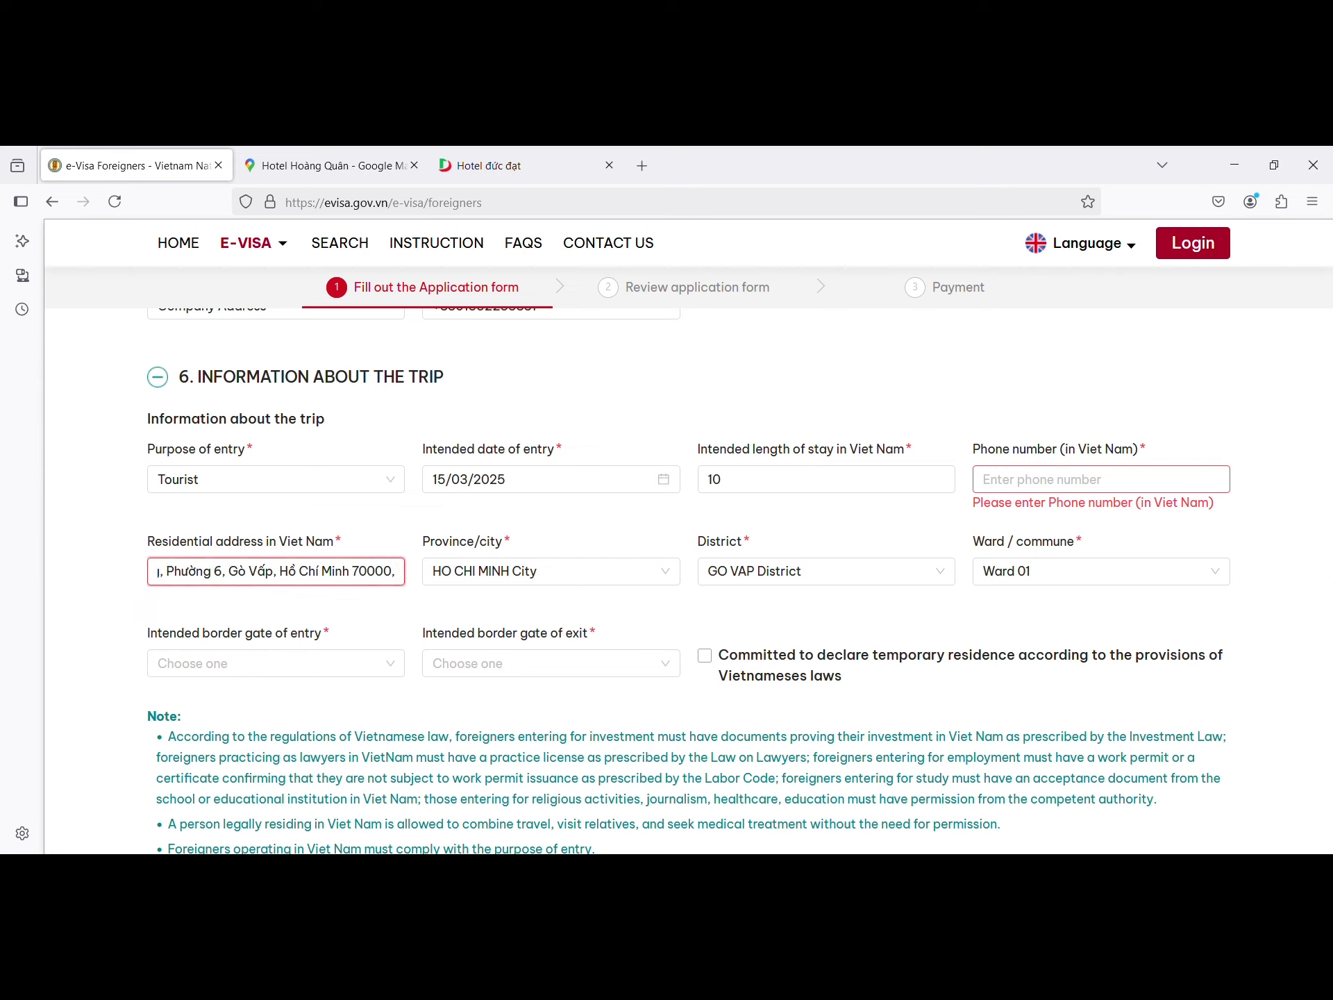
{"action": "key", "text": "BackSpace"}
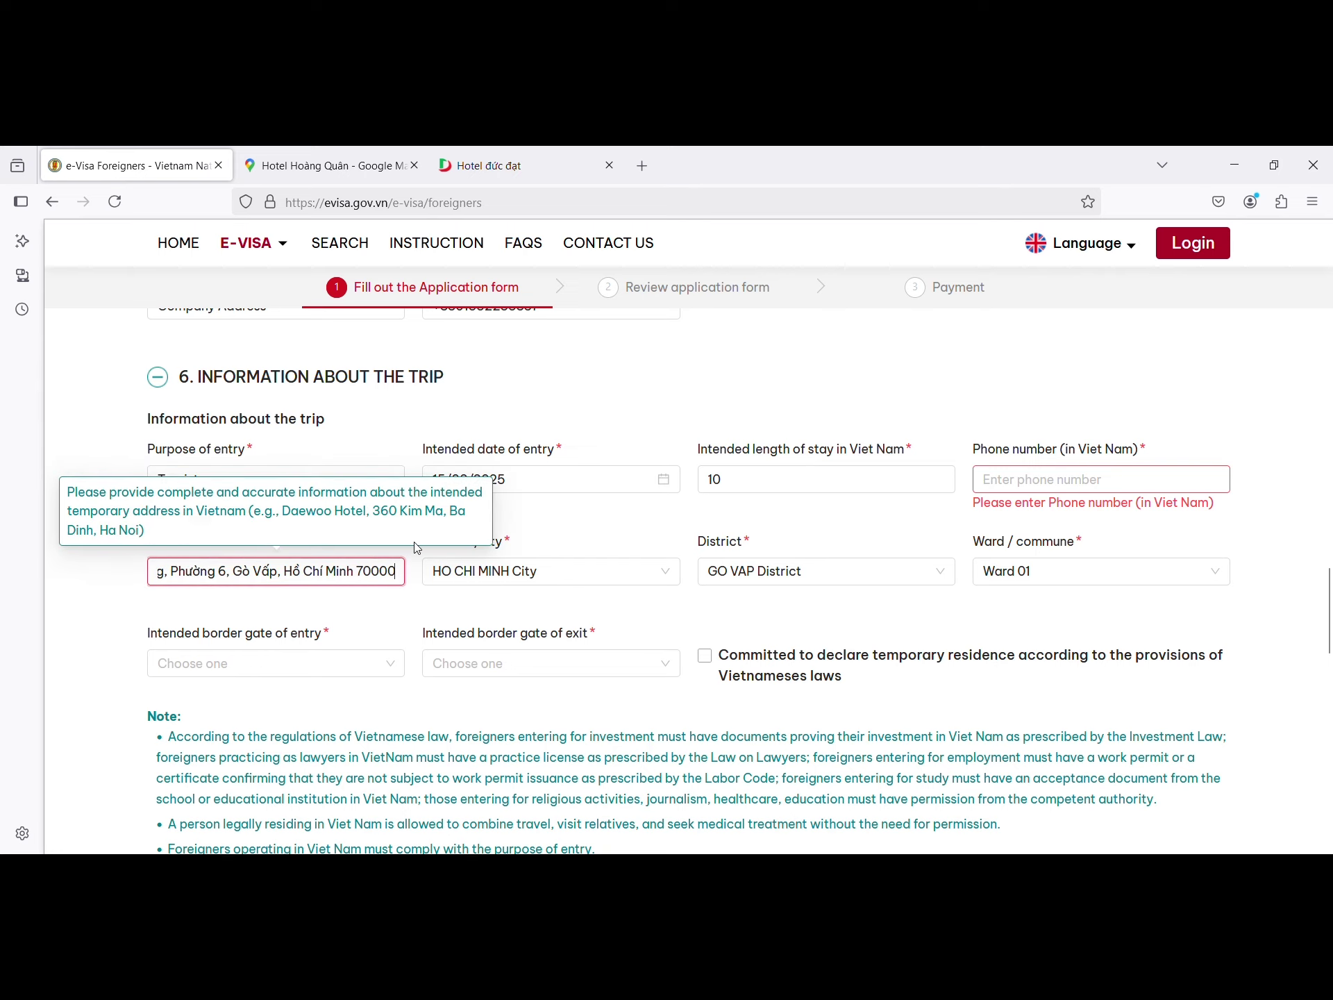
{"action": "left_click", "coordinate": [578, 531]}
Step: Set the trip's Intended border gate of entry to Tan Son Nhat Int Airport (Ho Chi Minh City)
{"action": "scroll", "coordinate": [864, 646], "scroll_direction": "down", "scroll_amount": 2}
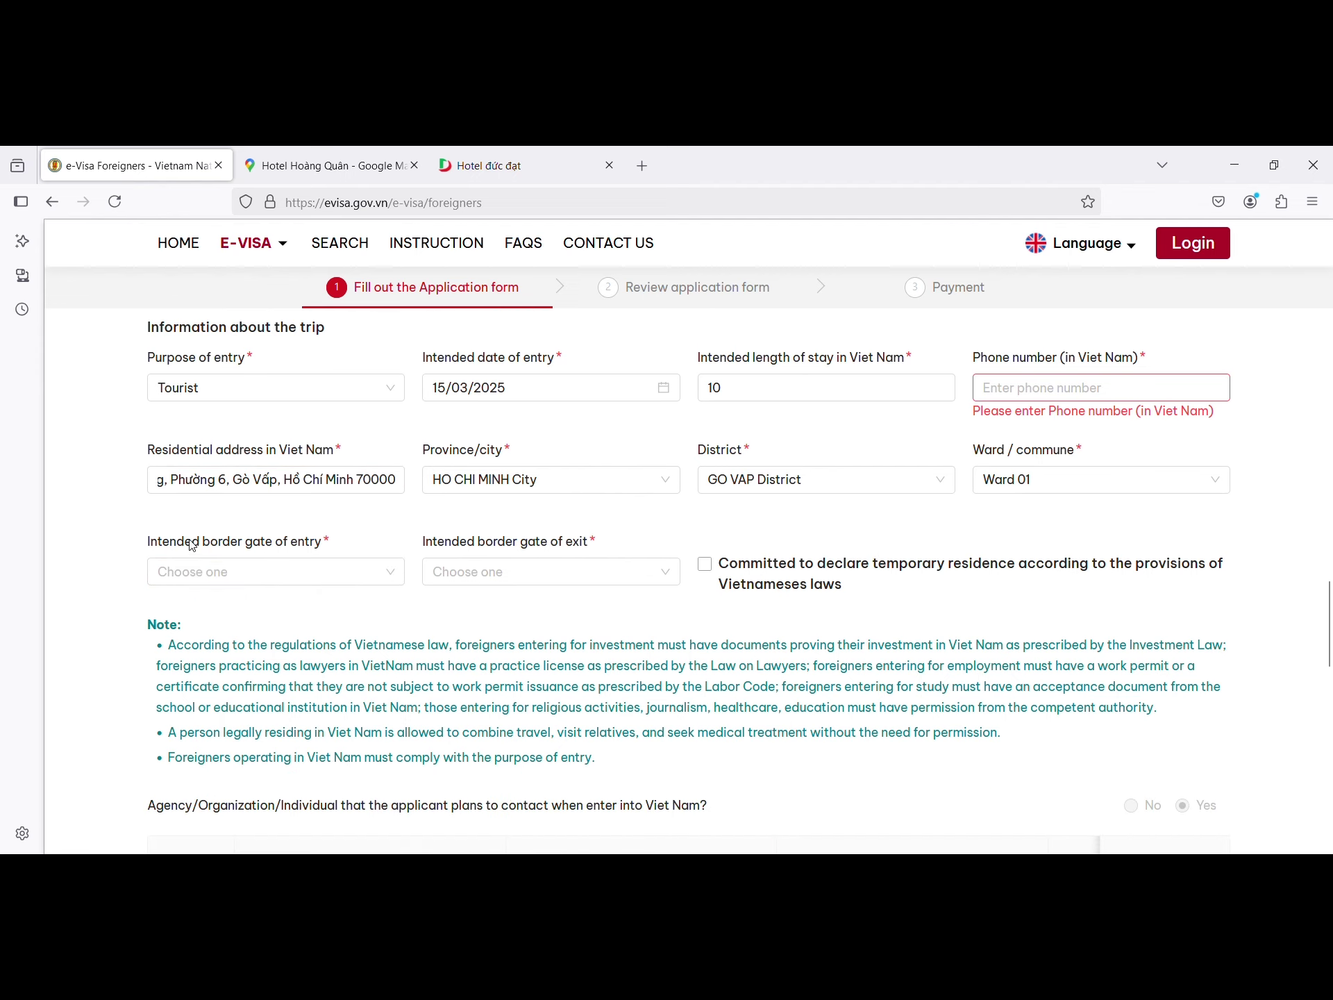
{"action": "scroll", "coordinate": [264, 536], "scroll_direction": "down", "scroll_amount": 2}
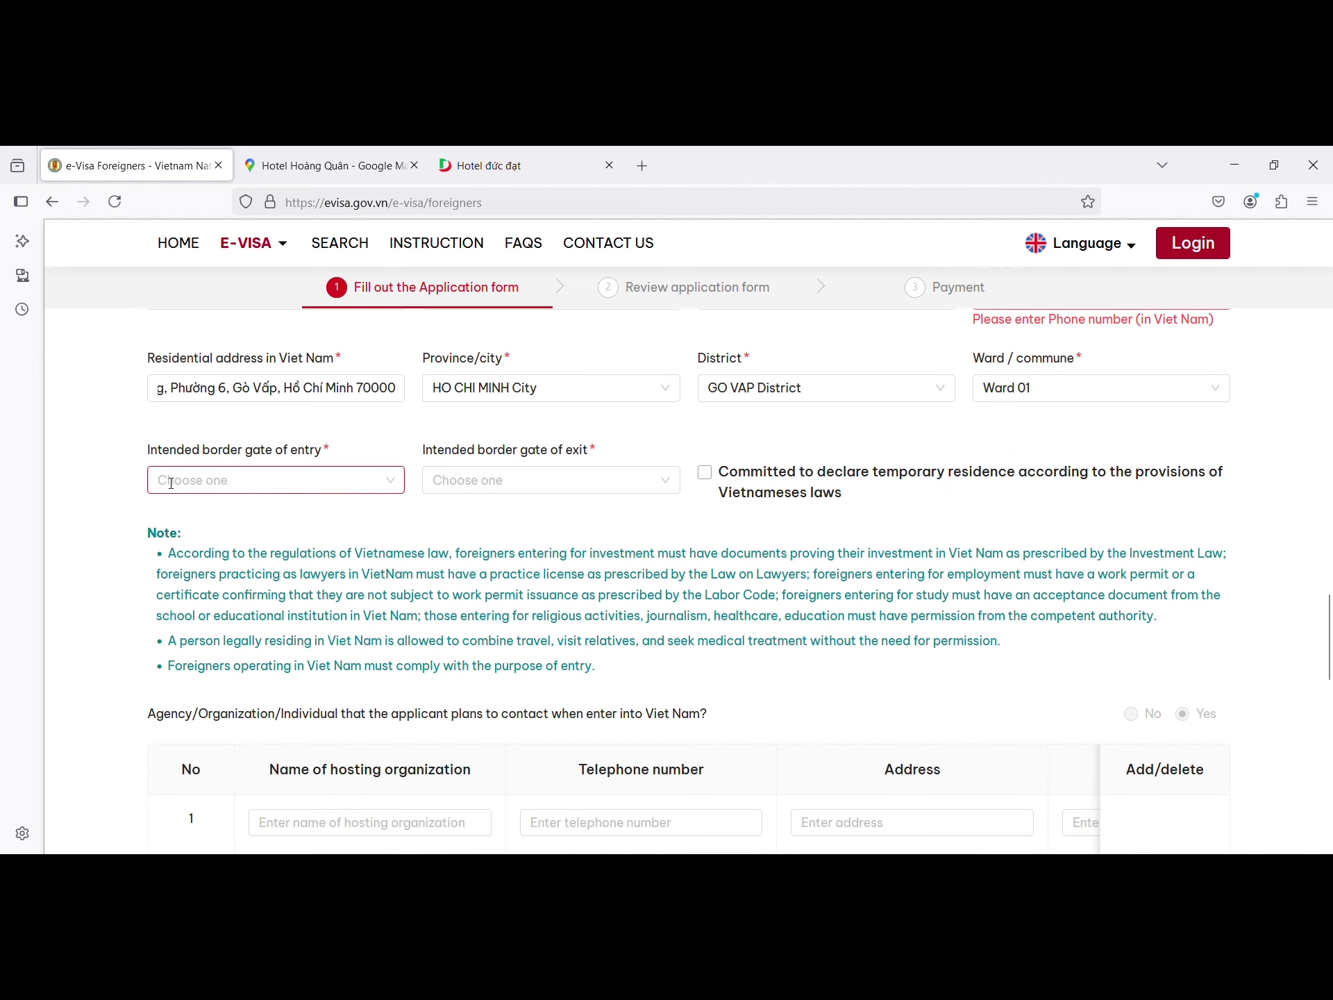
{"action": "left_click", "coordinate": [174, 482]}
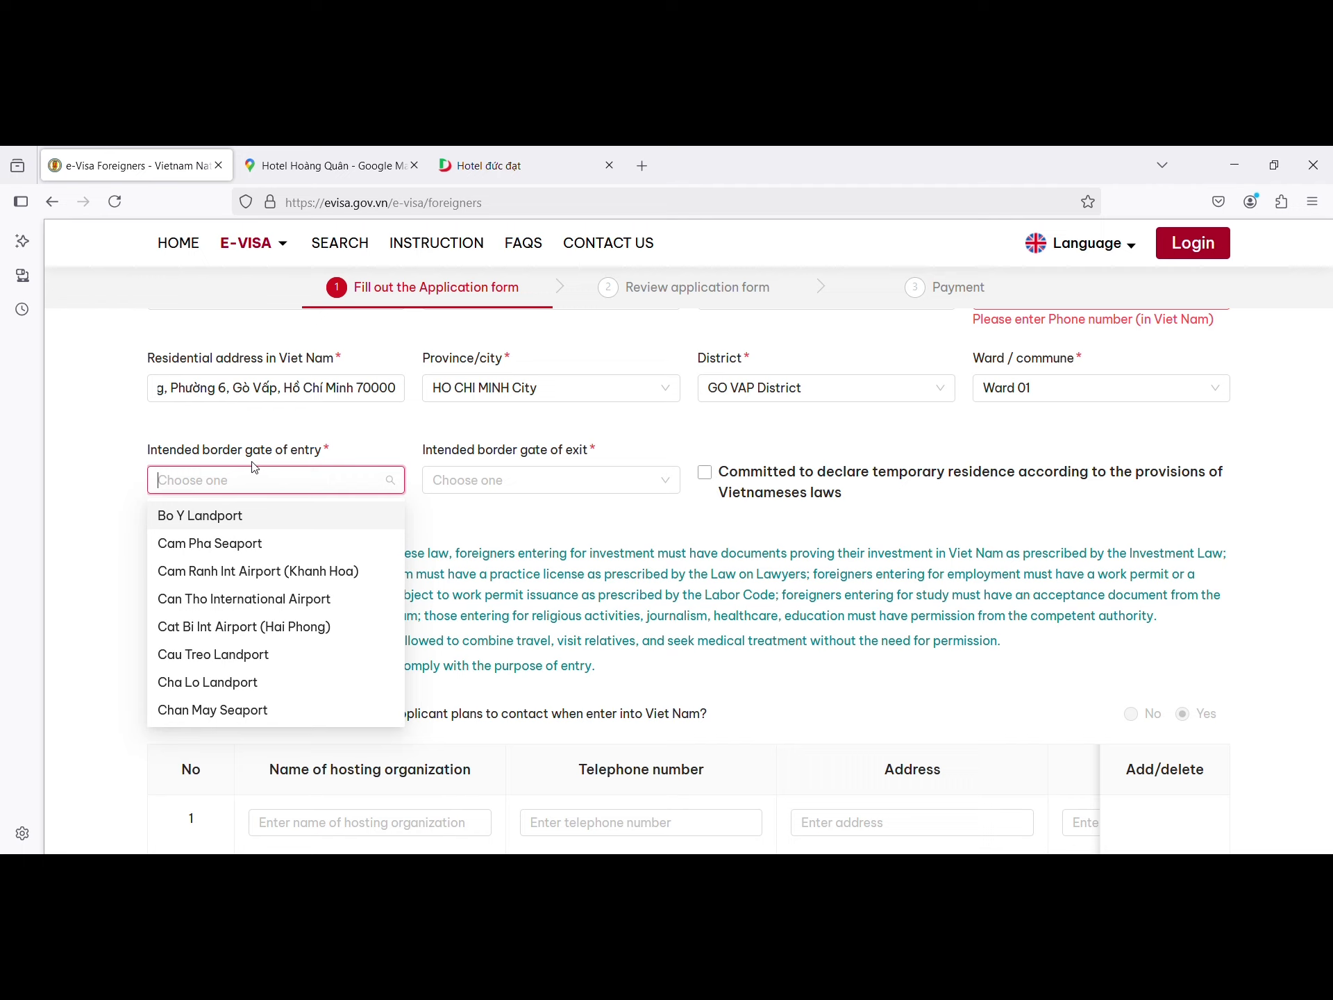
{"action": "type", "text": "ta"}
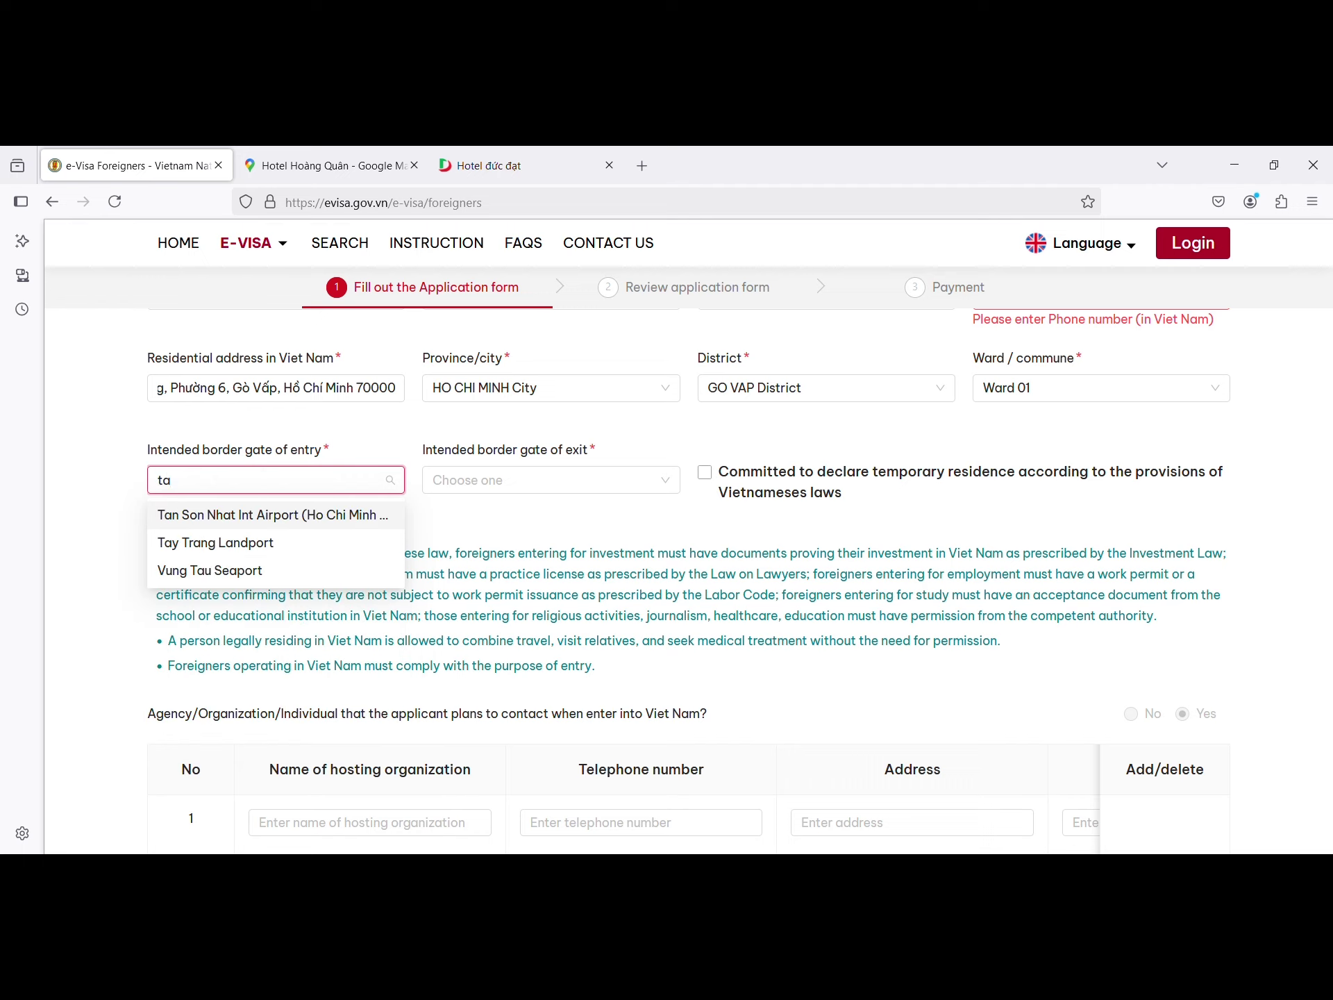
{"action": "left_click", "coordinate": [250, 521]}
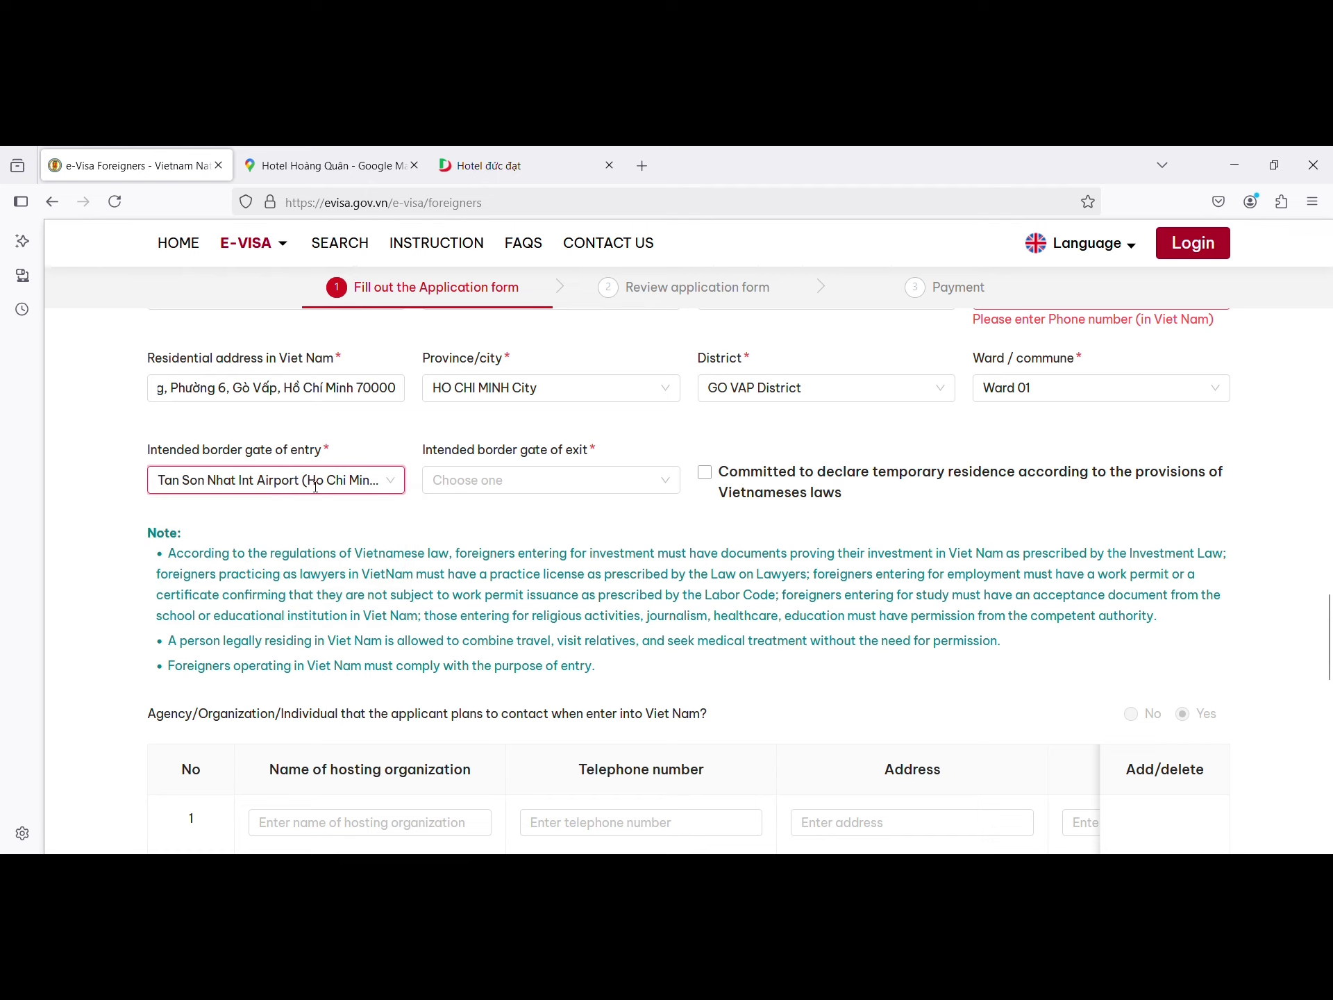
Step: Set Intended border gate of exit to Tan Son Nhat Int Airport and accept the commitment to declare temporary residence
{"action": "left_click", "coordinate": [522, 479]}
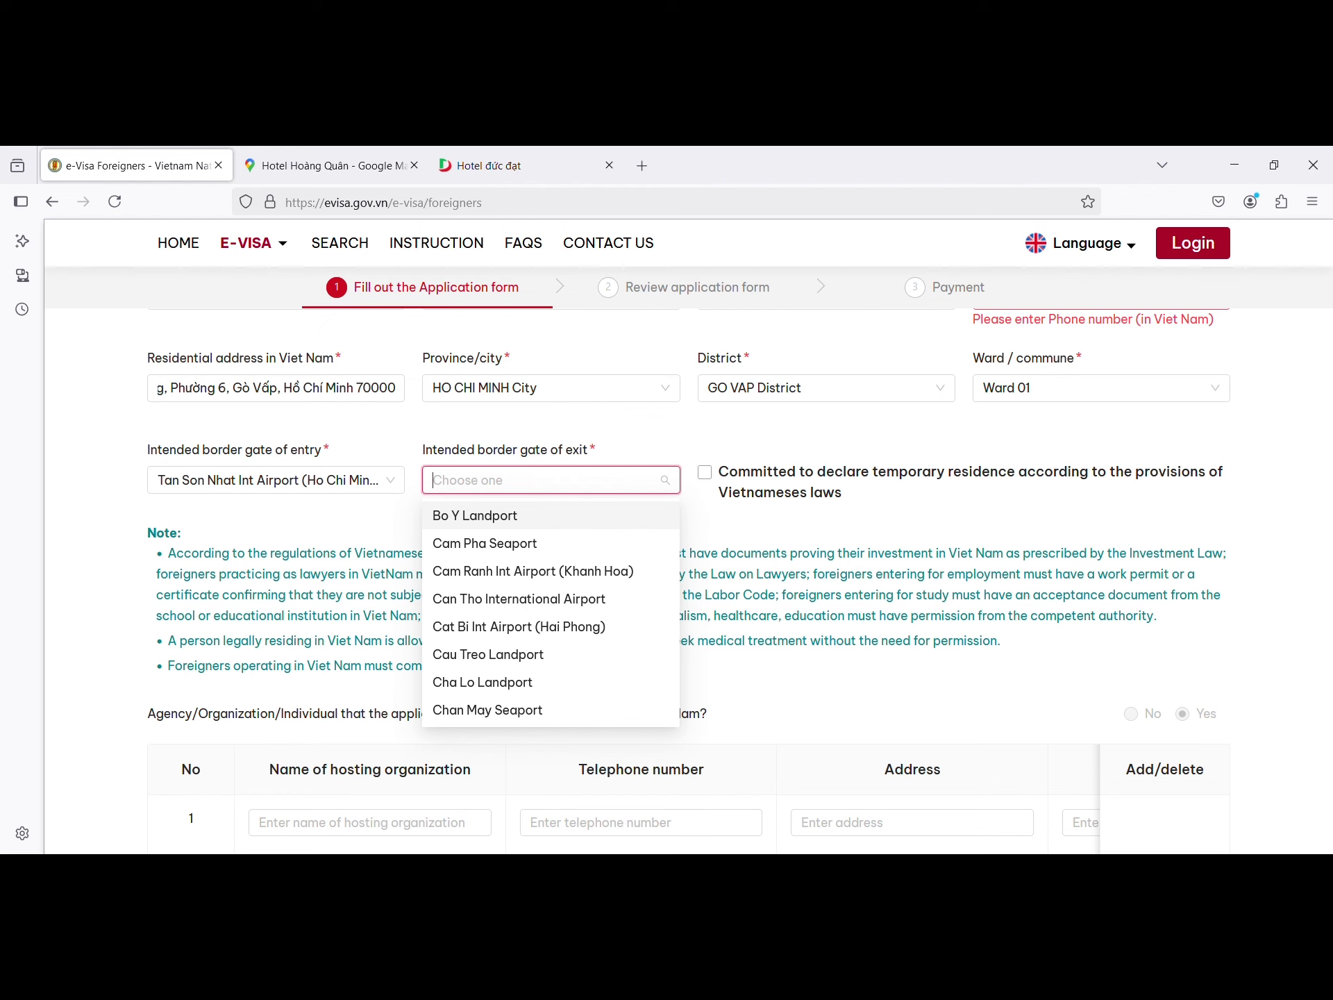
{"action": "type", "text": "tan"}
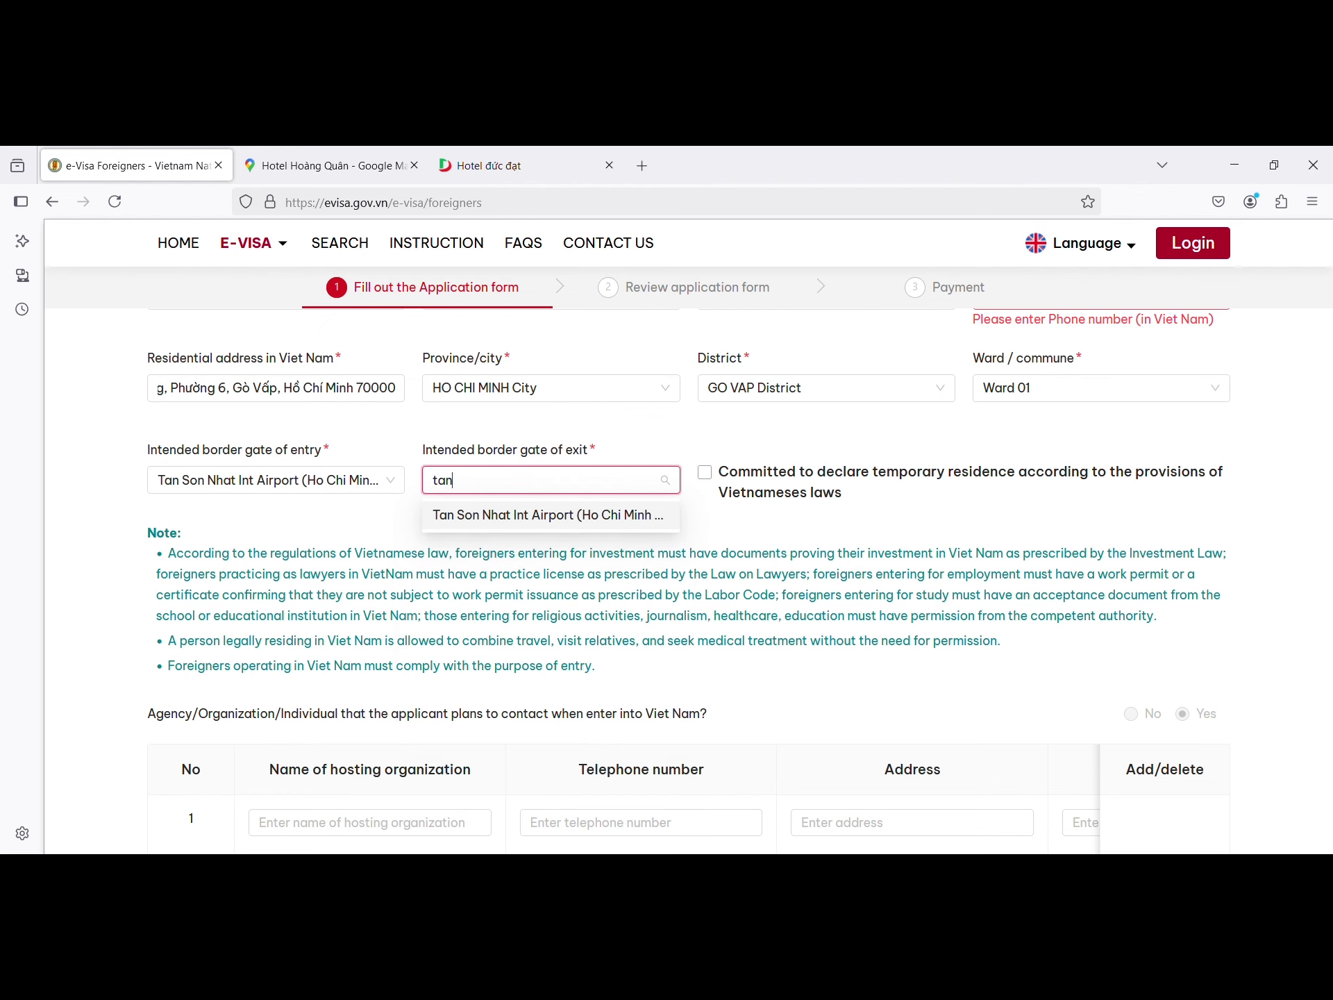
{"action": "left_click", "coordinate": [522, 518]}
{"action": "left_click", "coordinate": [705, 485]}
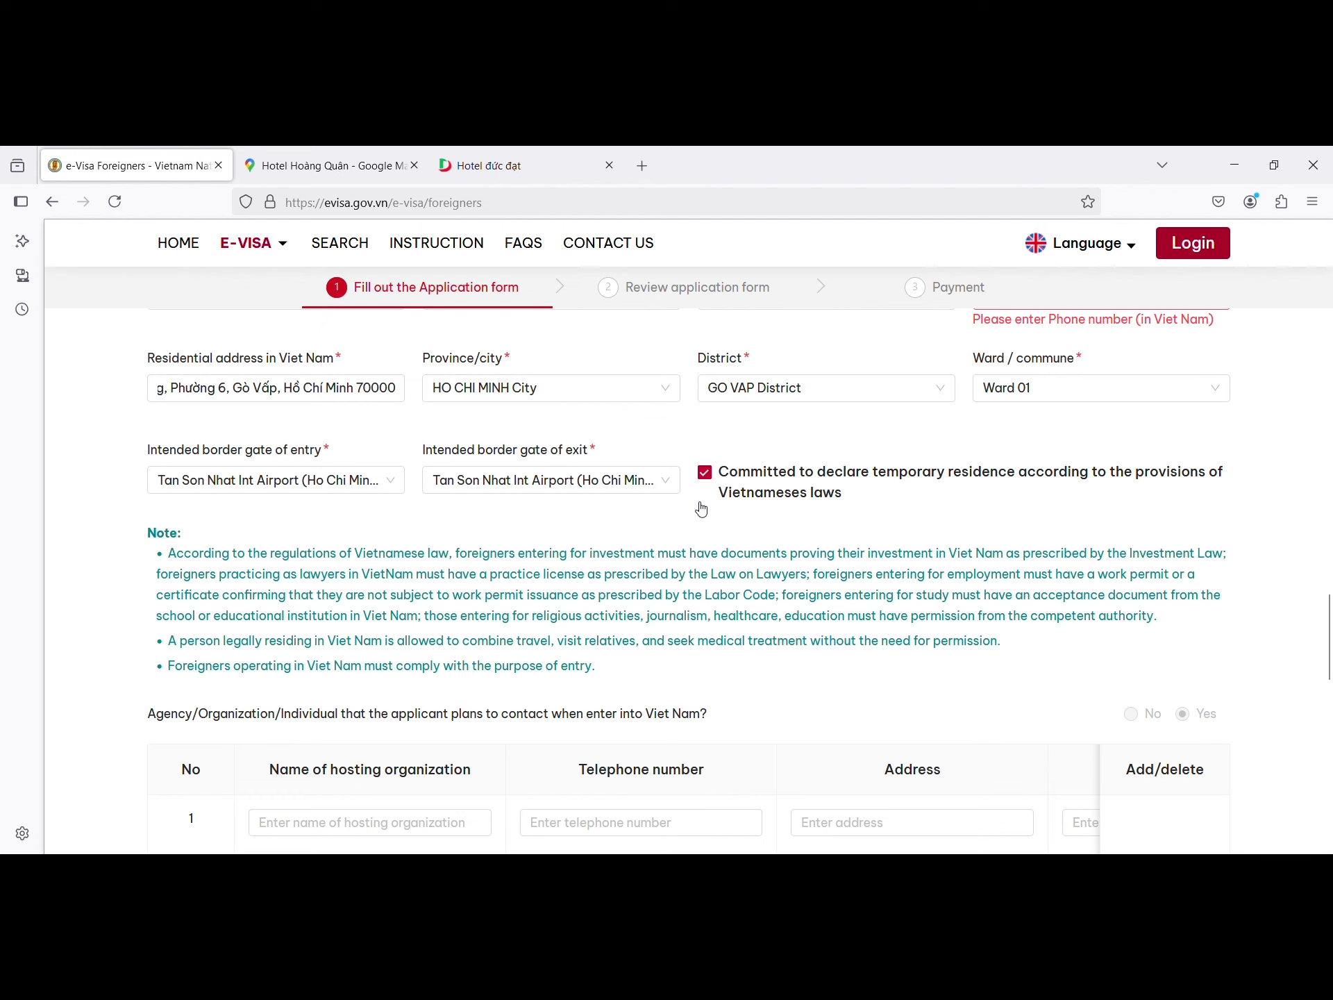
Step: Review the question on the agency, organization or individual to contact in Viet Nam, its hosting organization table and the chosen entry gate
{"action": "scroll", "coordinate": [701, 510], "scroll_direction": "down", "scroll_amount": 3}
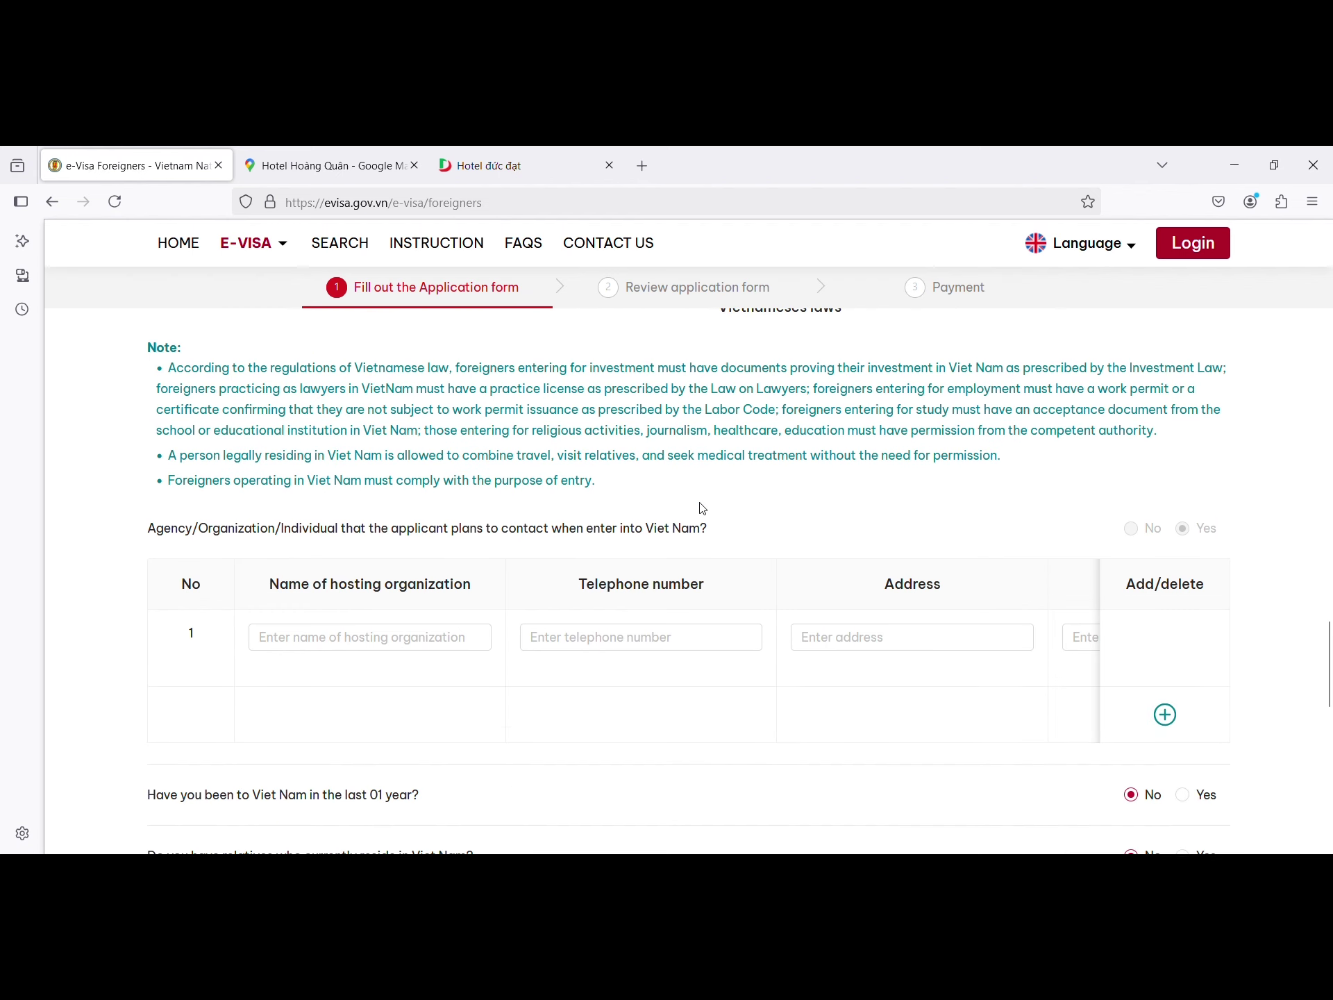
{"action": "scroll", "coordinate": [701, 507], "scroll_direction": "down", "scroll_amount": 3}
{"action": "scroll", "coordinate": [306, 443], "scroll_direction": "up", "scroll_amount": 2}
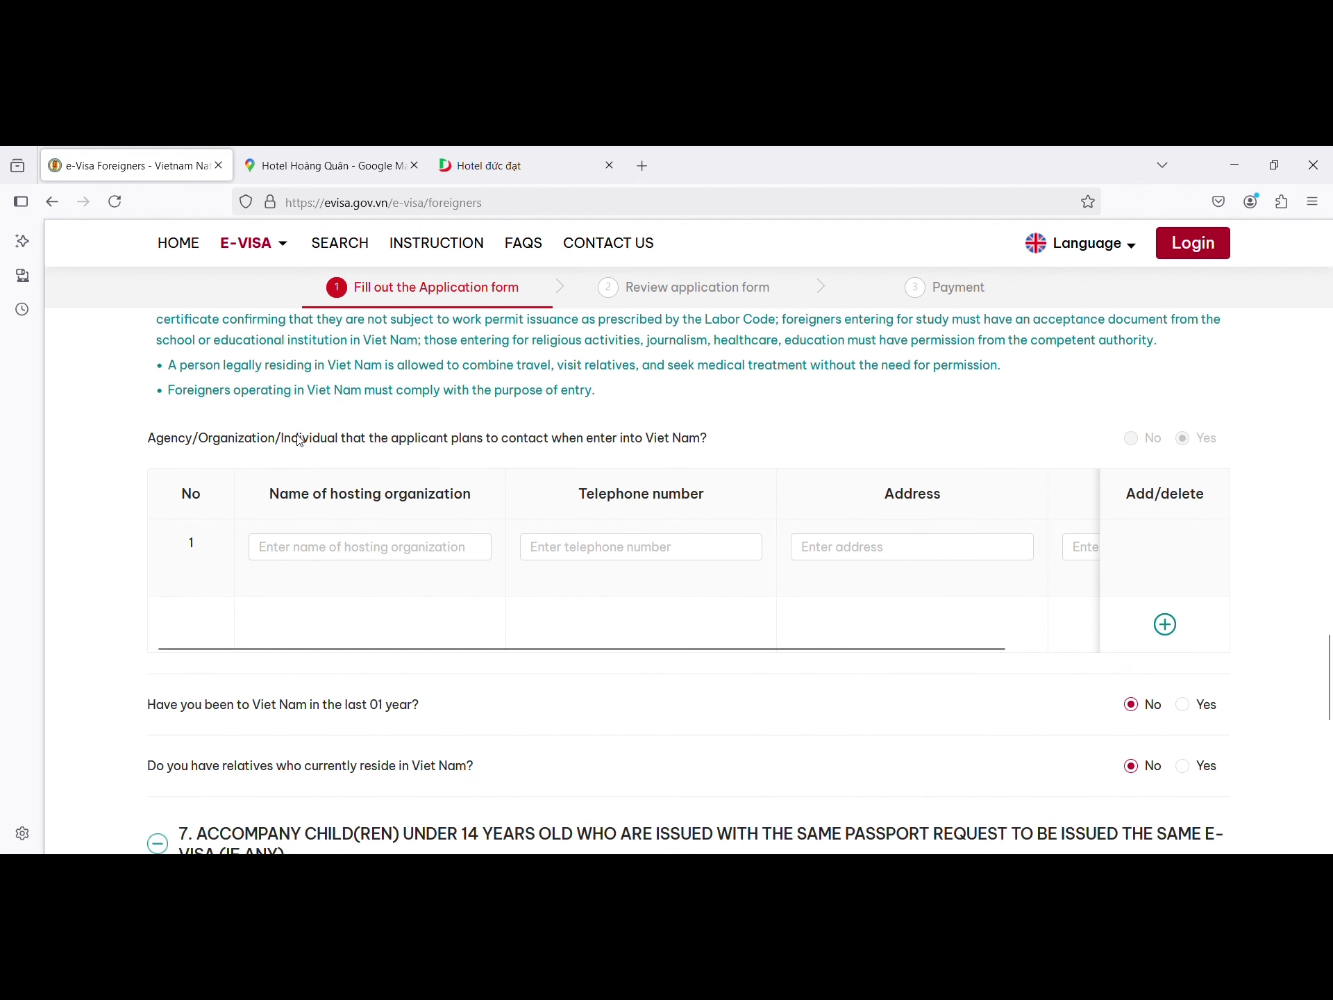
{"action": "scroll", "coordinate": [215, 458], "scroll_direction": "up", "scroll_amount": 2}
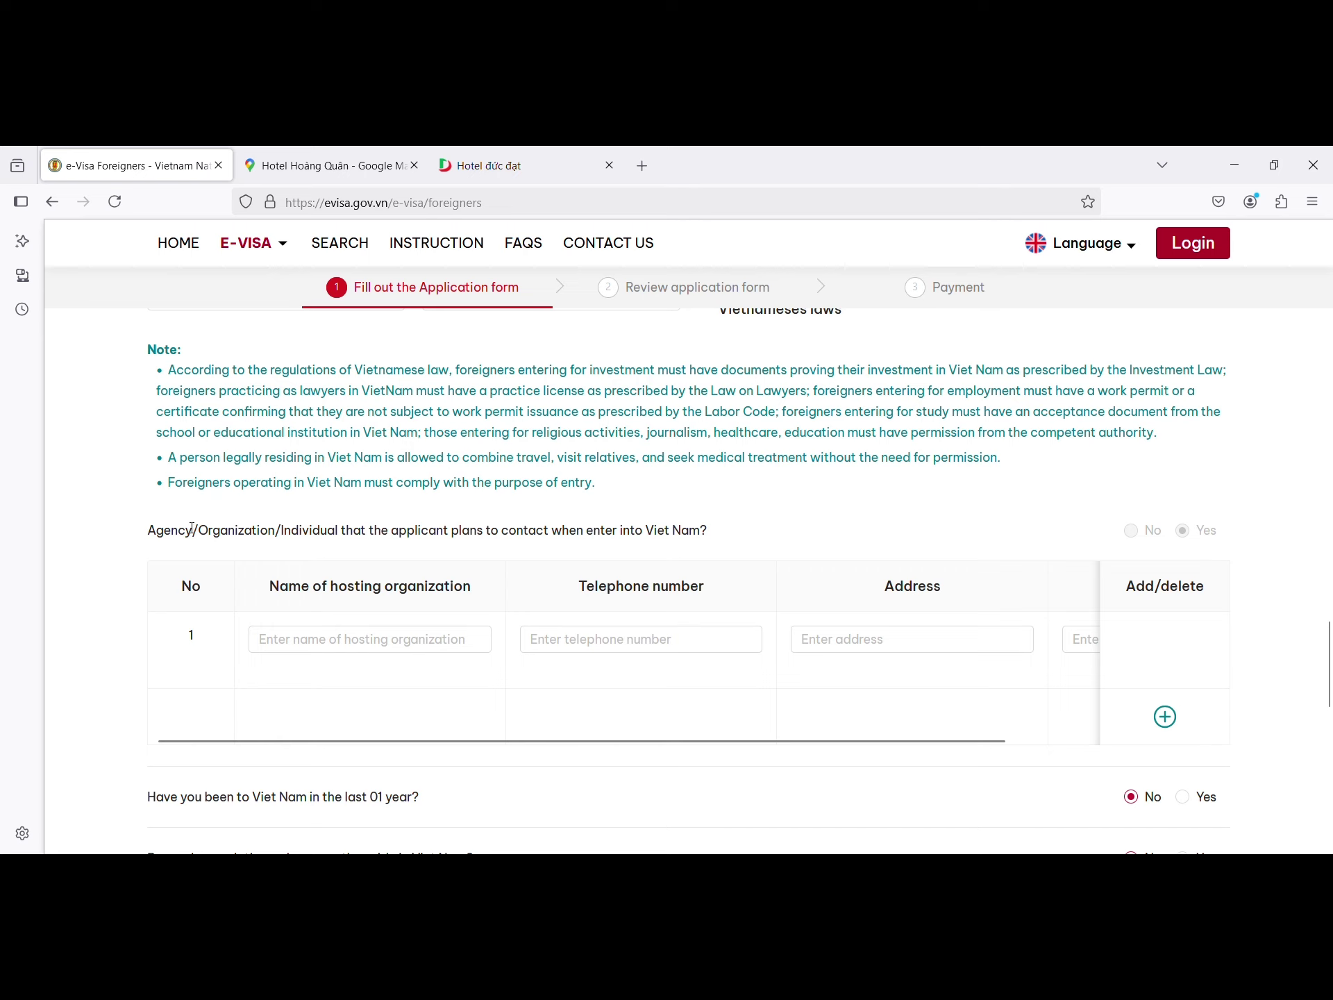
{"action": "left_click_drag", "start_coordinate": [157, 530], "coordinate": [715, 532]}
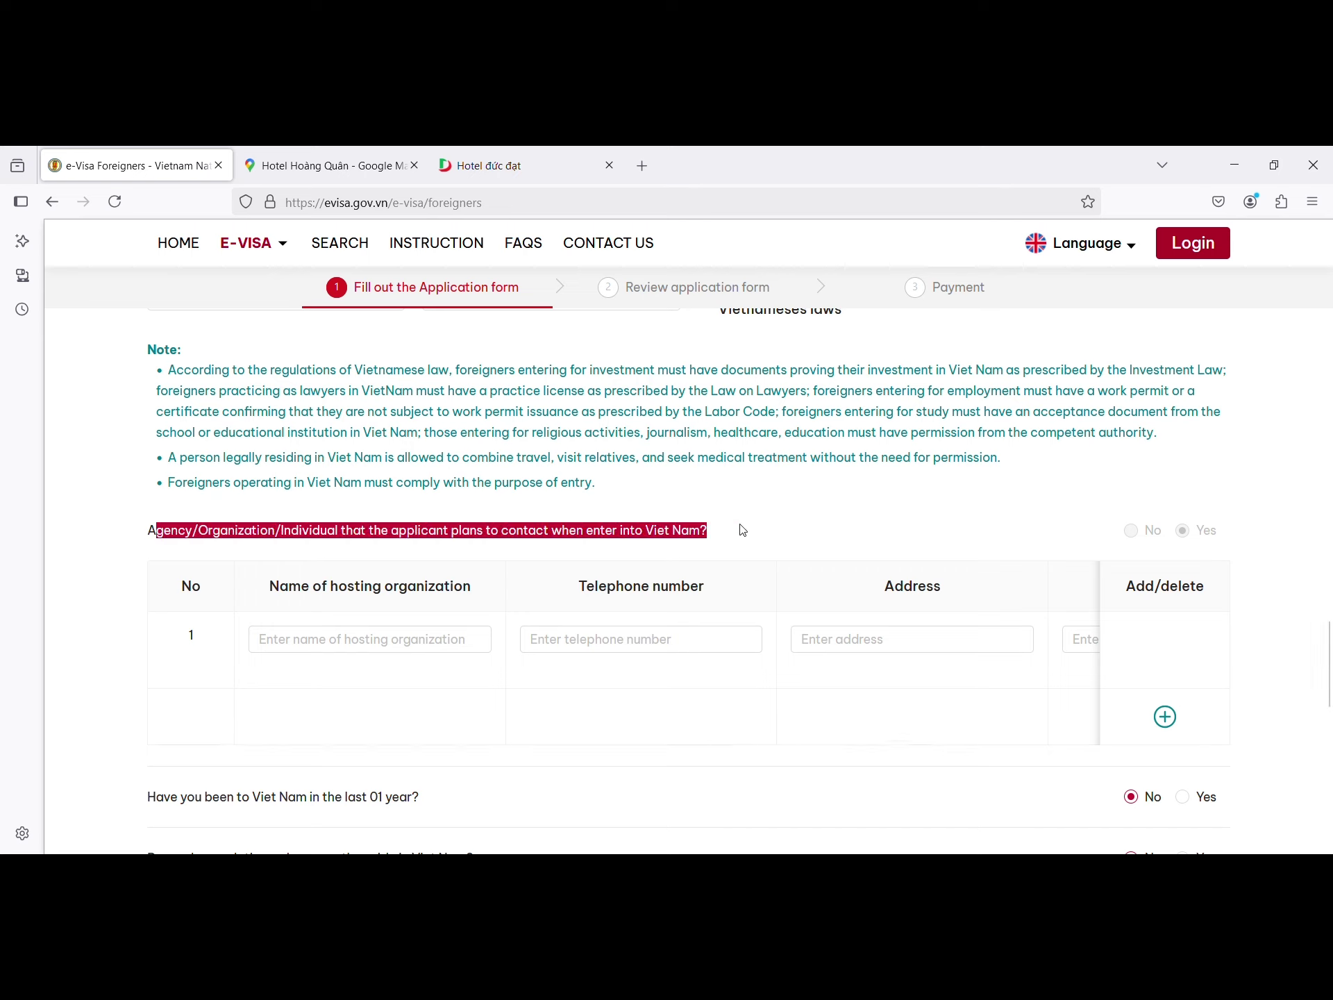
{"action": "left_click", "coordinate": [728, 533]}
{"action": "left_click", "coordinate": [362, 641]}
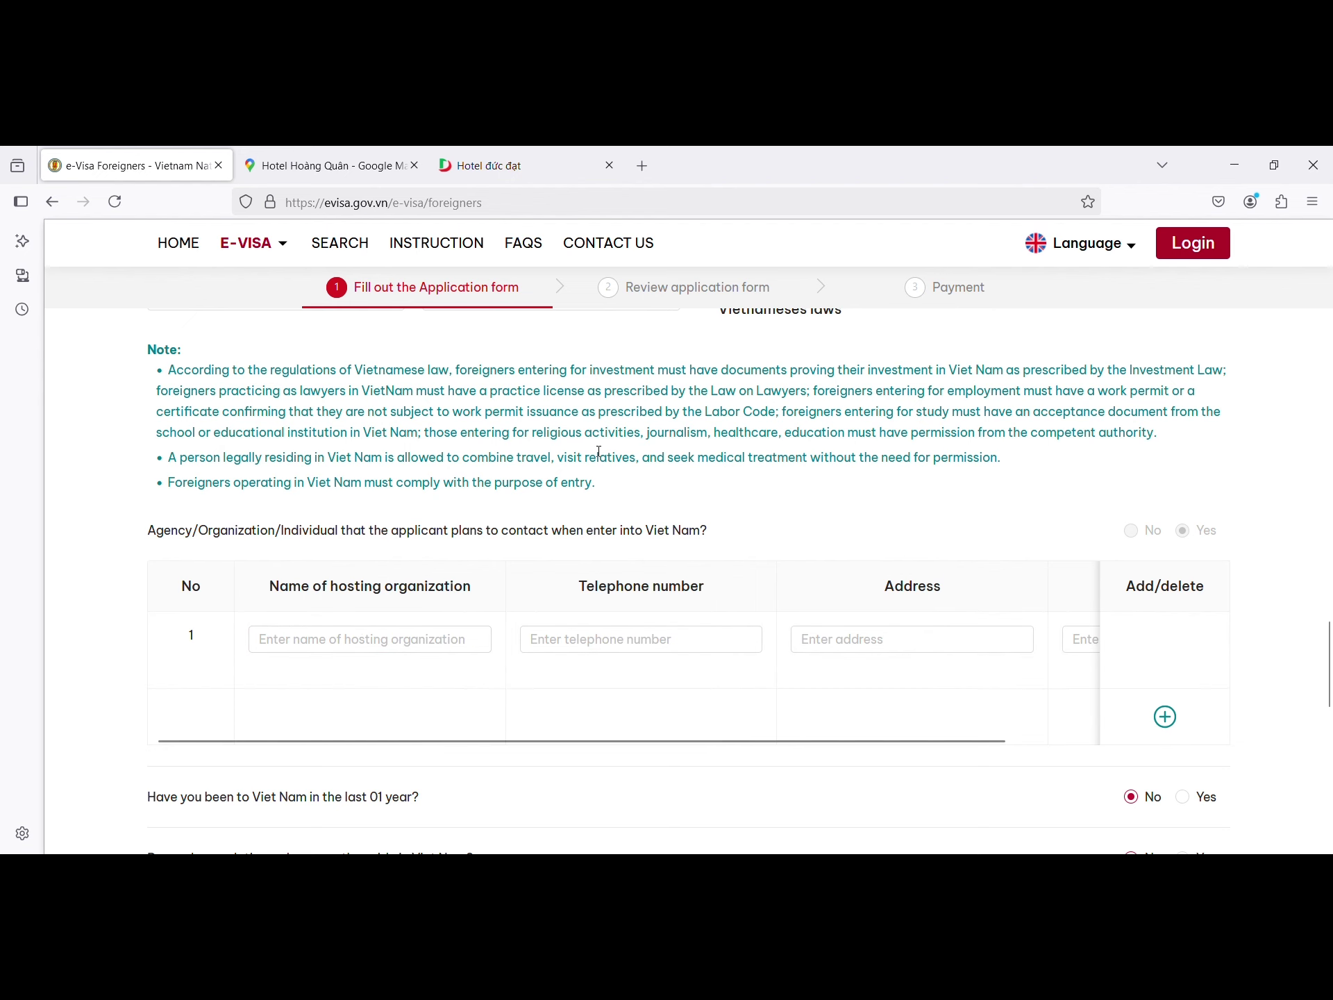
{"action": "scroll", "coordinate": [595, 452], "scroll_direction": "up", "scroll_amount": 3}
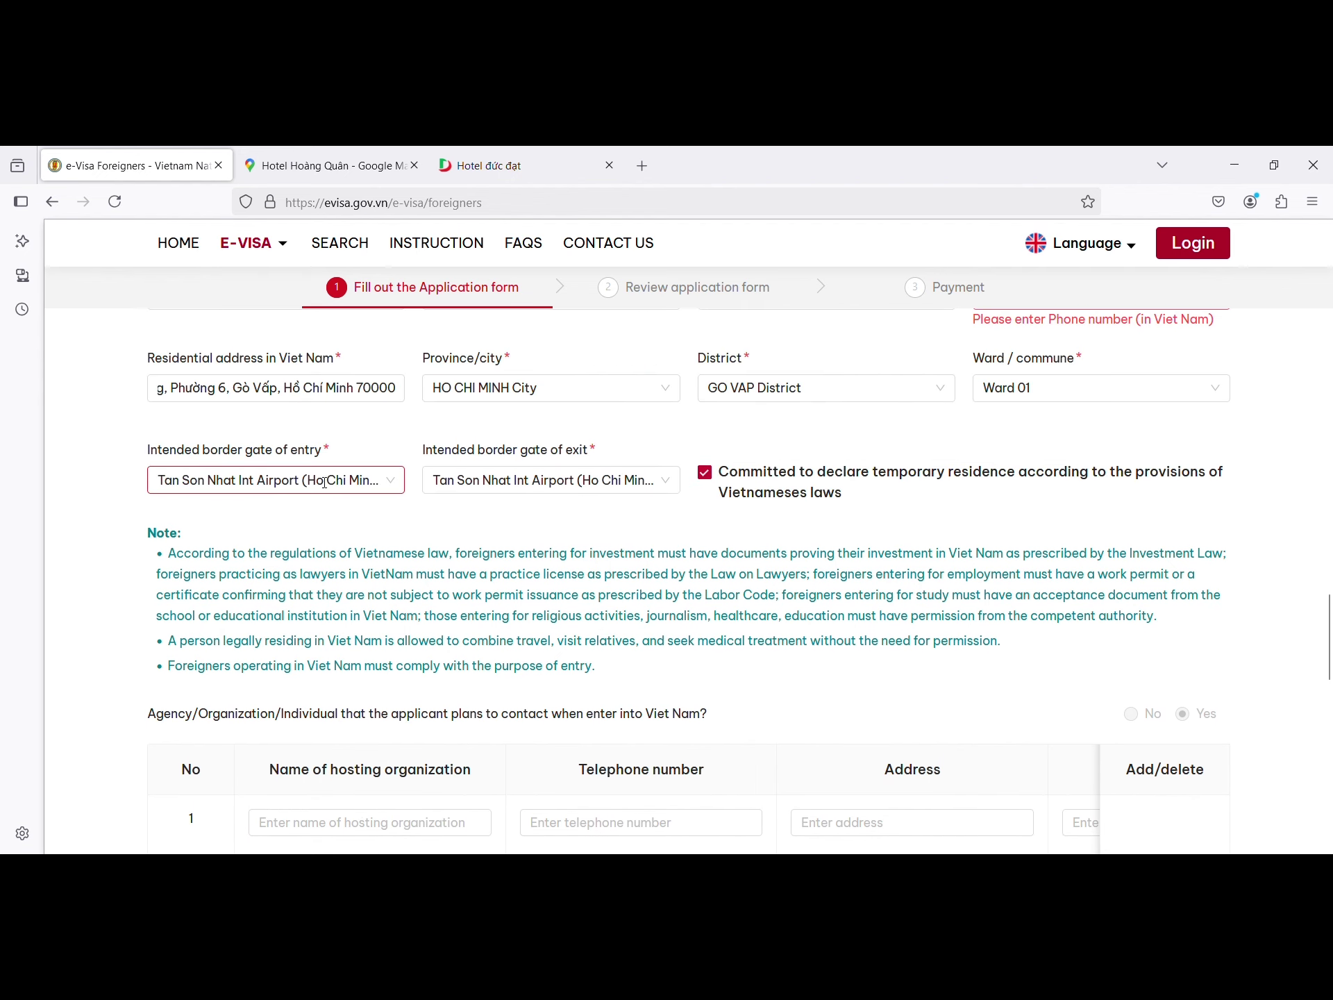
{"action": "left_click", "coordinate": [285, 480]}
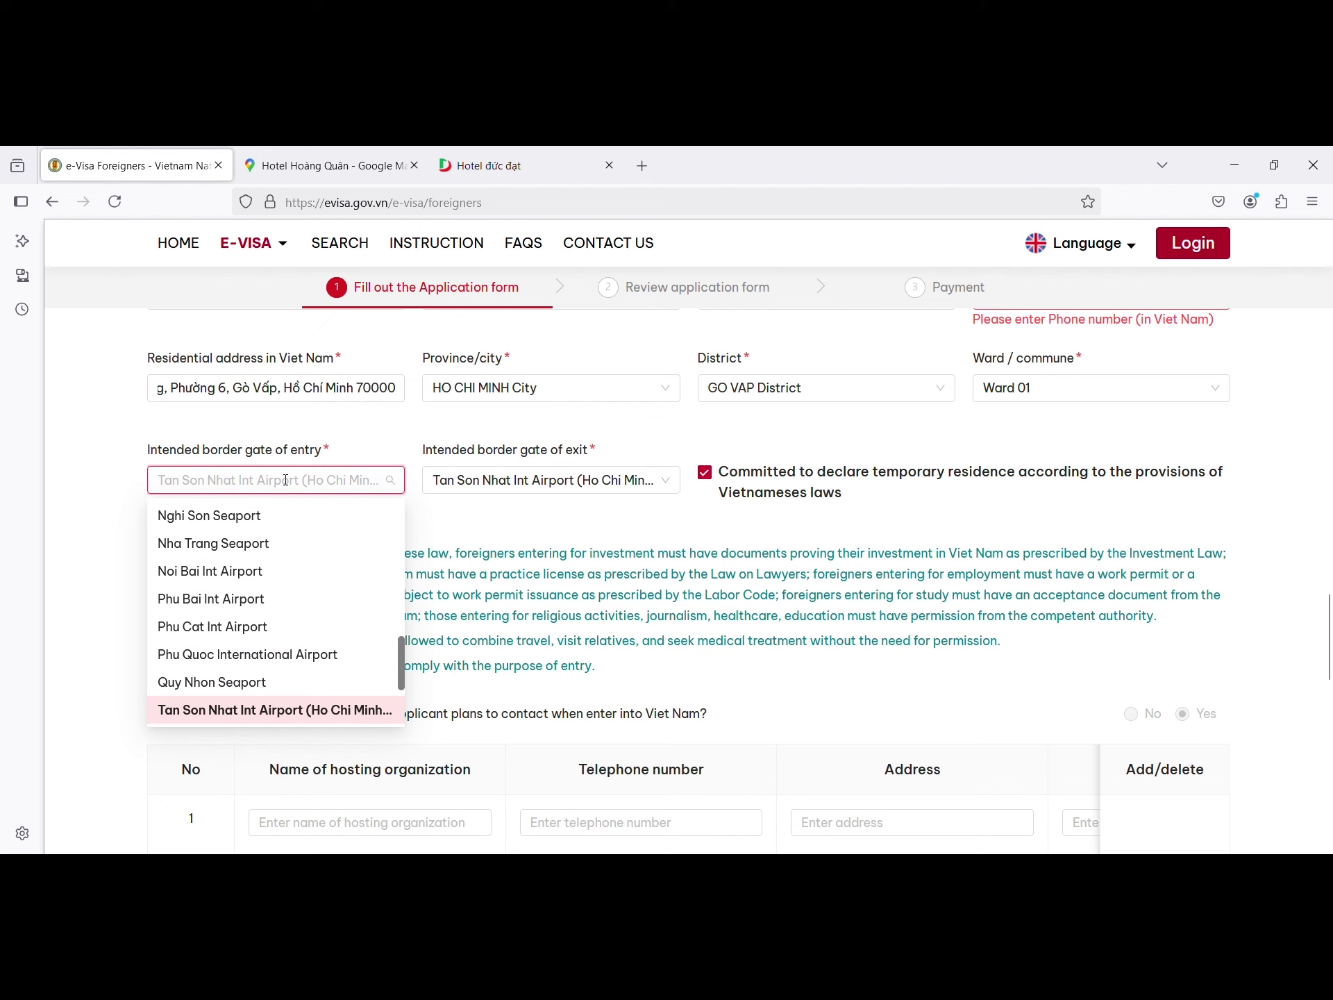
{"action": "left_click", "coordinate": [285, 480]}
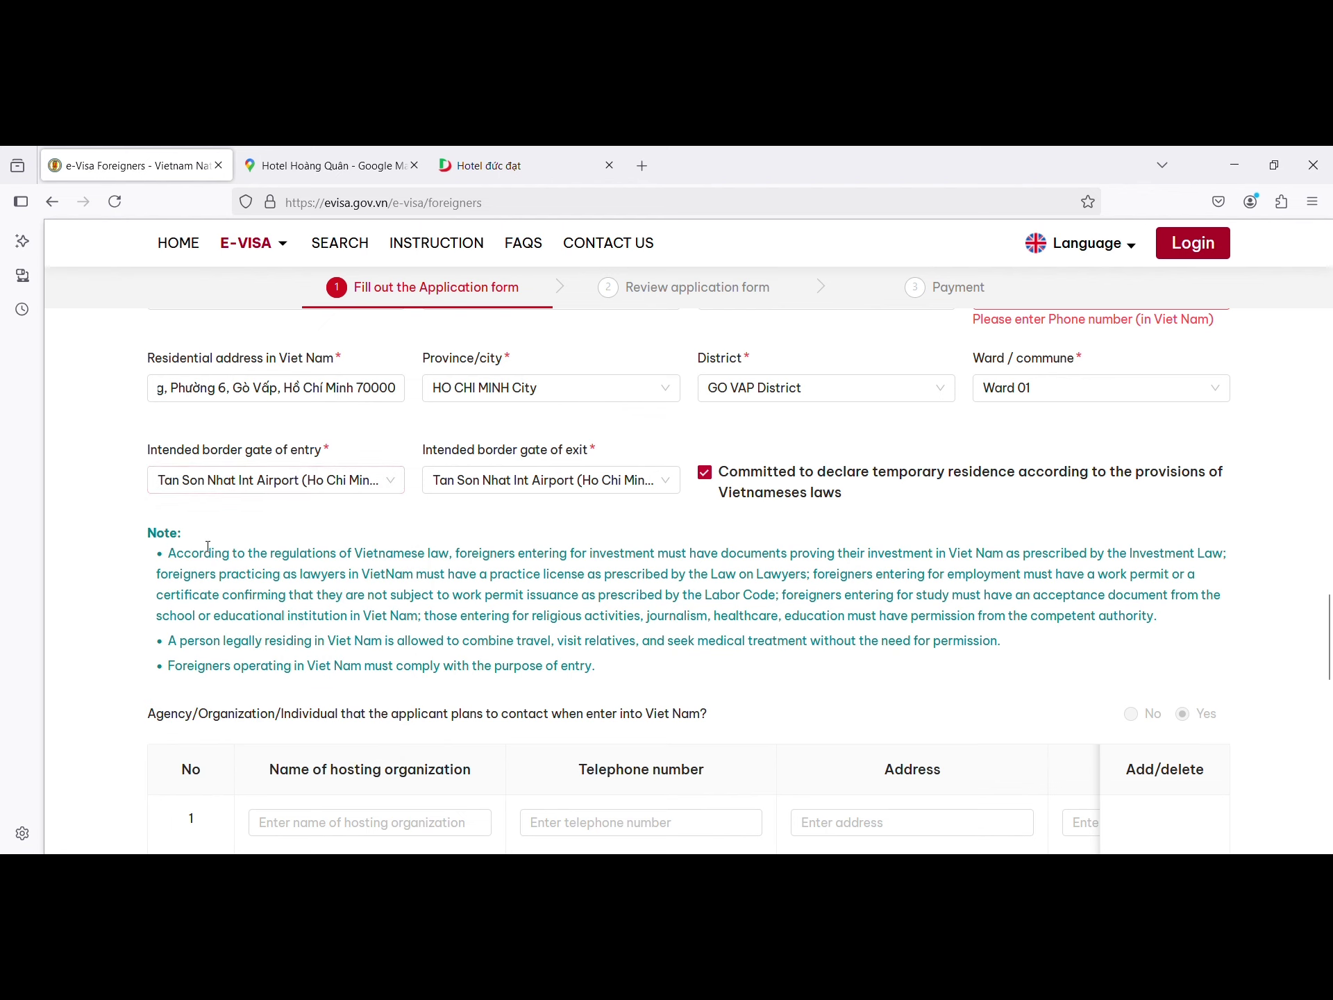
Step: Copy the Residential address in Viet Nam into Name of hosting organization in the first row of the contact table
{"action": "left_click", "coordinate": [330, 381]}
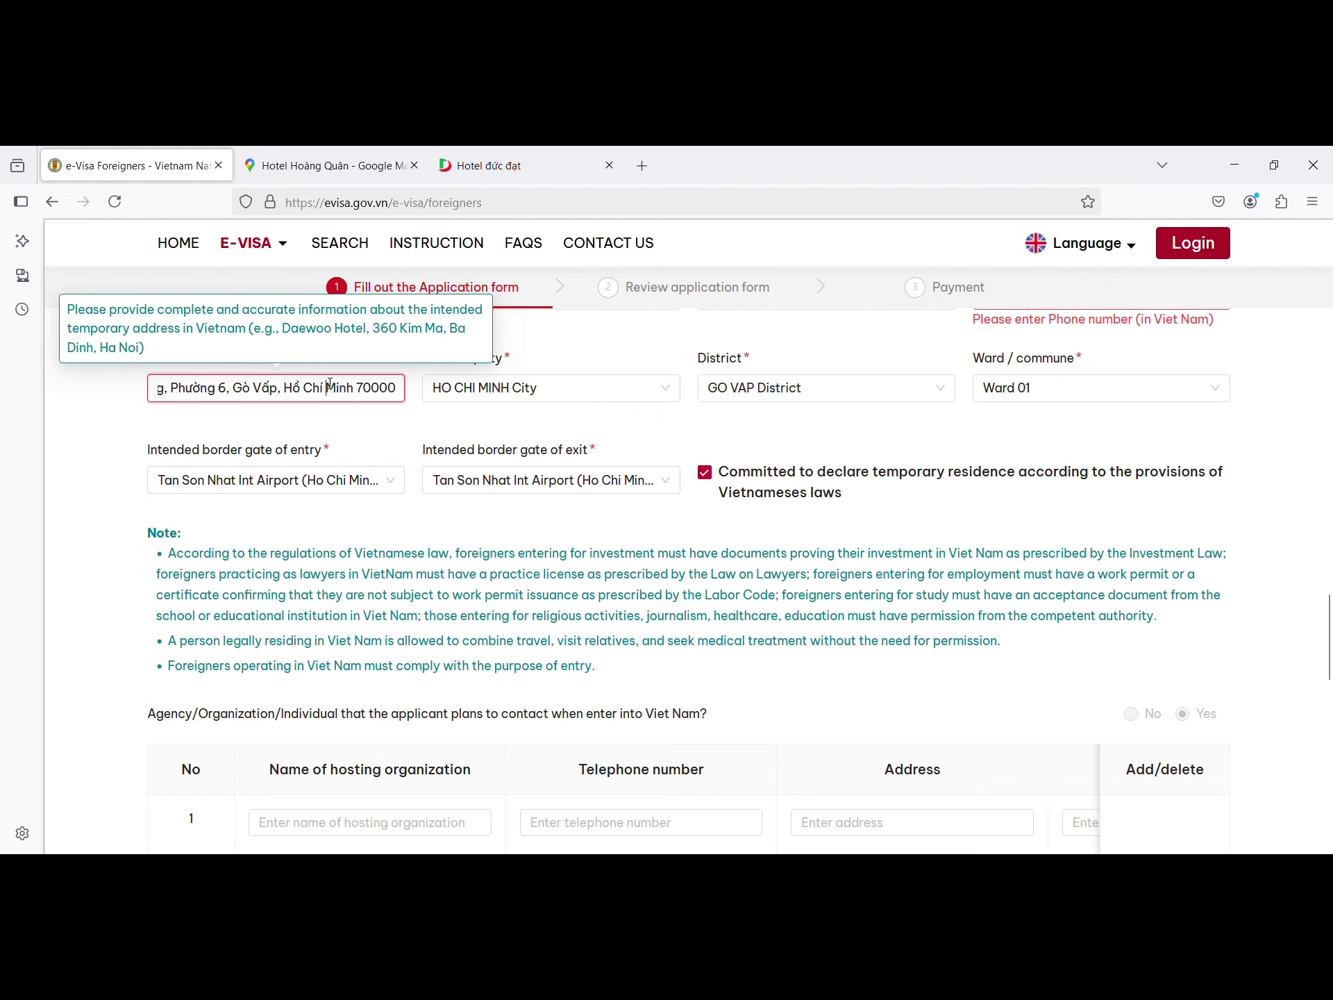
{"action": "key", "text": "ctrl+a"}
{"action": "key", "text": "ctrl+c"}
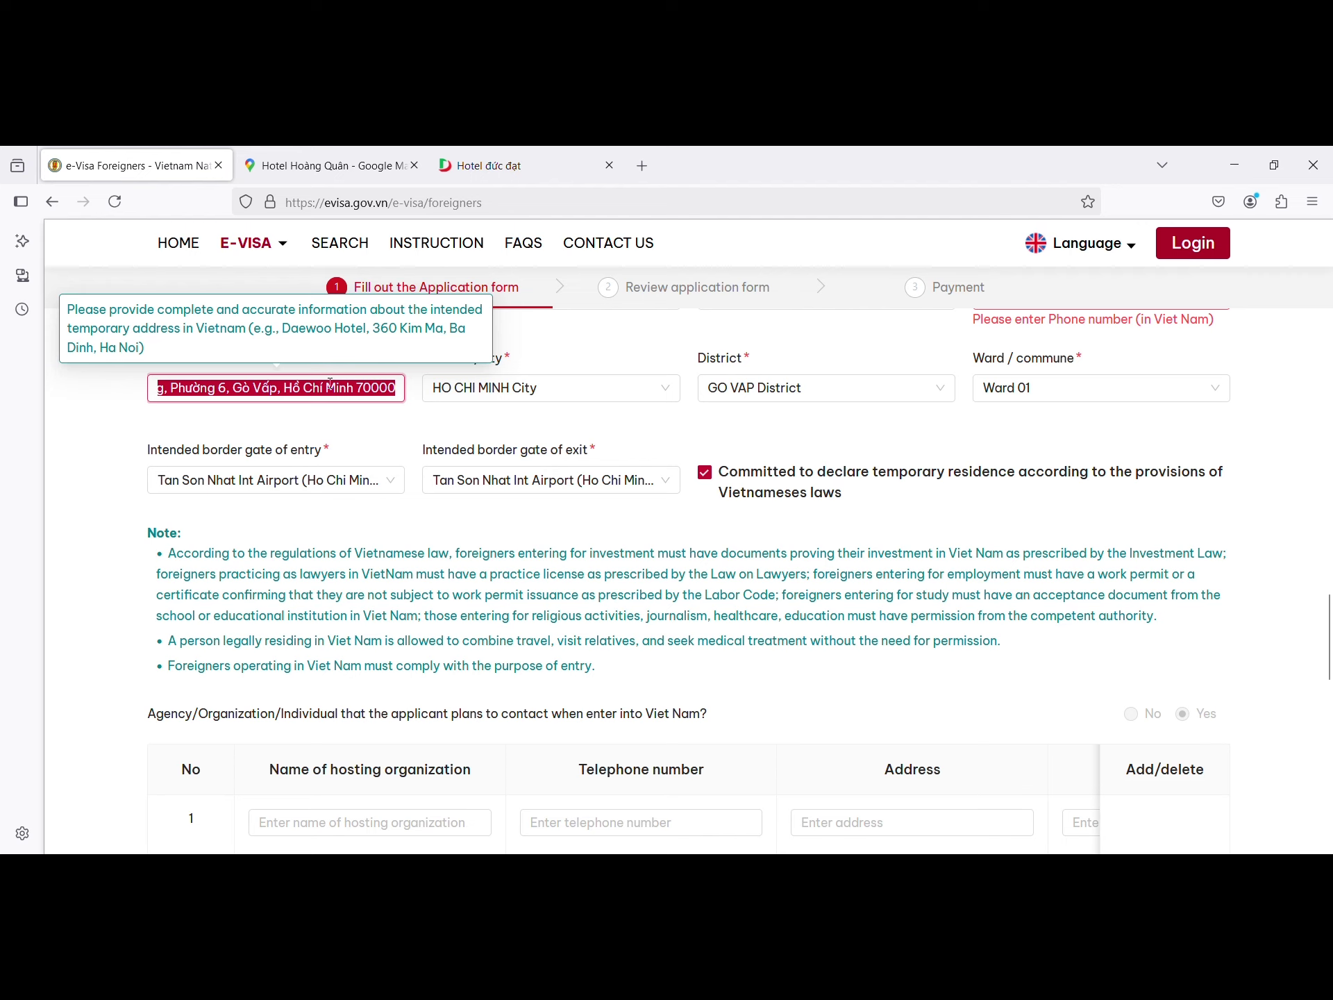
{"action": "left_click", "coordinate": [102, 487]}
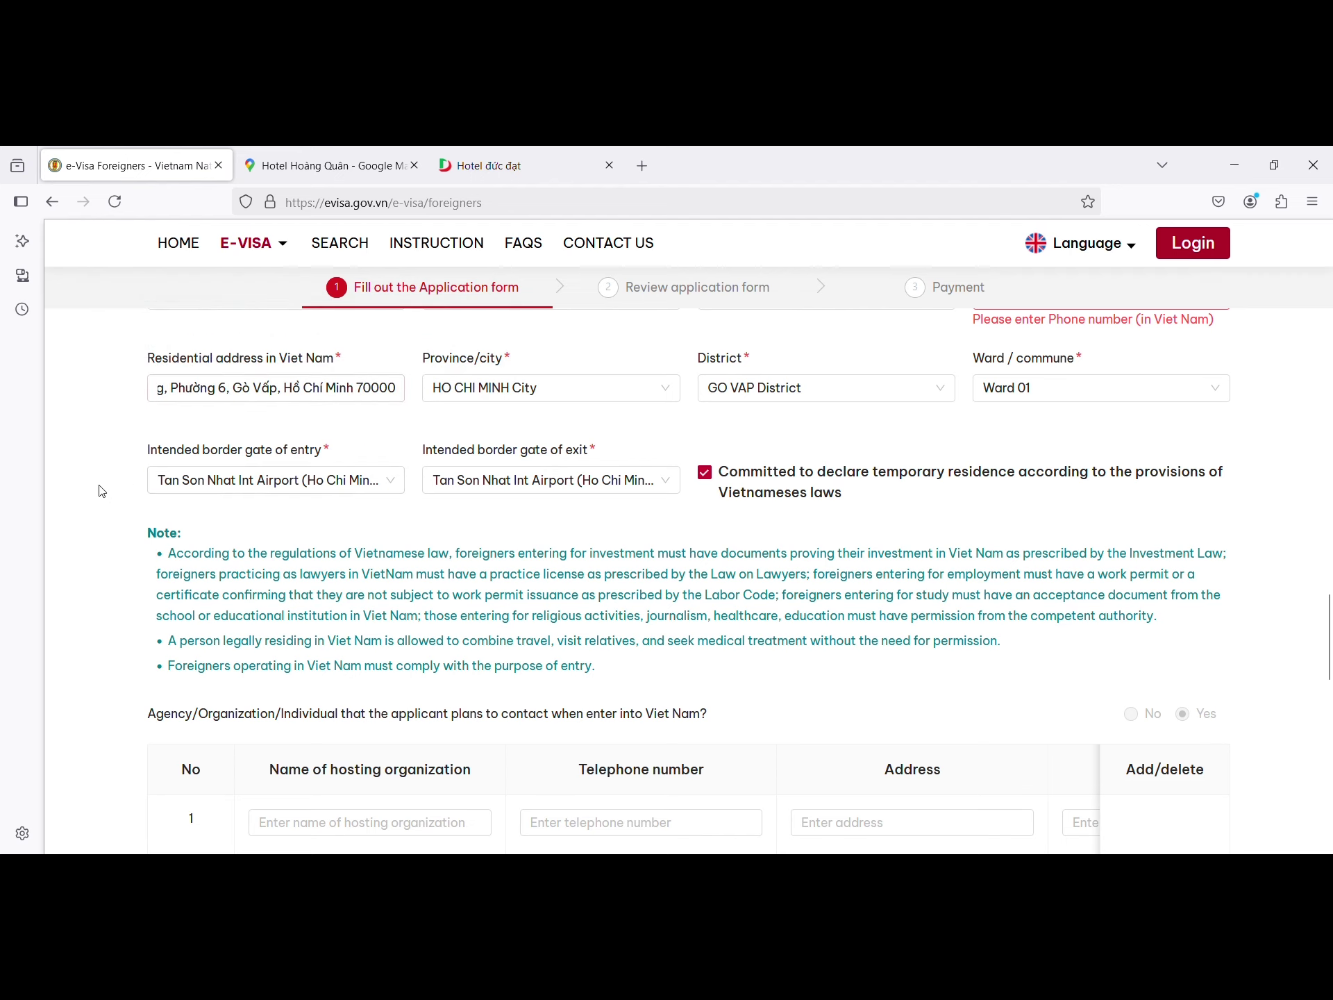
{"action": "left_click", "coordinate": [336, 826]}
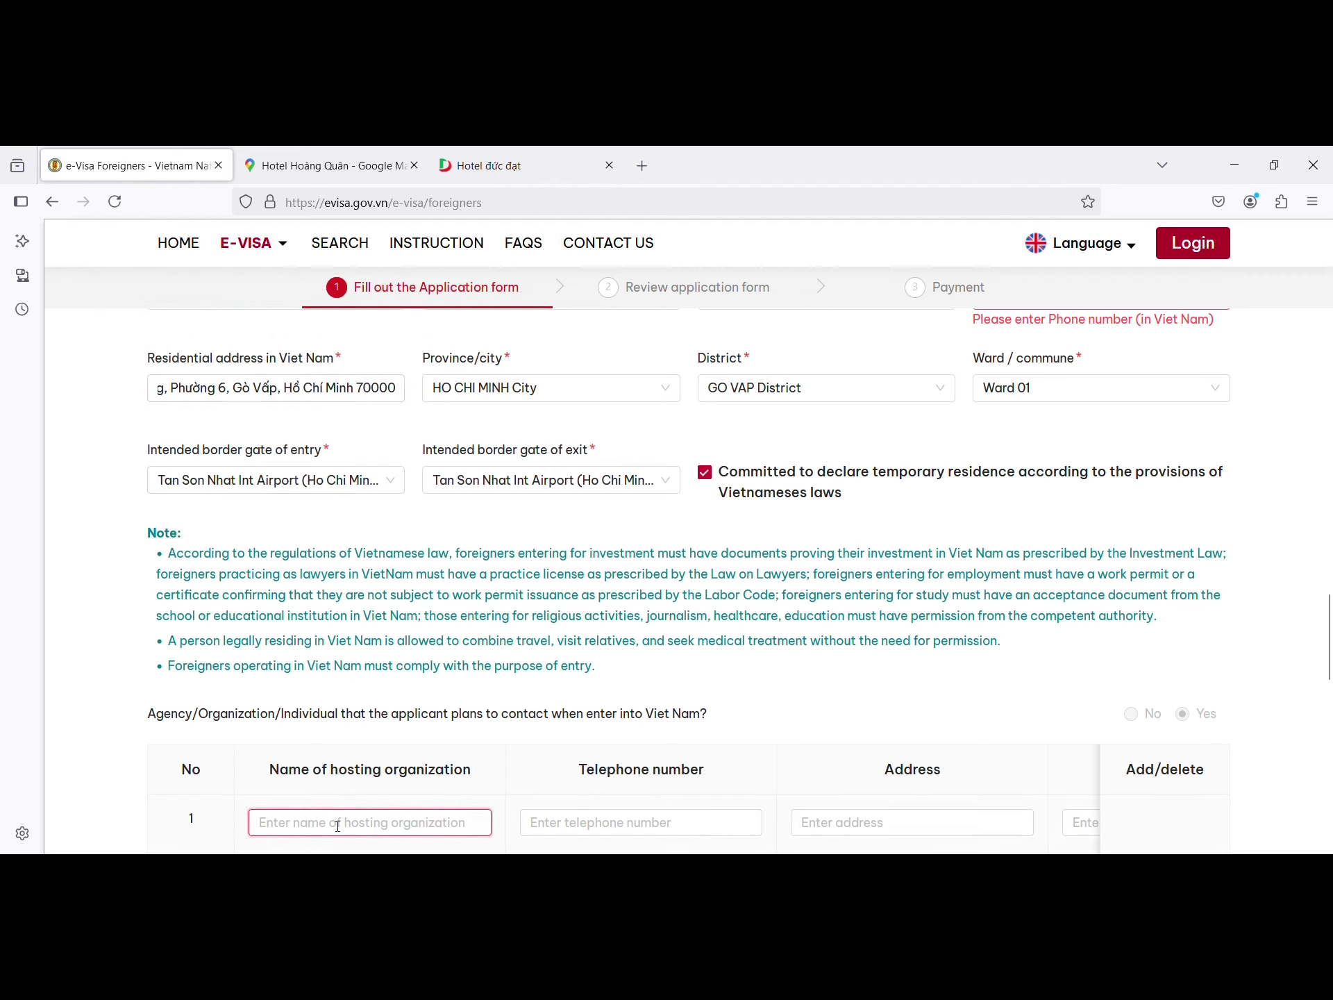
{"action": "key", "text": "ctrl+v"}
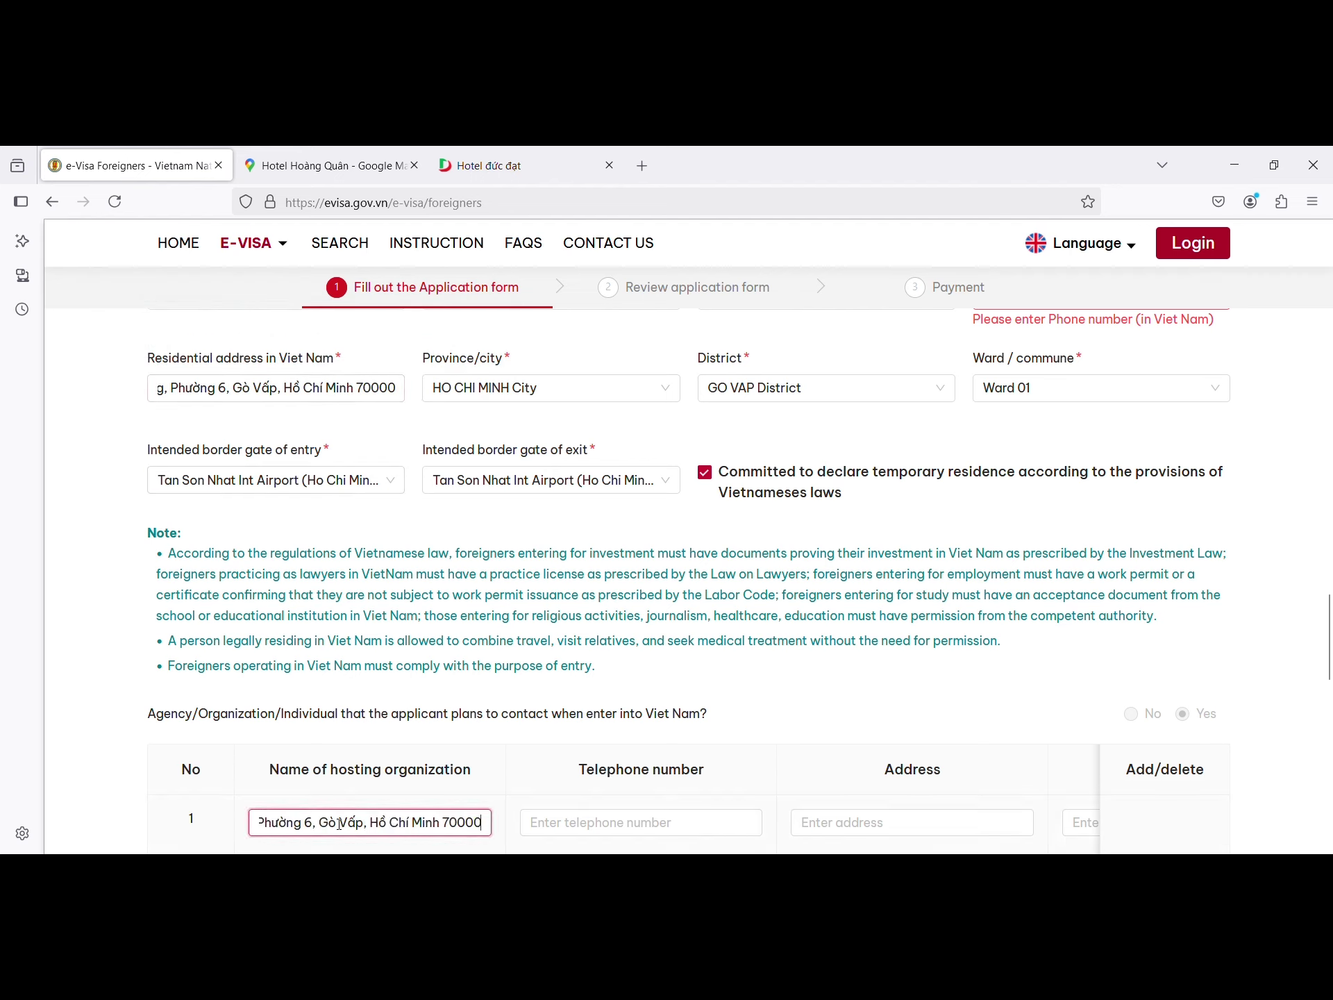
Step: Copy the hotel's phone number from its Google Maps page into Telephone number in the e-Visa form's hosting organization row
{"action": "left_click", "coordinate": [593, 826]}
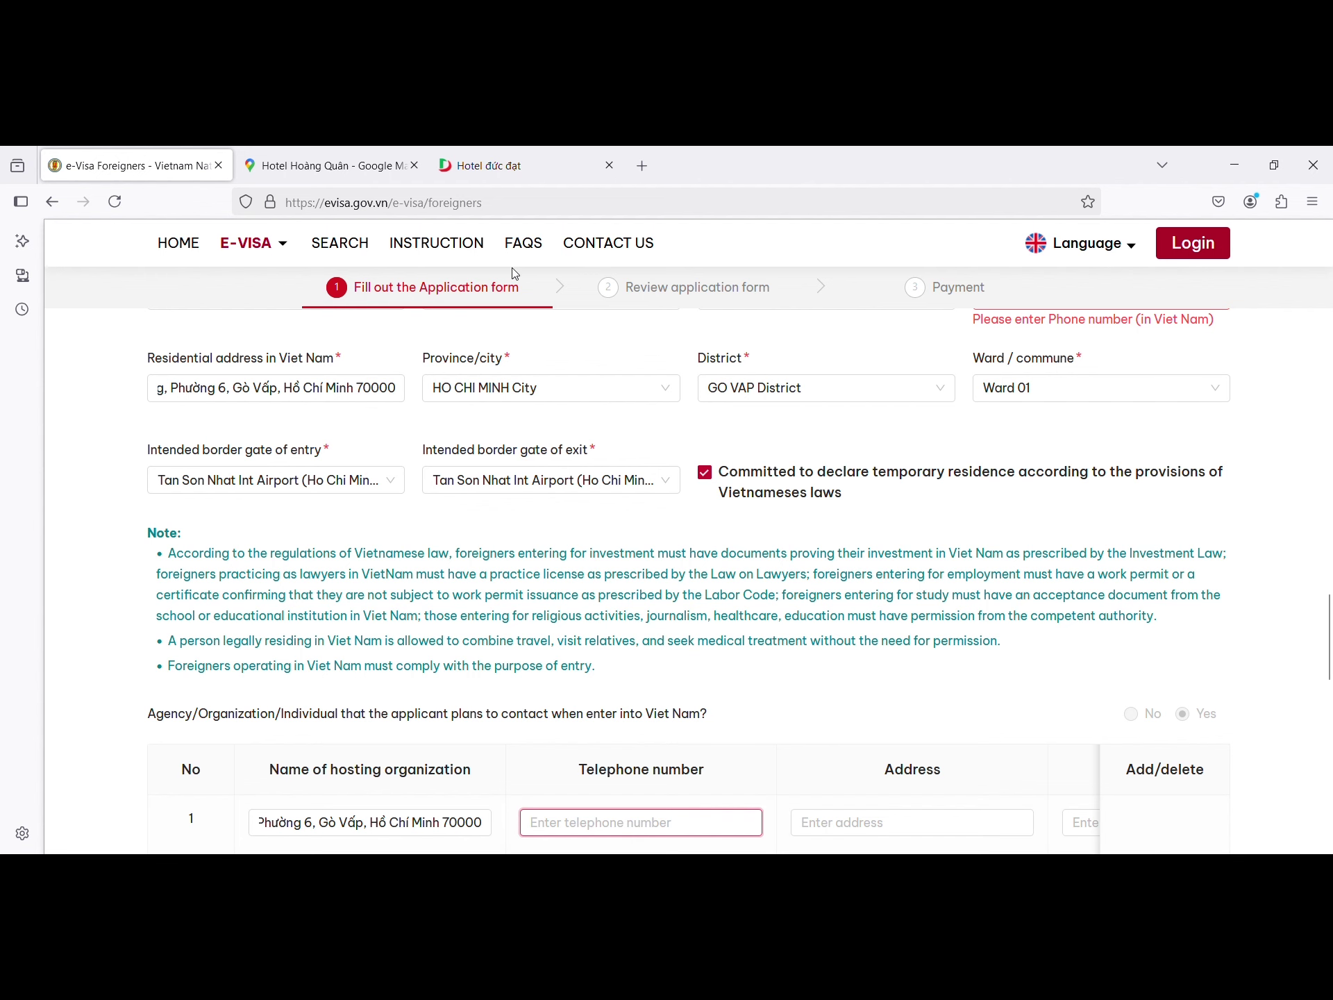
{"action": "left_click", "coordinate": [375, 166]}
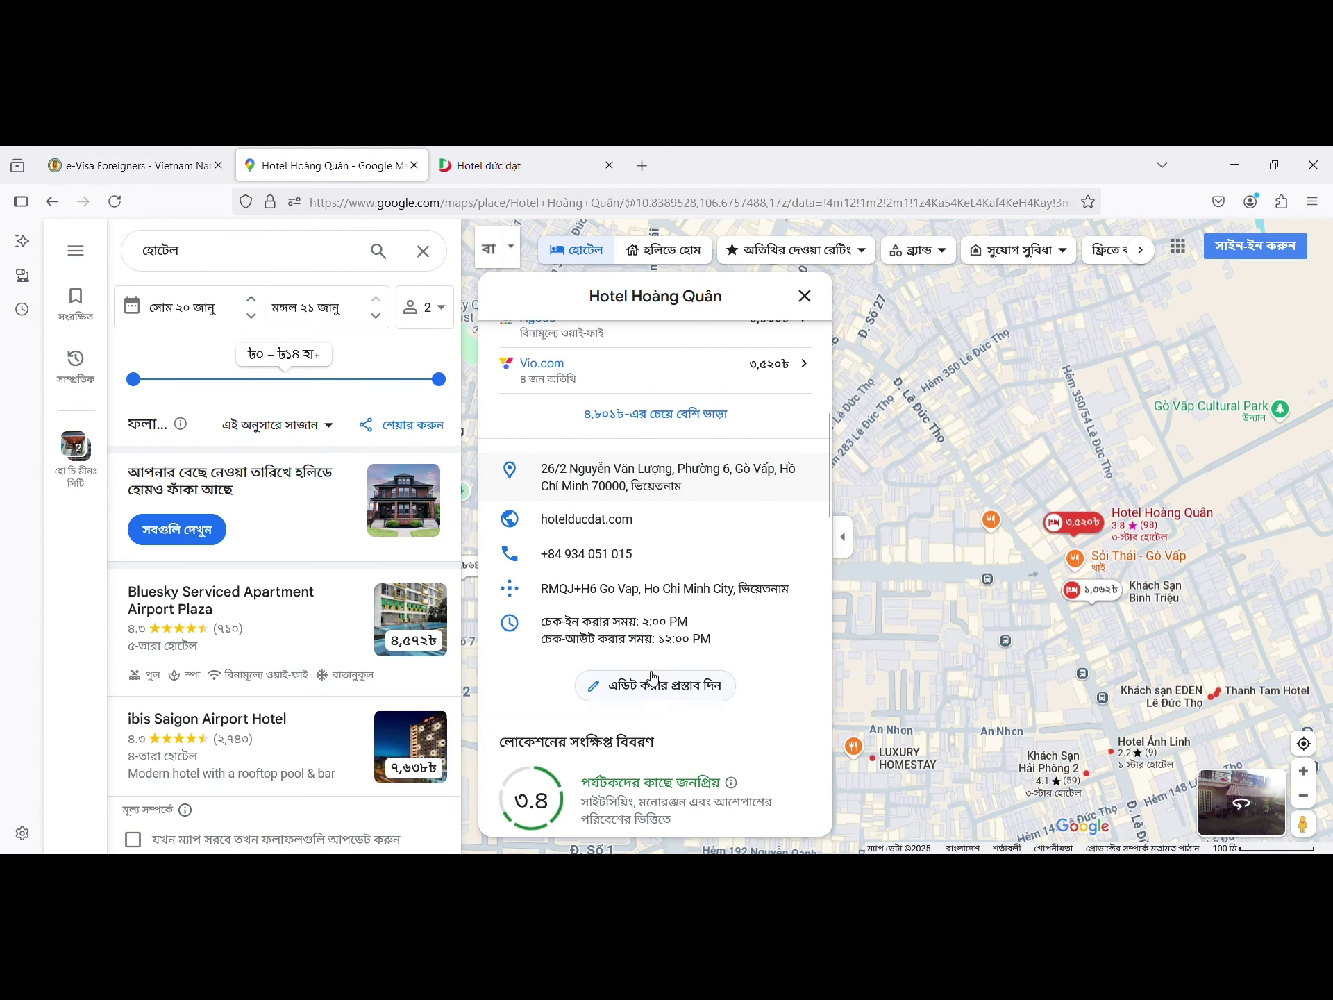
{"action": "left_click", "coordinate": [800, 553]}
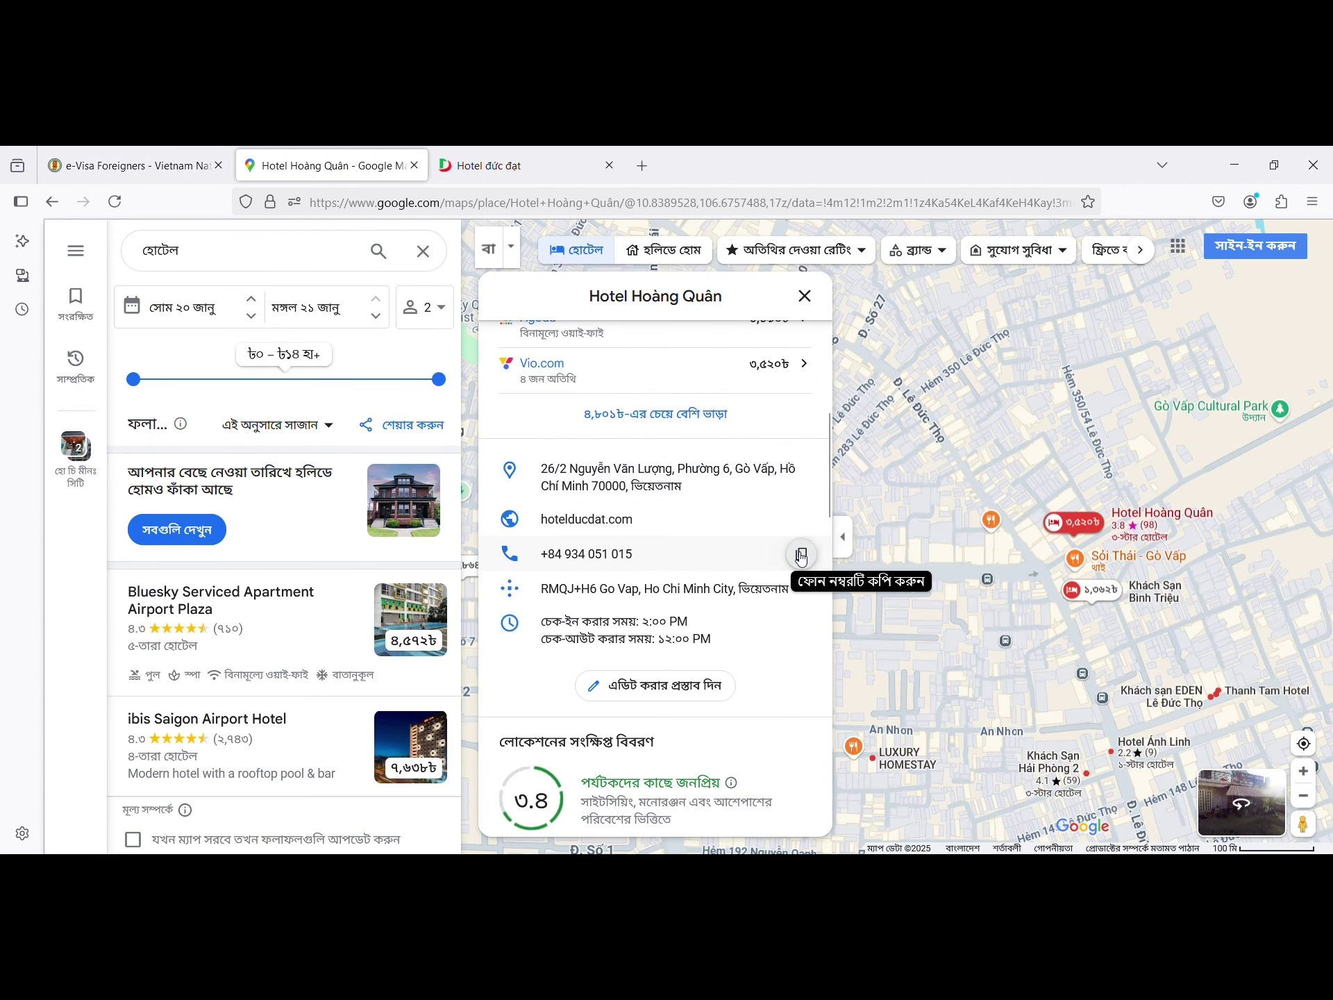
{"action": "left_click", "coordinate": [167, 171]}
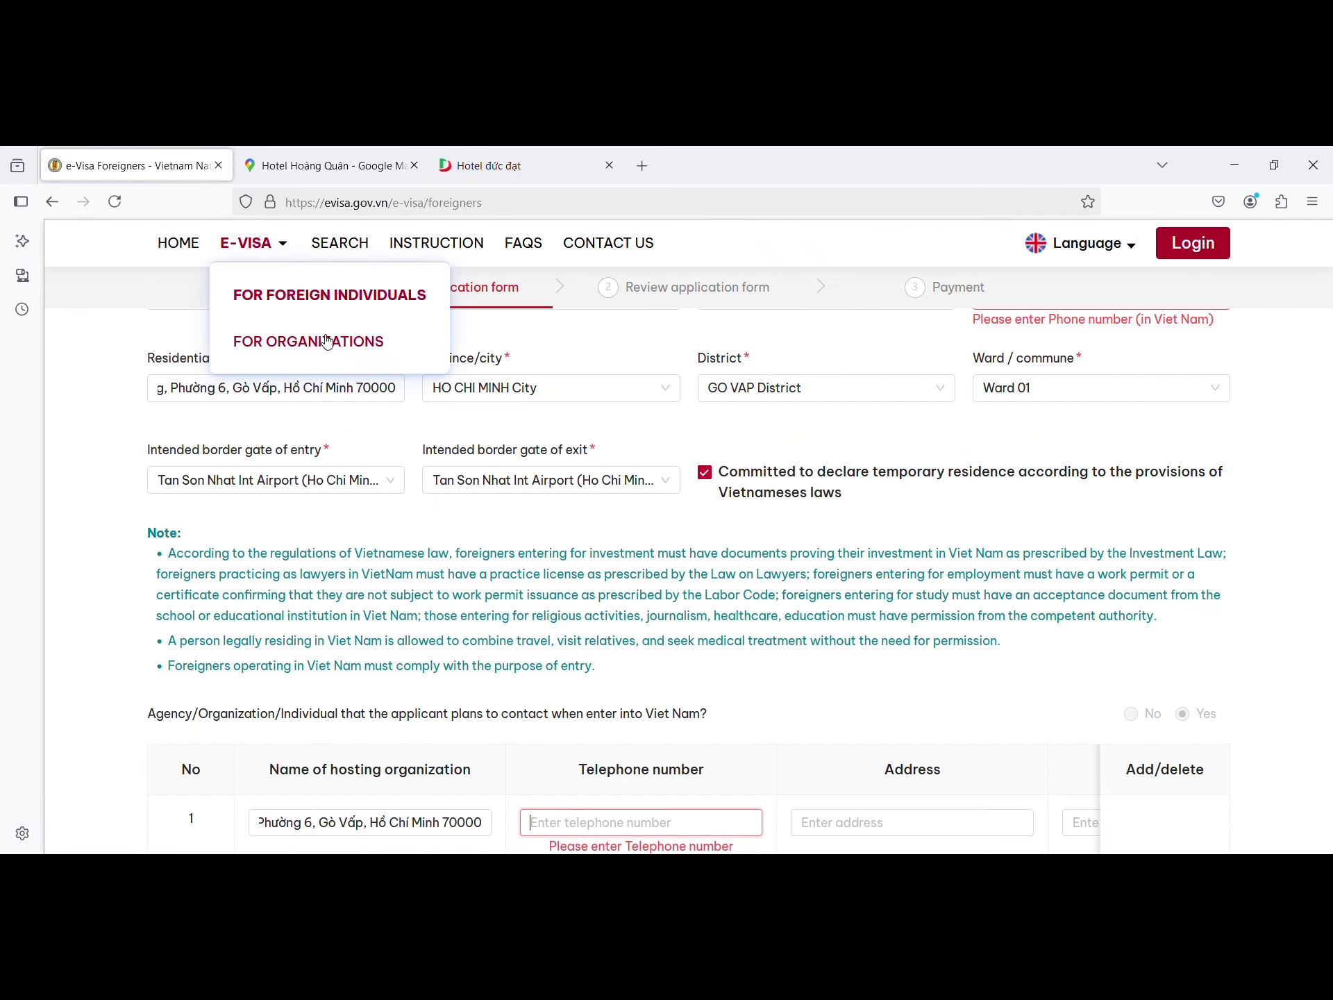
{"action": "left_click", "coordinate": [606, 822]}
{"action": "key", "text": "ctrl+v"}
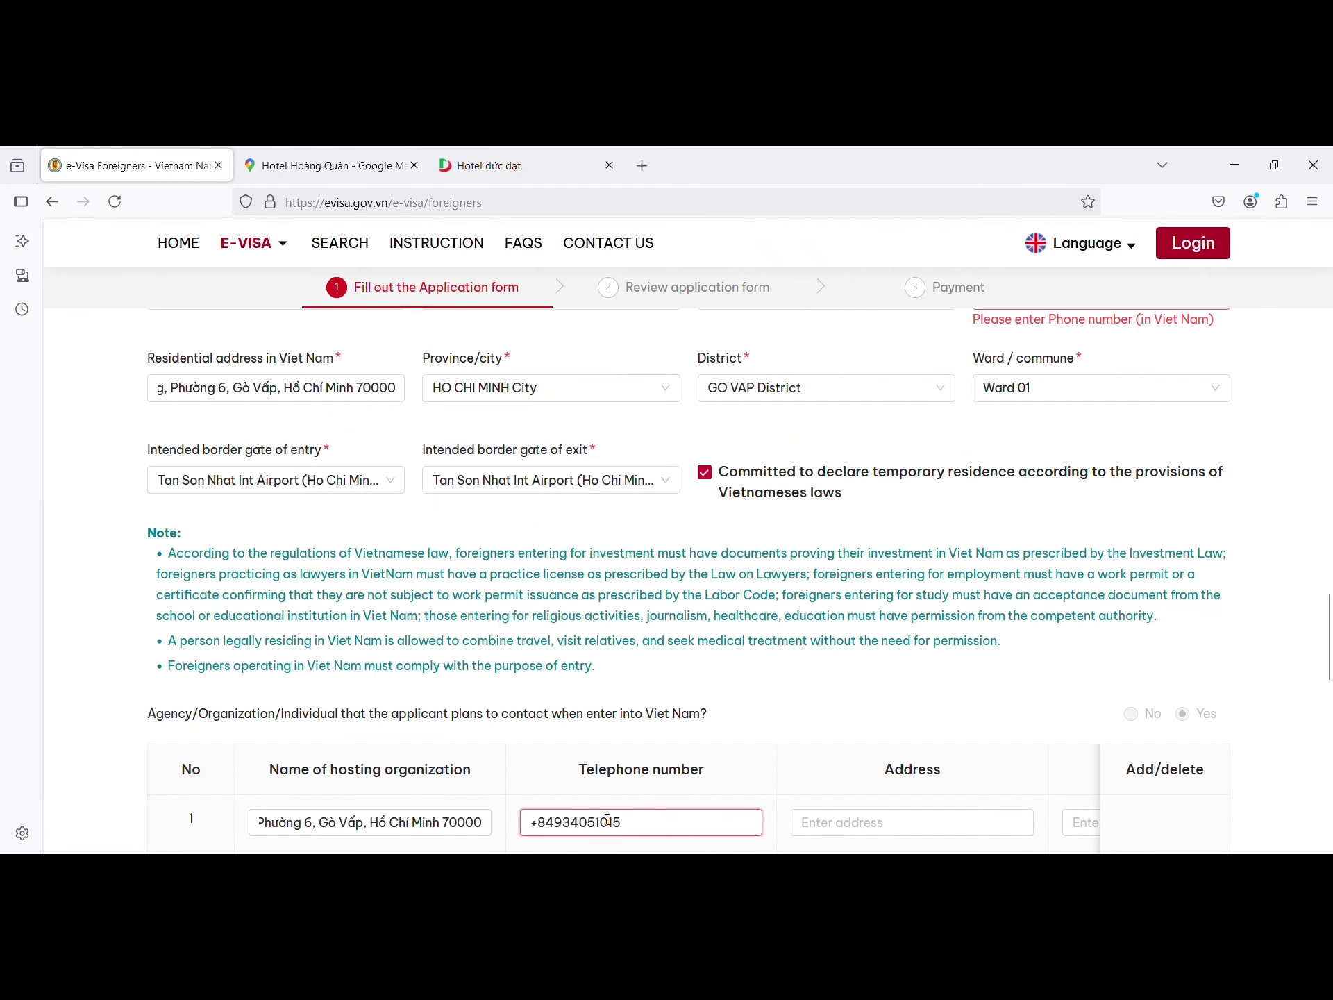
Step: Move the hotel address from Name of hosting organization to the Address field of the same row
{"action": "left_click", "coordinate": [858, 825]}
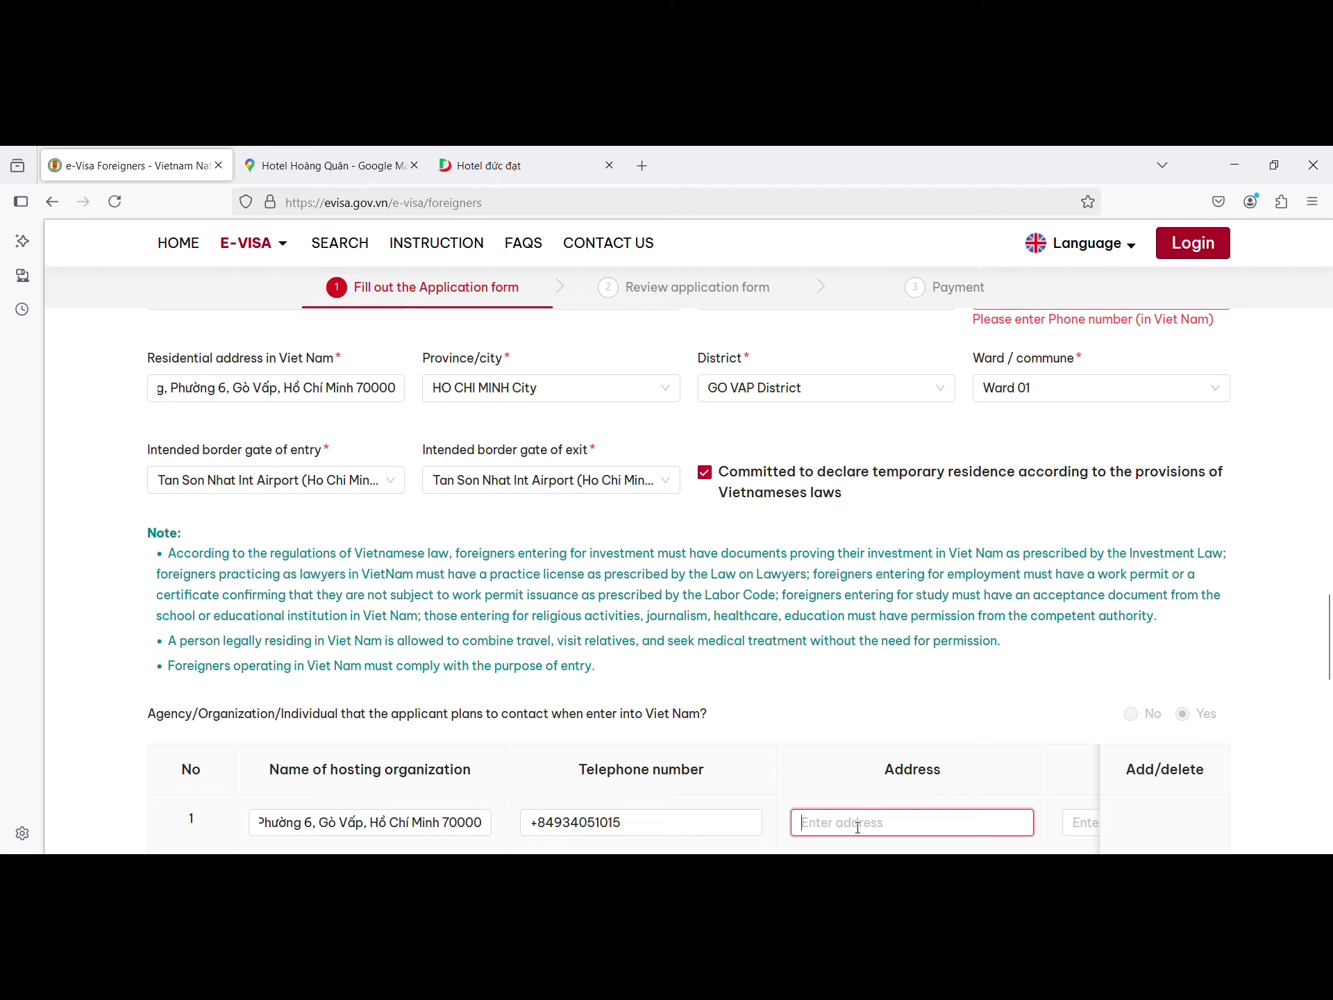
{"action": "left_click", "coordinate": [389, 821]}
{"action": "key", "text": "ctrl+a"}
{"action": "key", "text": "BackSpace"}
{"action": "left_click", "coordinate": [867, 823]}
{"action": "key", "text": "ctrl+v"}
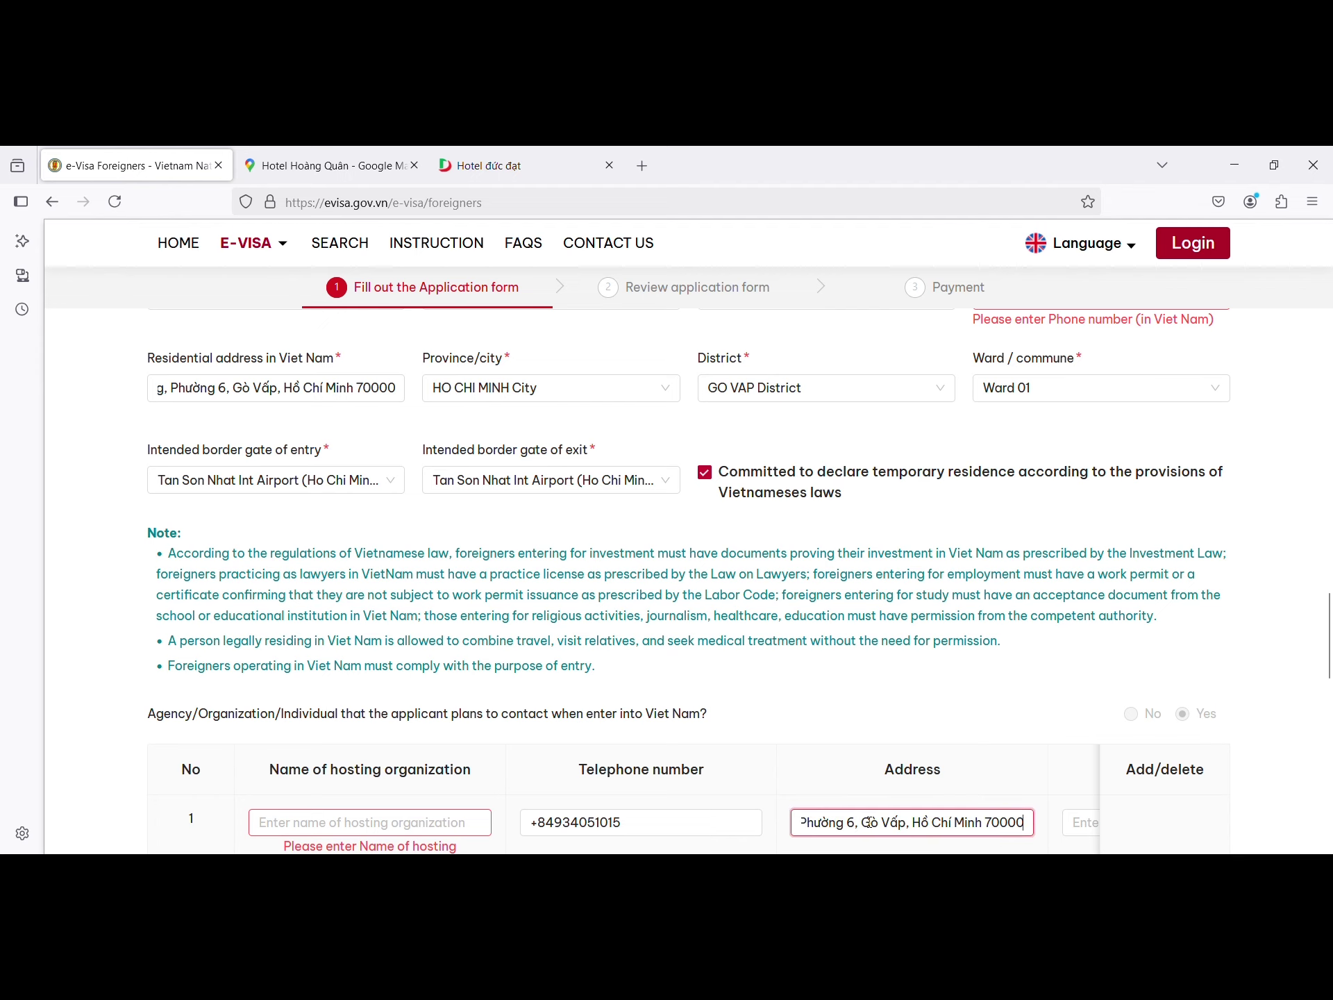
{"action": "left_click", "coordinate": [804, 721]}
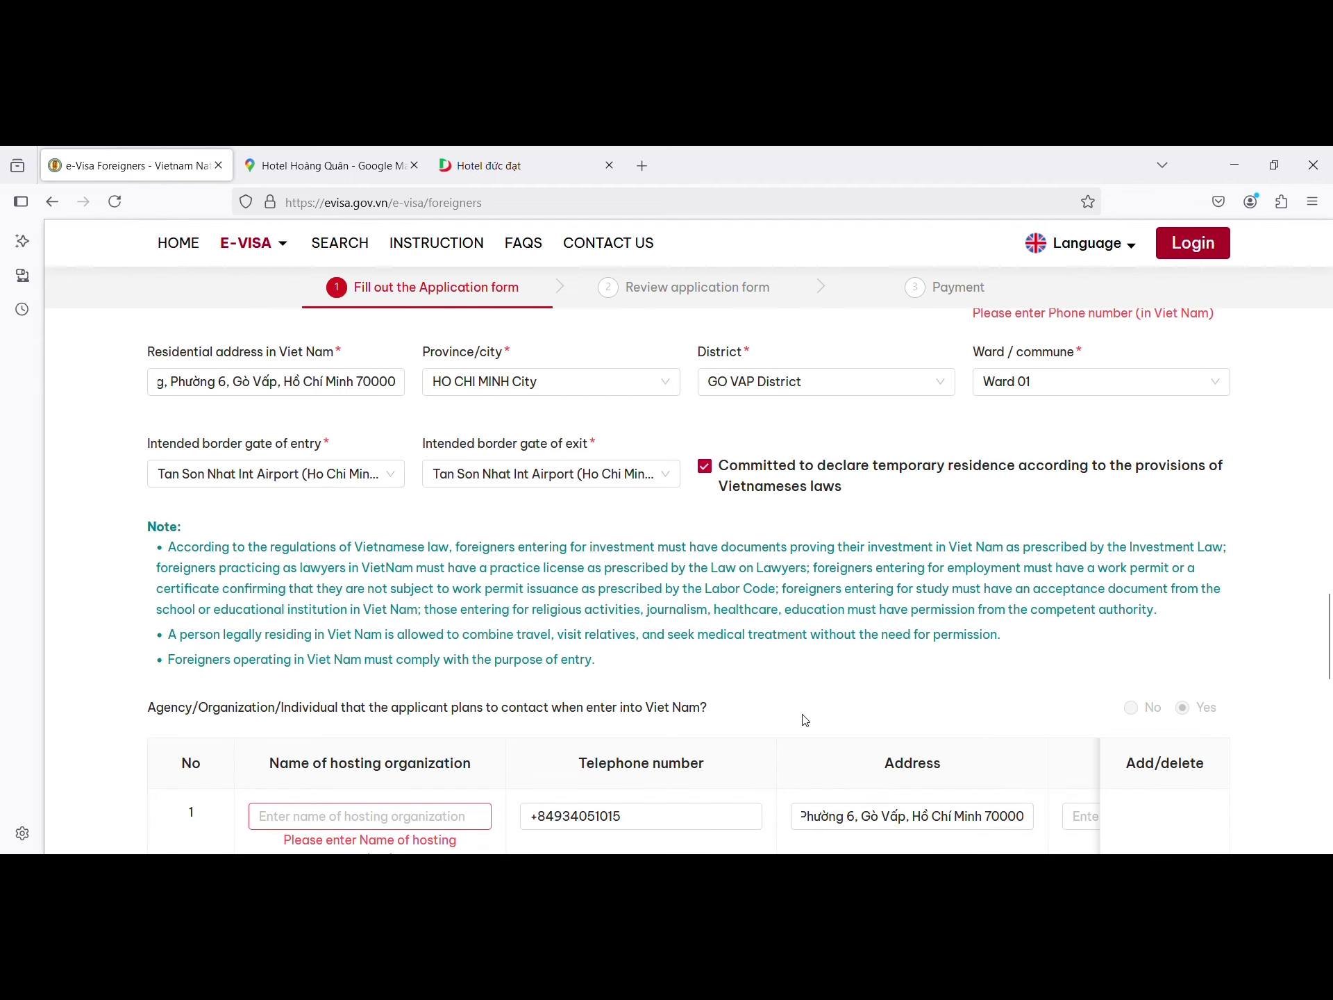
Step: Copy the hotel name Hotel Hoàng Quân from its Google Maps page into Name of hosting organization in the e-Visa form's contact table
{"action": "scroll", "coordinate": [807, 724], "scroll_direction": "down", "scroll_amount": 2}
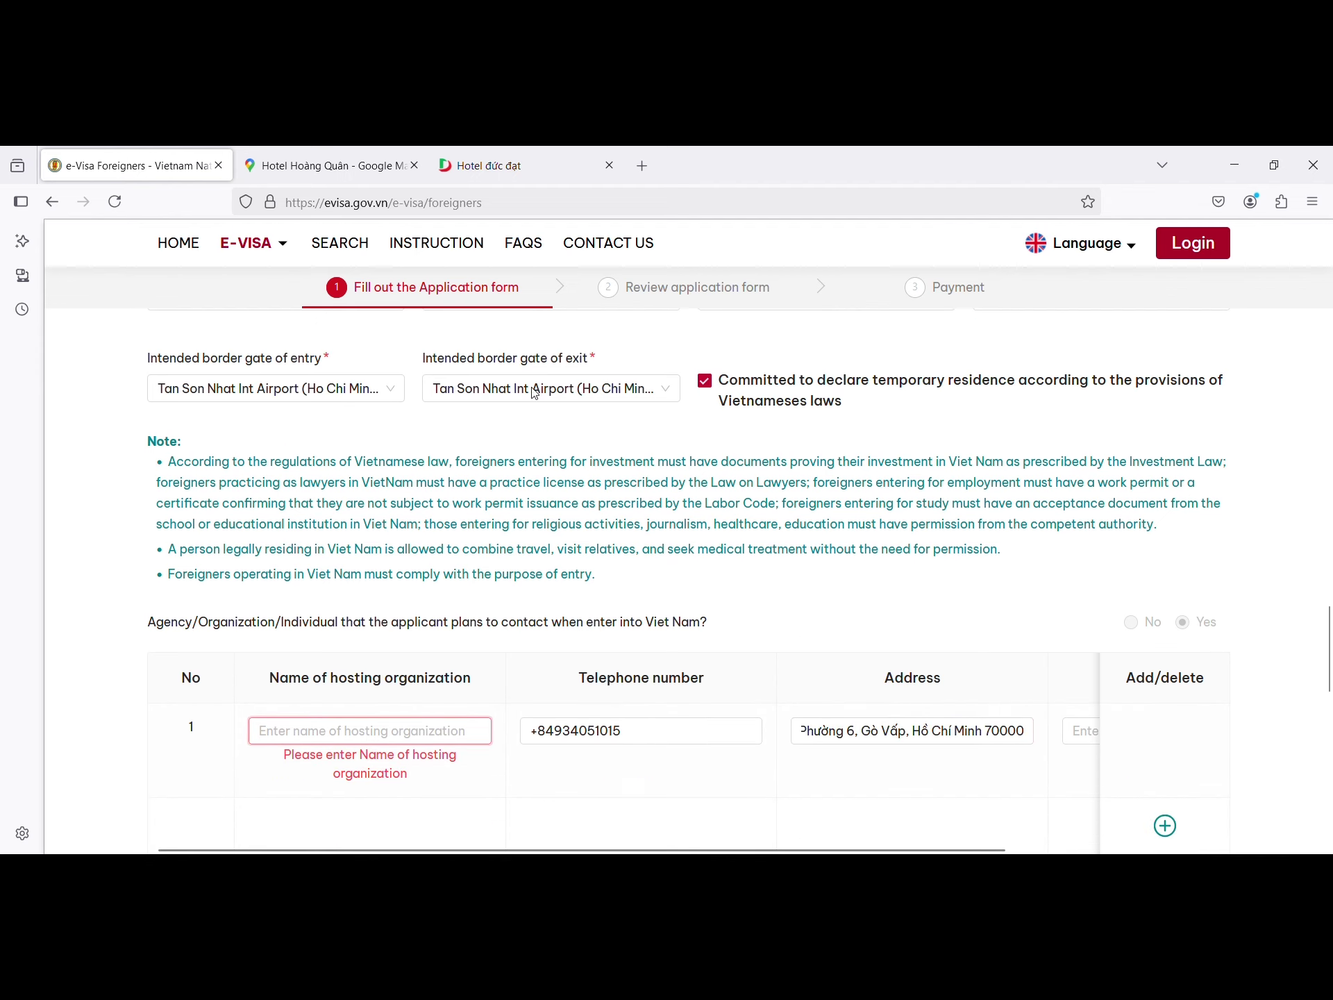
{"action": "left_click", "coordinate": [347, 174]}
{"action": "scroll", "coordinate": [798, 576], "scroll_direction": "up", "scroll_amount": 4}
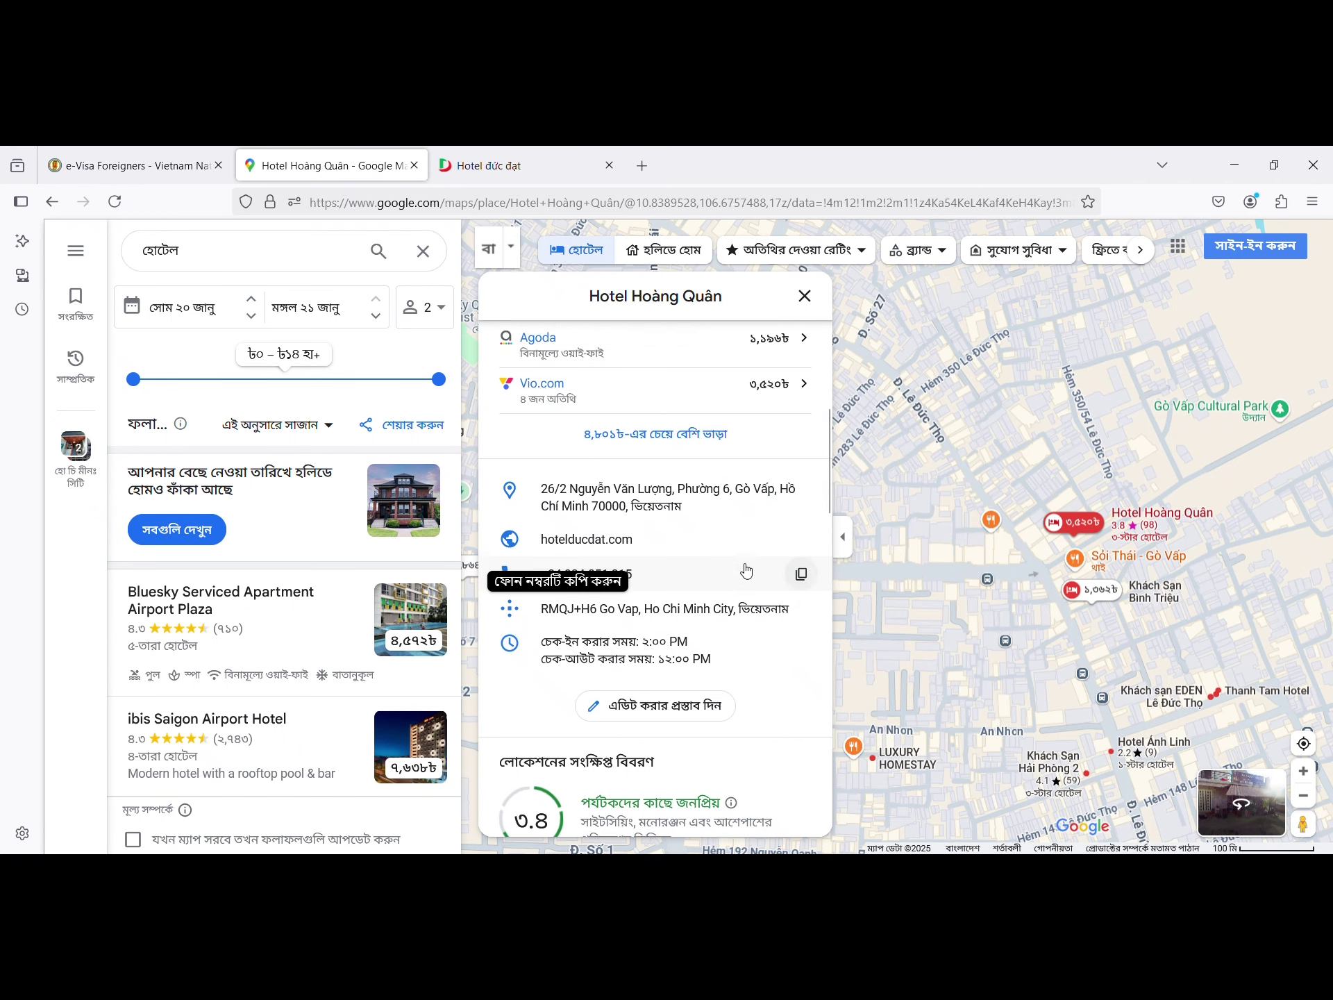
{"action": "left_click_drag", "start_coordinate": [598, 296], "coordinate": [725, 298]}
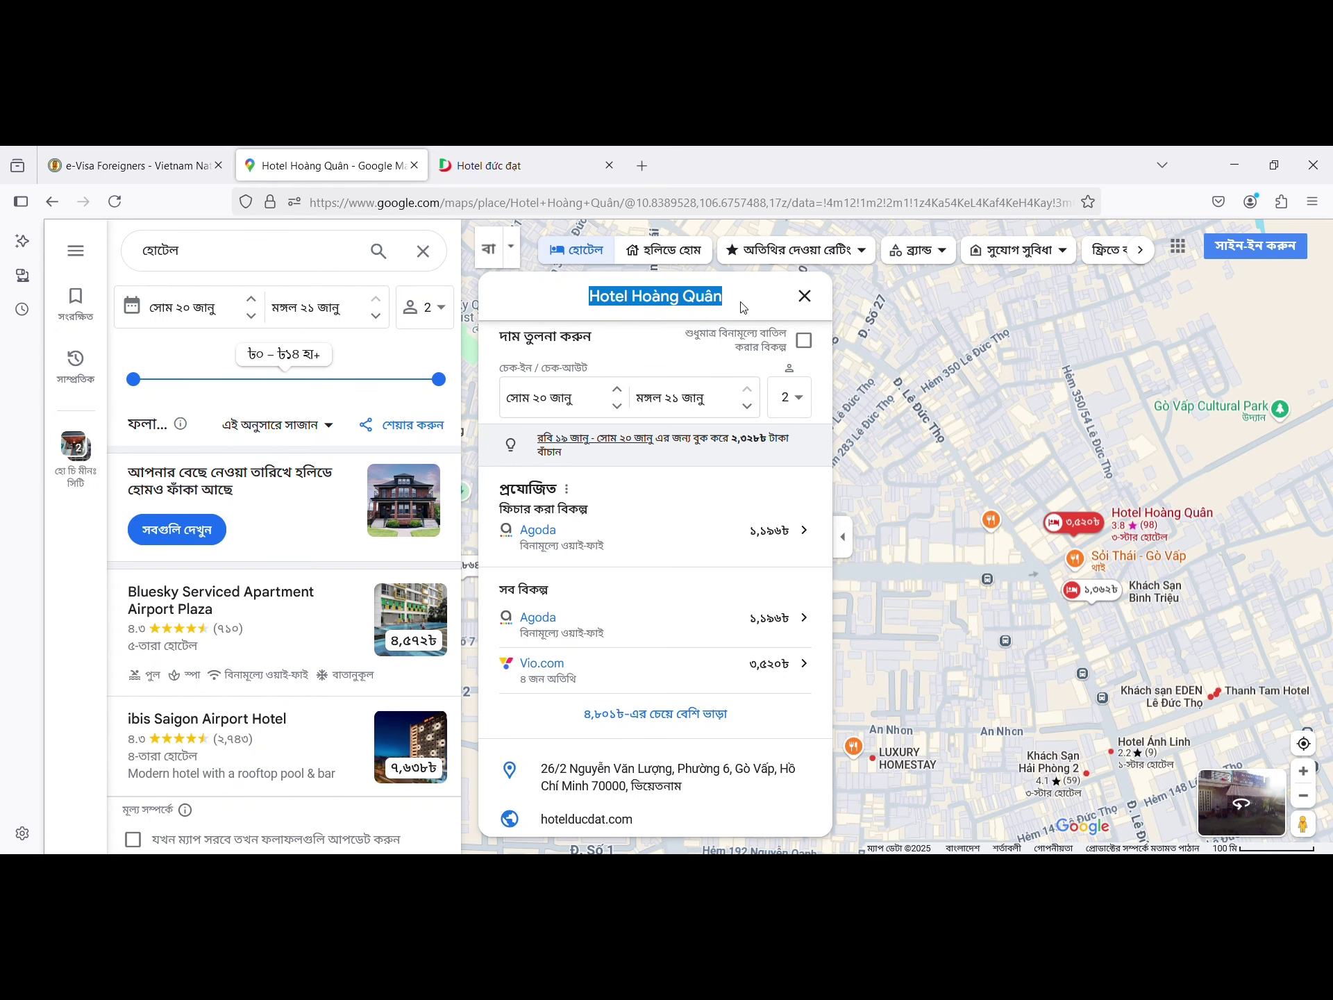
{"action": "left_click", "coordinate": [132, 165]}
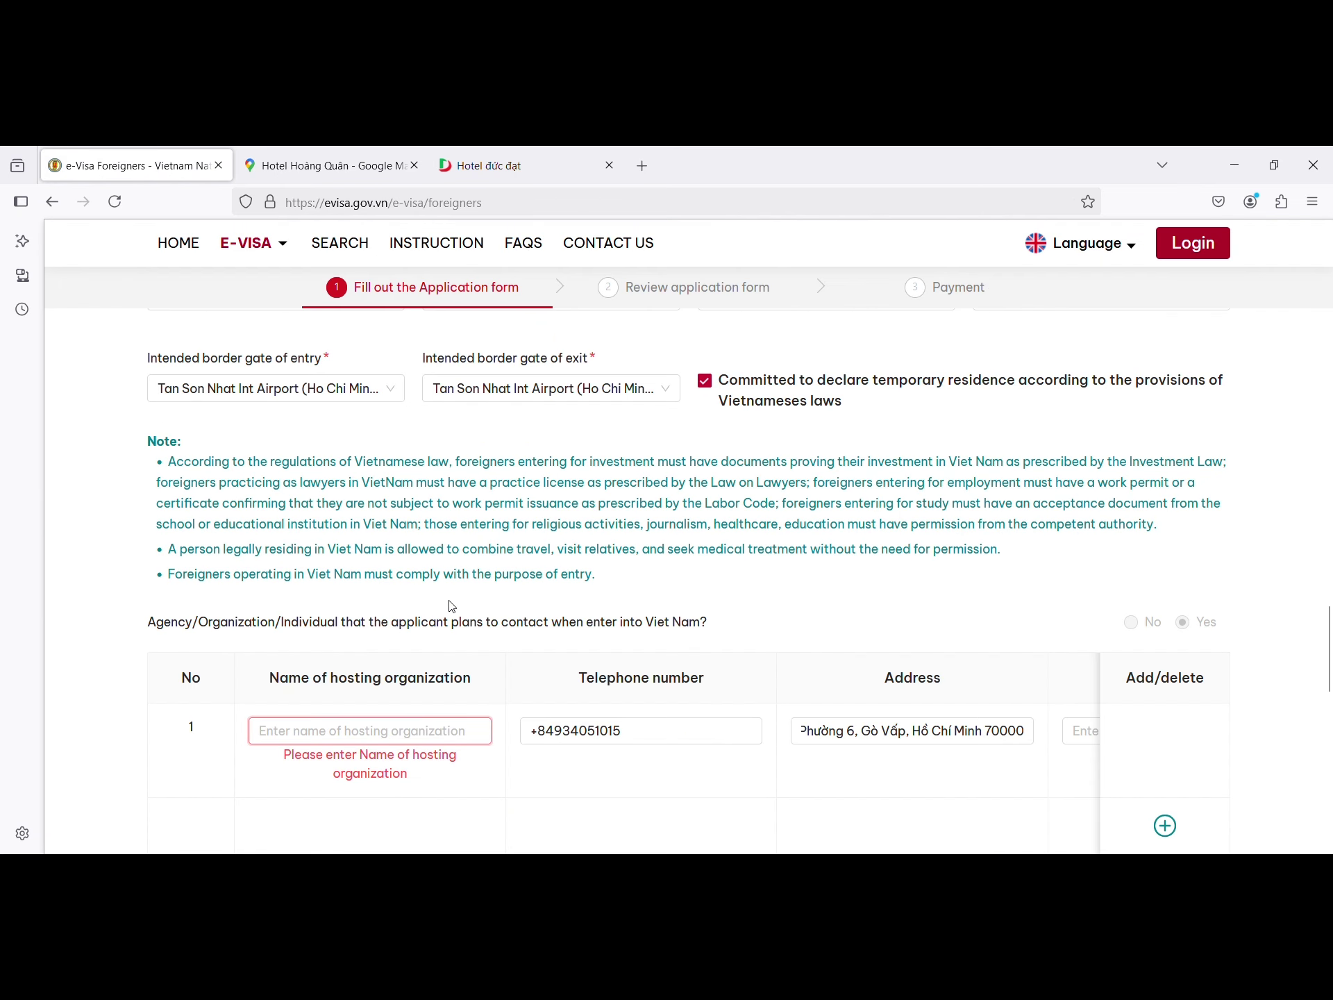
{"action": "key", "text": "ctrl+v"}
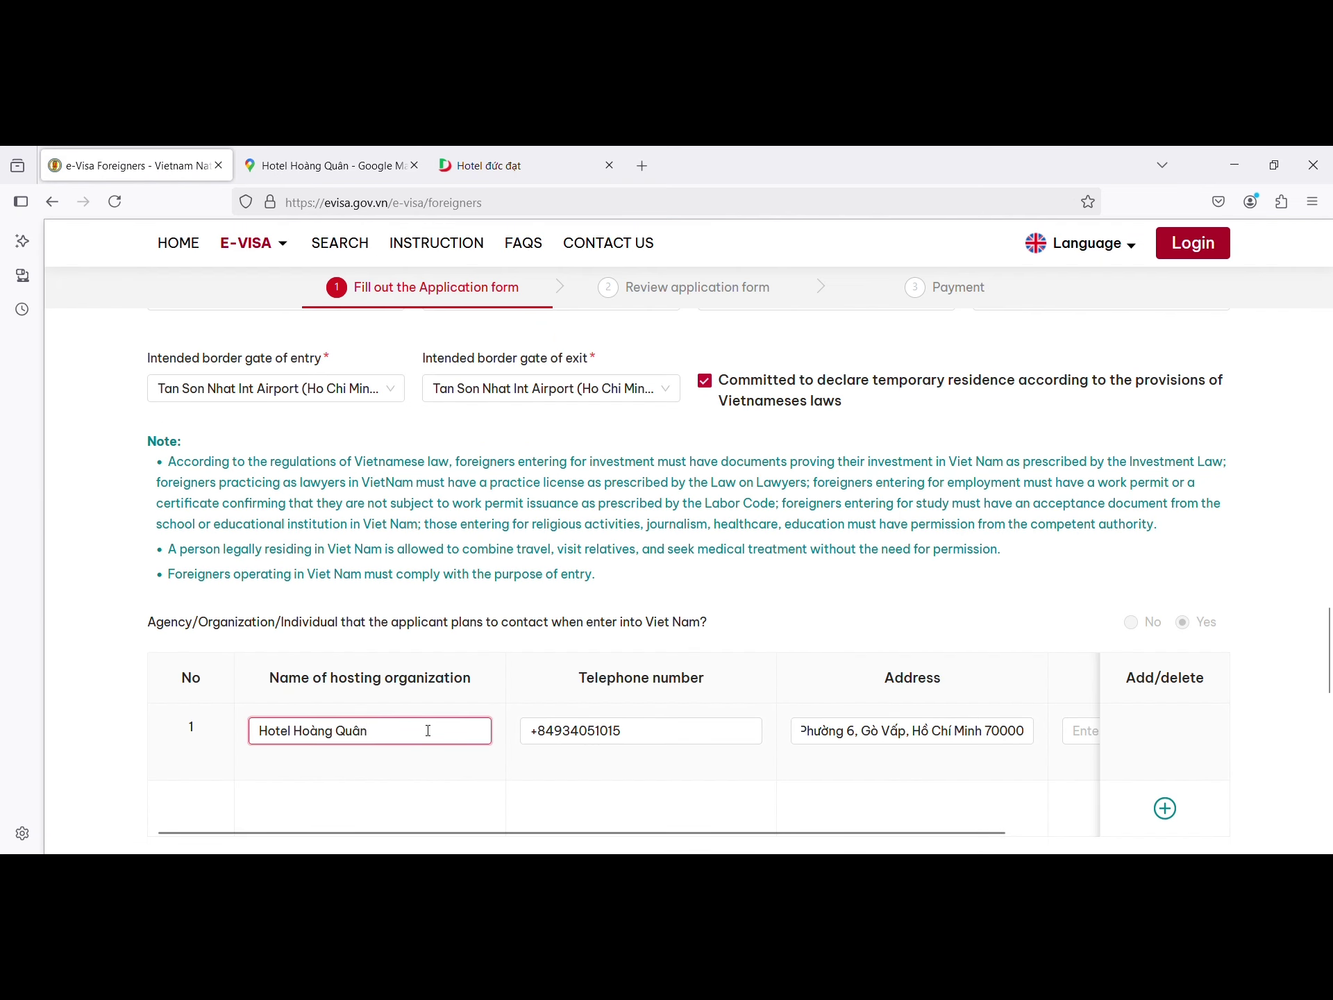
{"action": "left_click", "coordinate": [235, 696]}
Step: Try Yes for the question about having been to Viet Nam in the last 01 year, and set the answer back to No
{"action": "scroll", "coordinate": [902, 693], "scroll_direction": "down", "scroll_amount": 3}
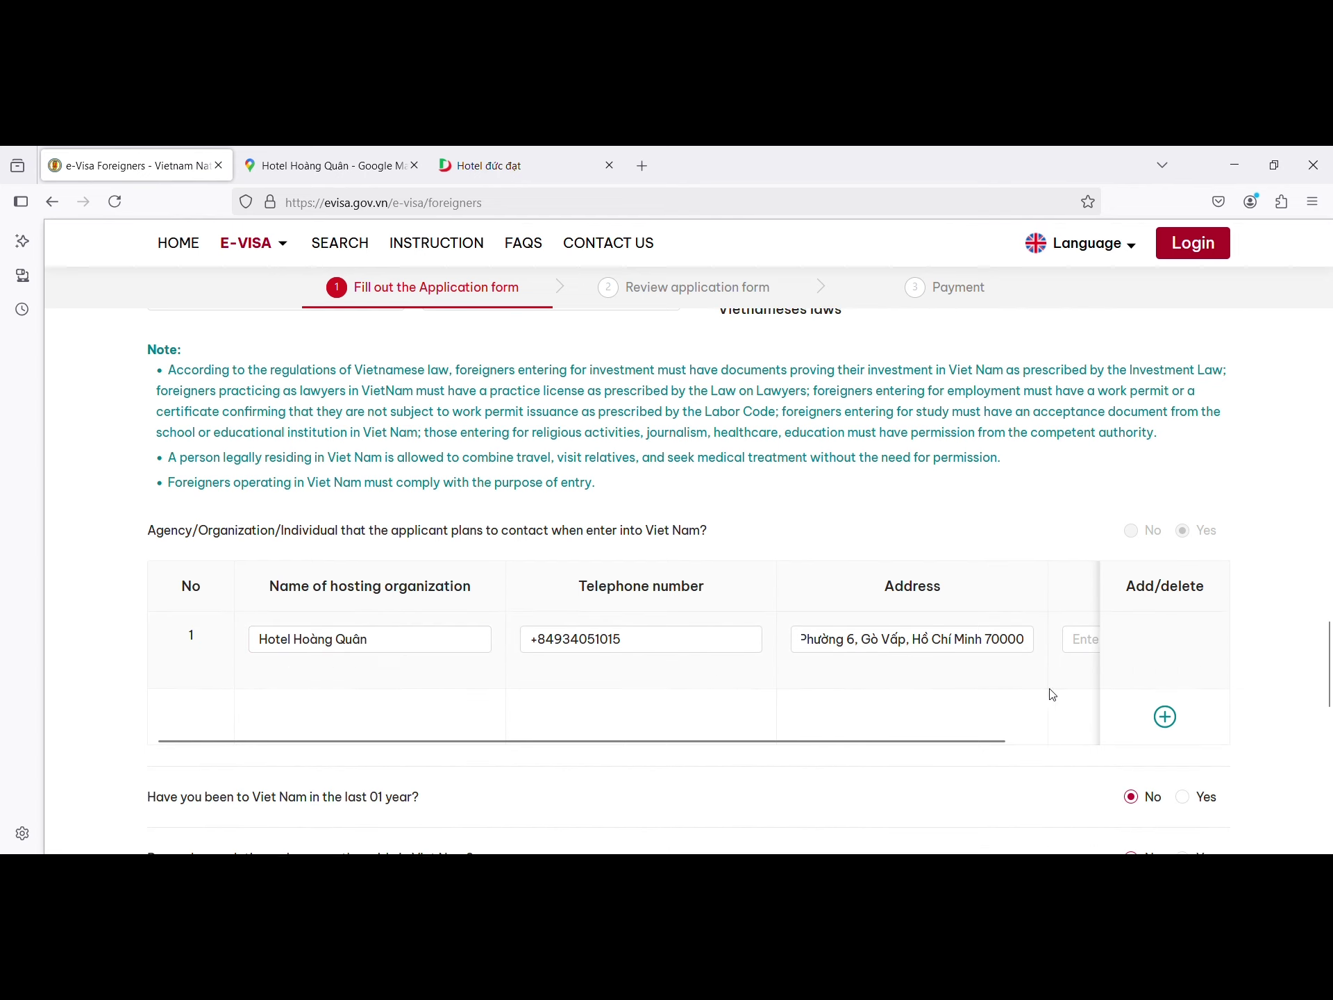
{"action": "scroll", "coordinate": [1144, 689], "scroll_direction": "down", "scroll_amount": 3}
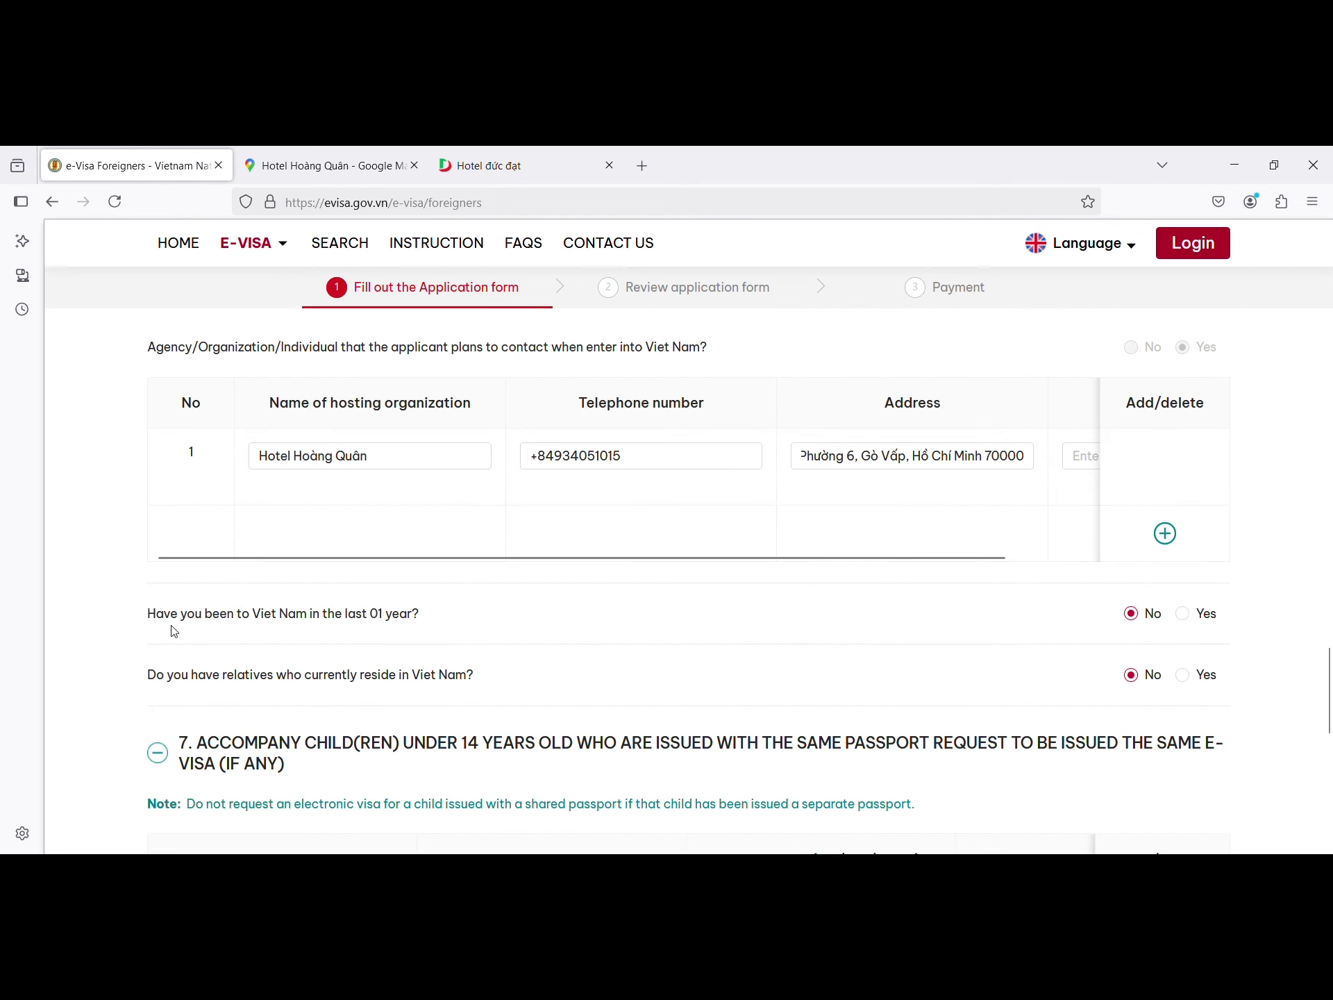
{"action": "scroll", "coordinate": [1071, 625], "scroll_direction": "down", "scroll_amount": 2}
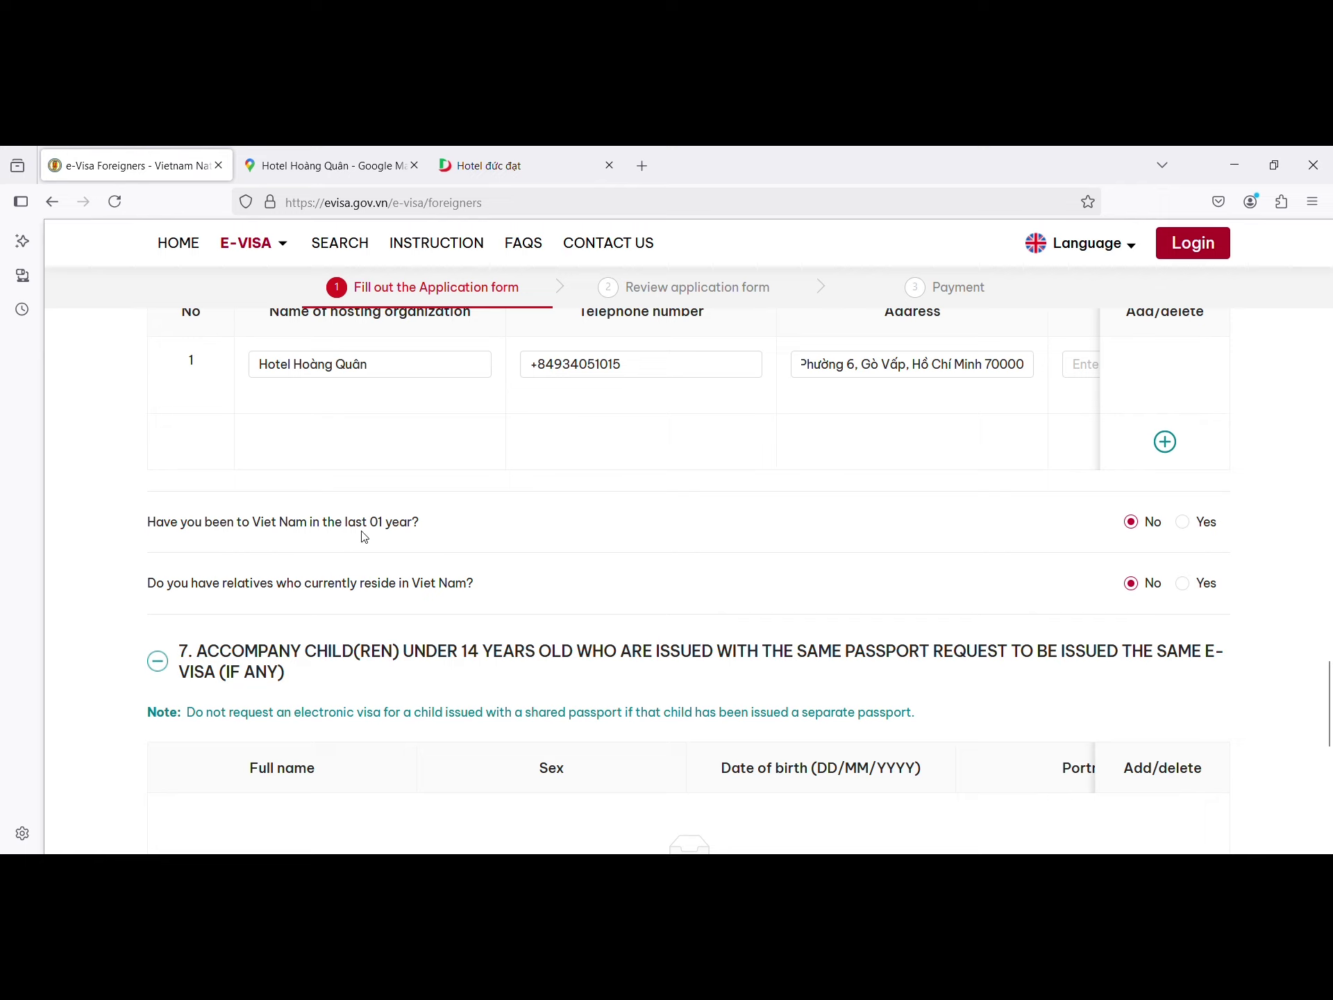
{"action": "left_click", "coordinate": [1207, 529]}
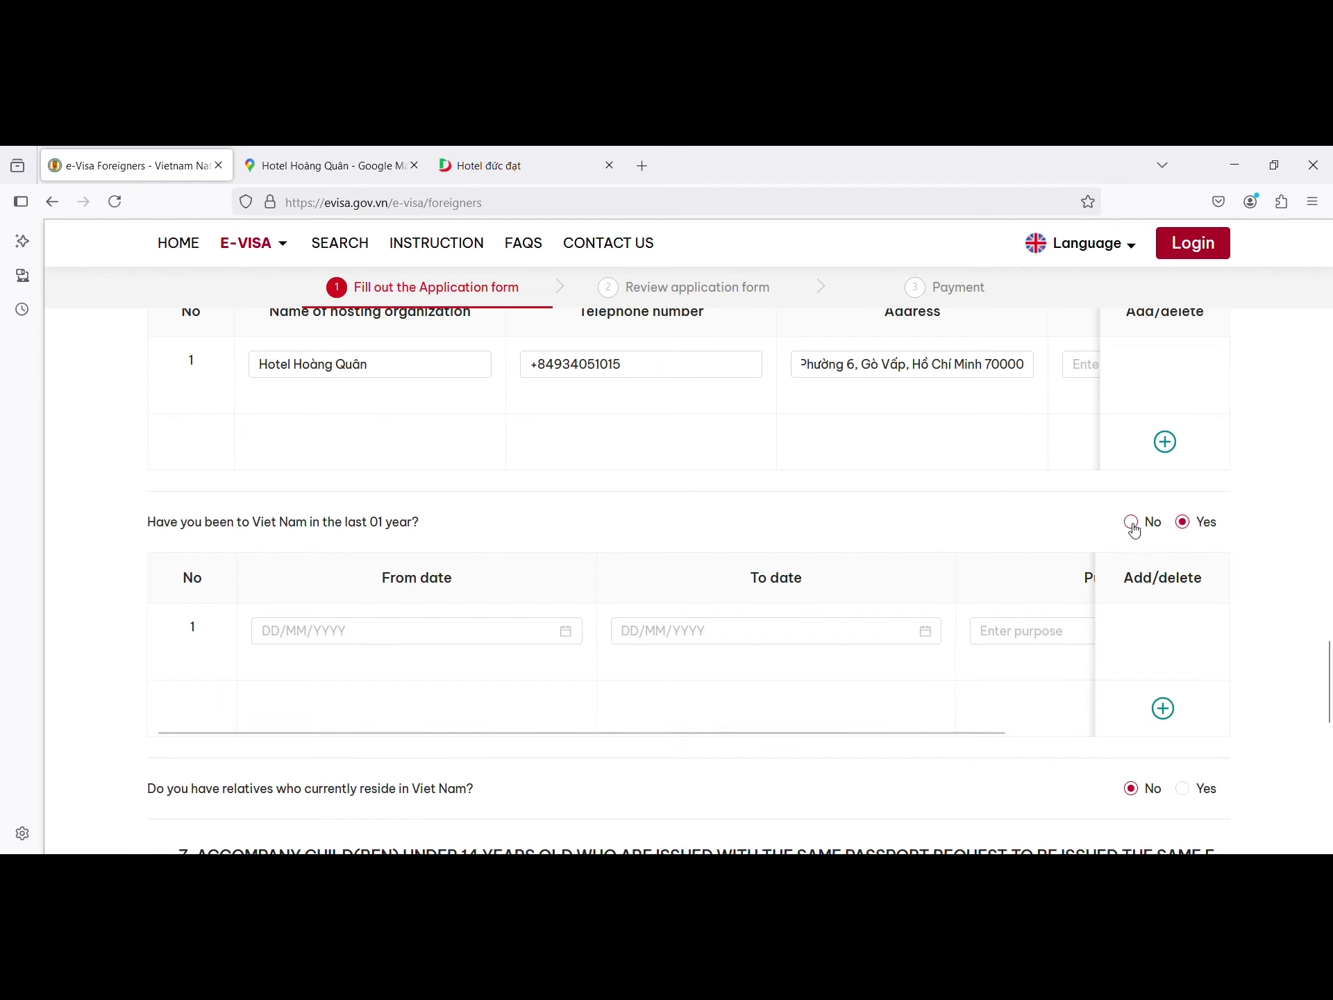
{"action": "left_click", "coordinate": [1133, 527]}
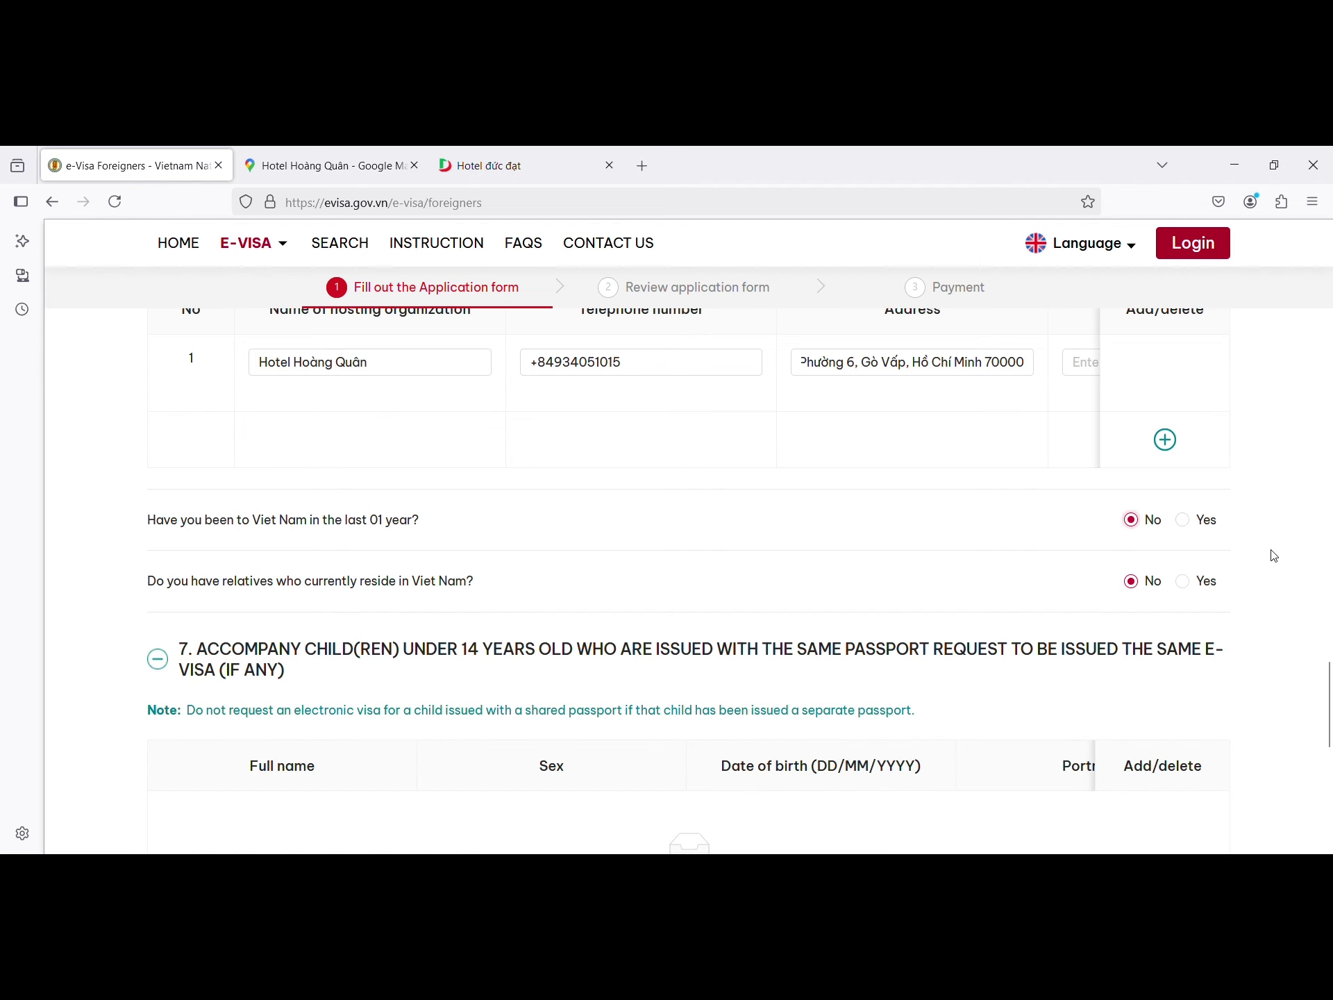
Step: Check section 7 on accompanying children under 14 years old and collapse it
{"action": "scroll", "coordinate": [1270, 553], "scroll_direction": "down", "scroll_amount": 2}
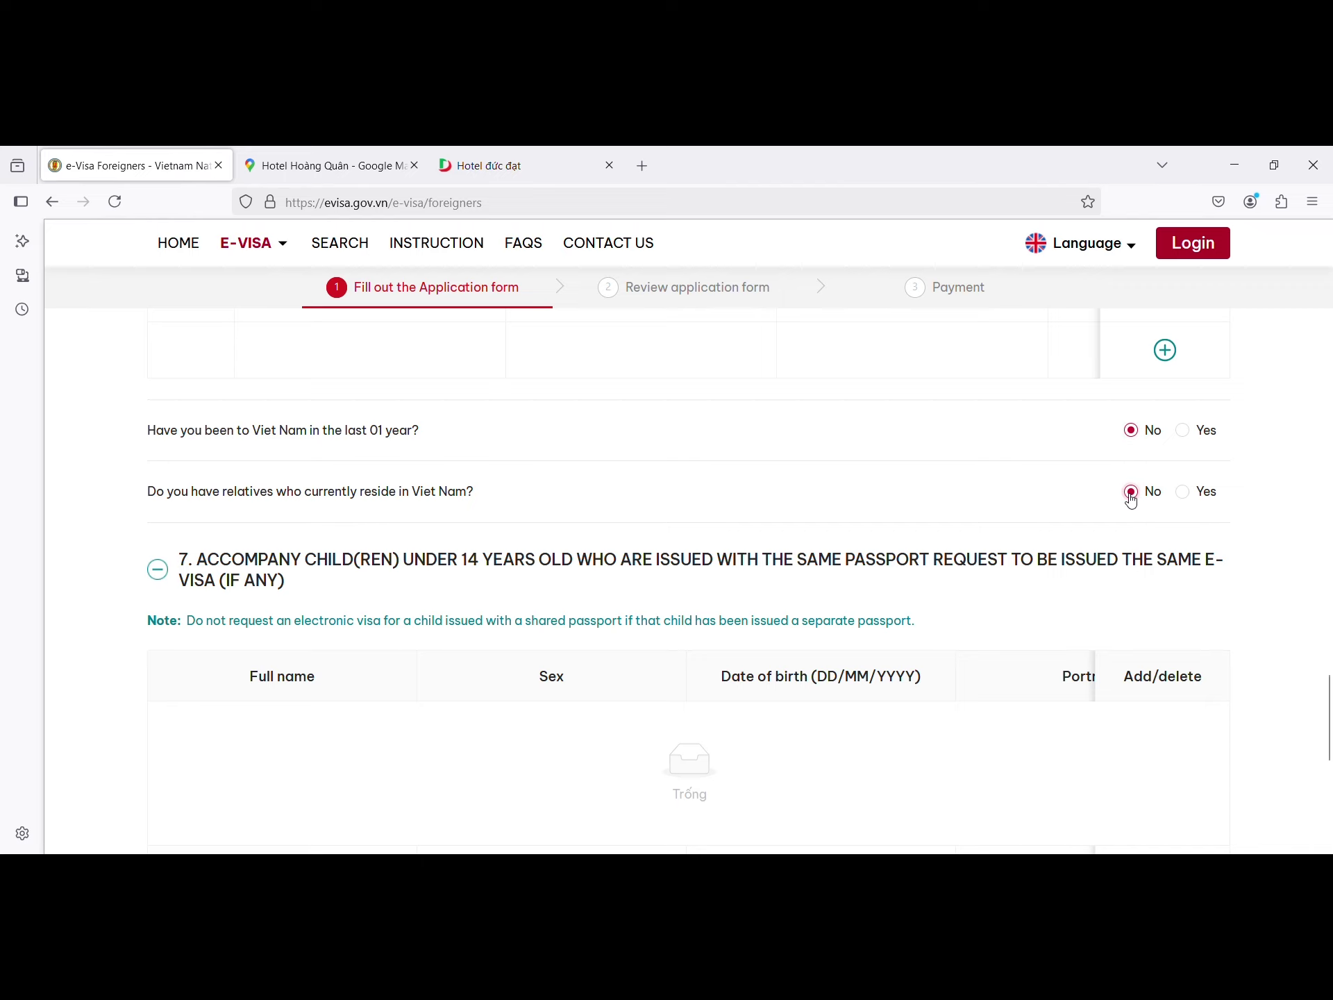
{"action": "scroll", "coordinate": [1111, 501], "scroll_direction": "down", "scroll_amount": 2}
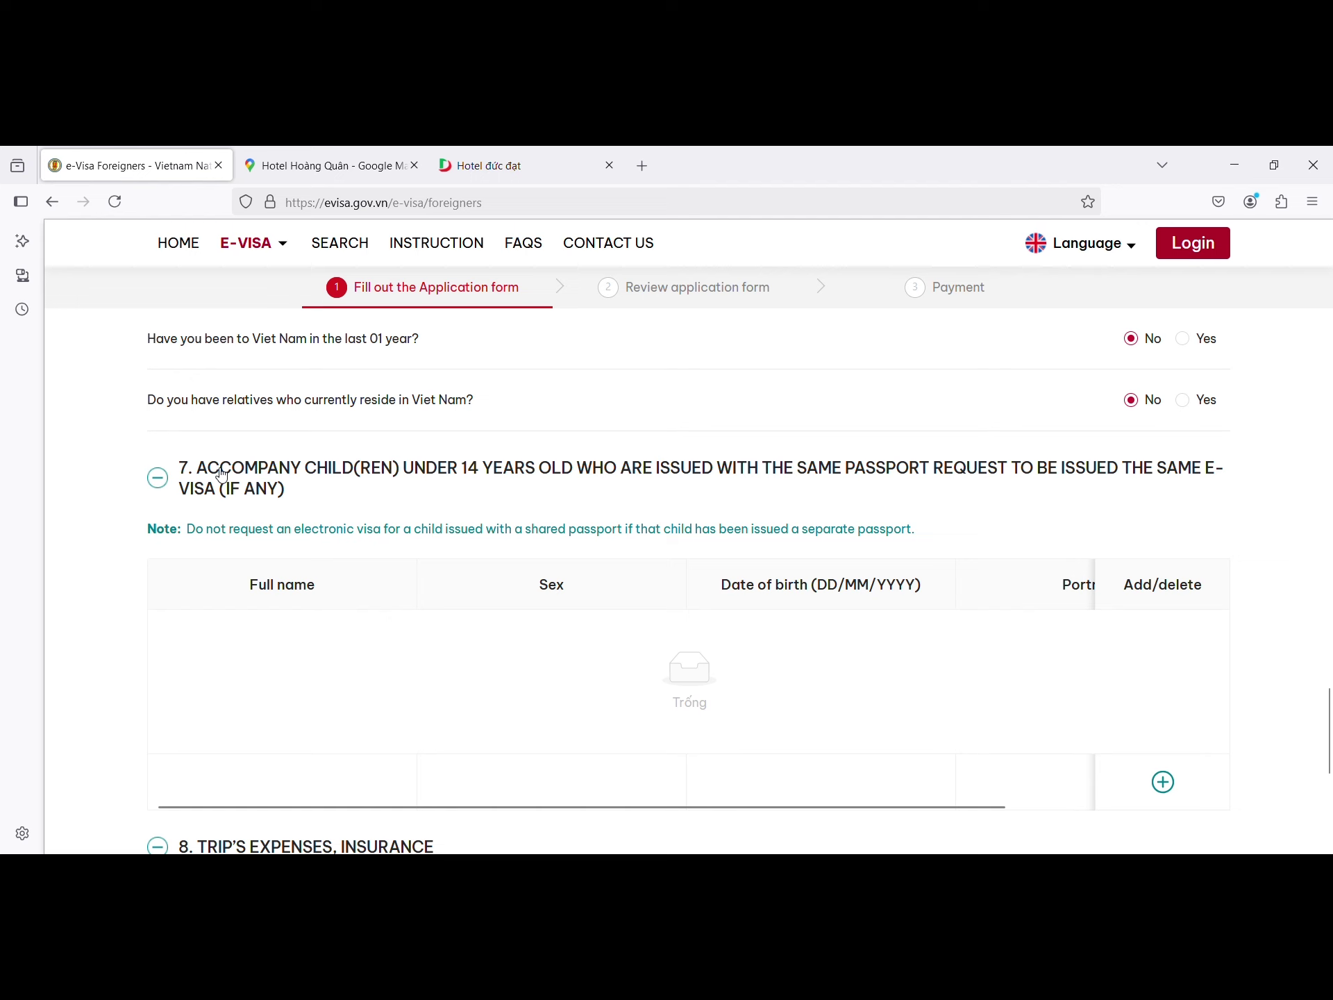
{"action": "left_click", "coordinate": [158, 482]}
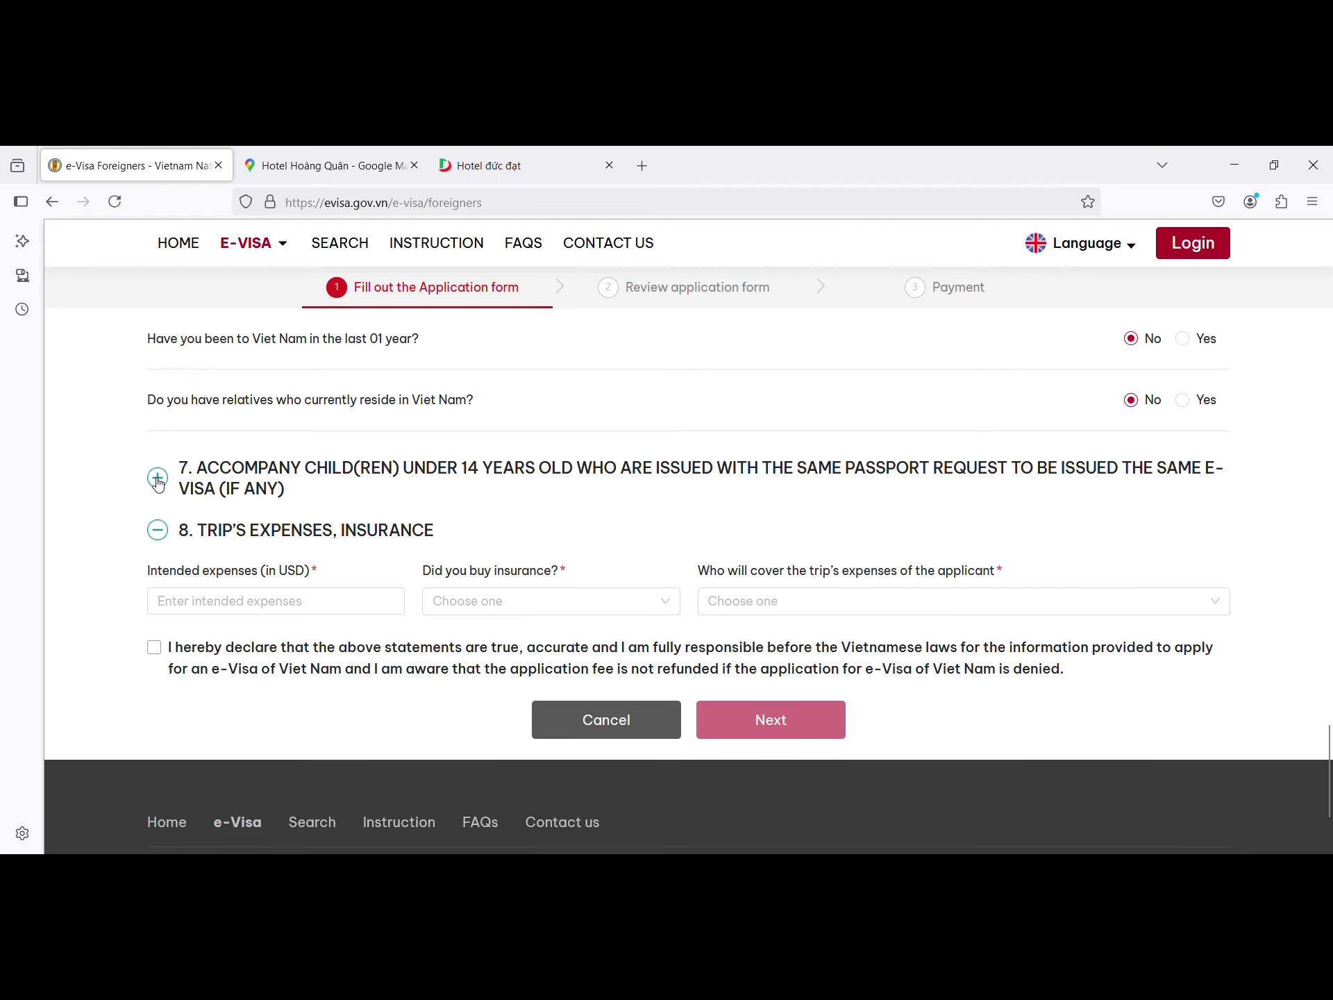
{"action": "left_click", "coordinate": [158, 482]}
{"action": "scroll", "coordinate": [377, 550], "scroll_direction": "down", "scroll_amount": 3}
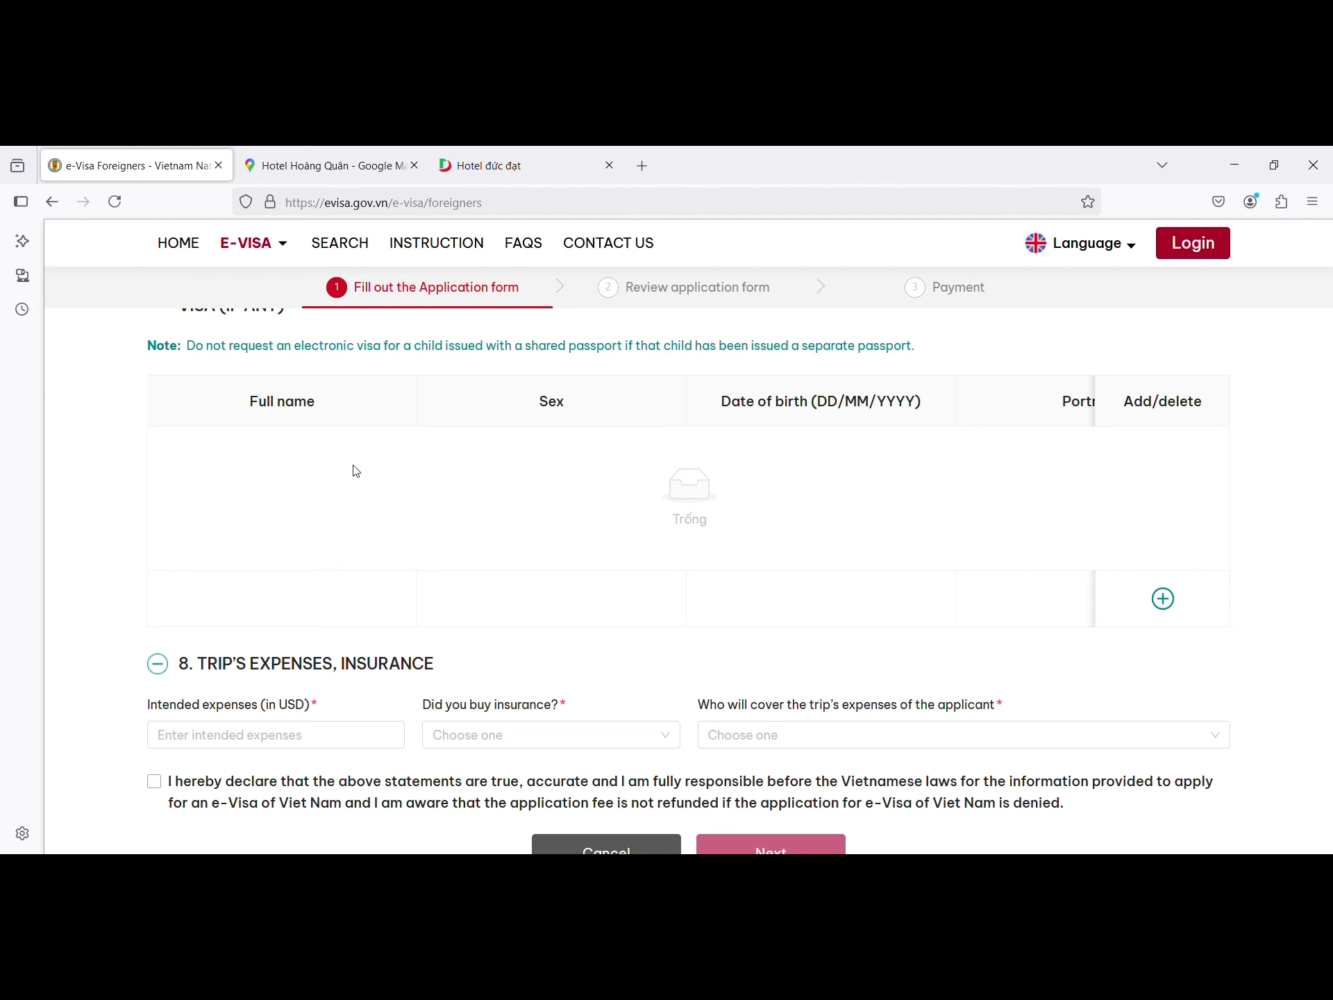
{"action": "scroll", "coordinate": [211, 532], "scroll_direction": "up", "scroll_amount": 1}
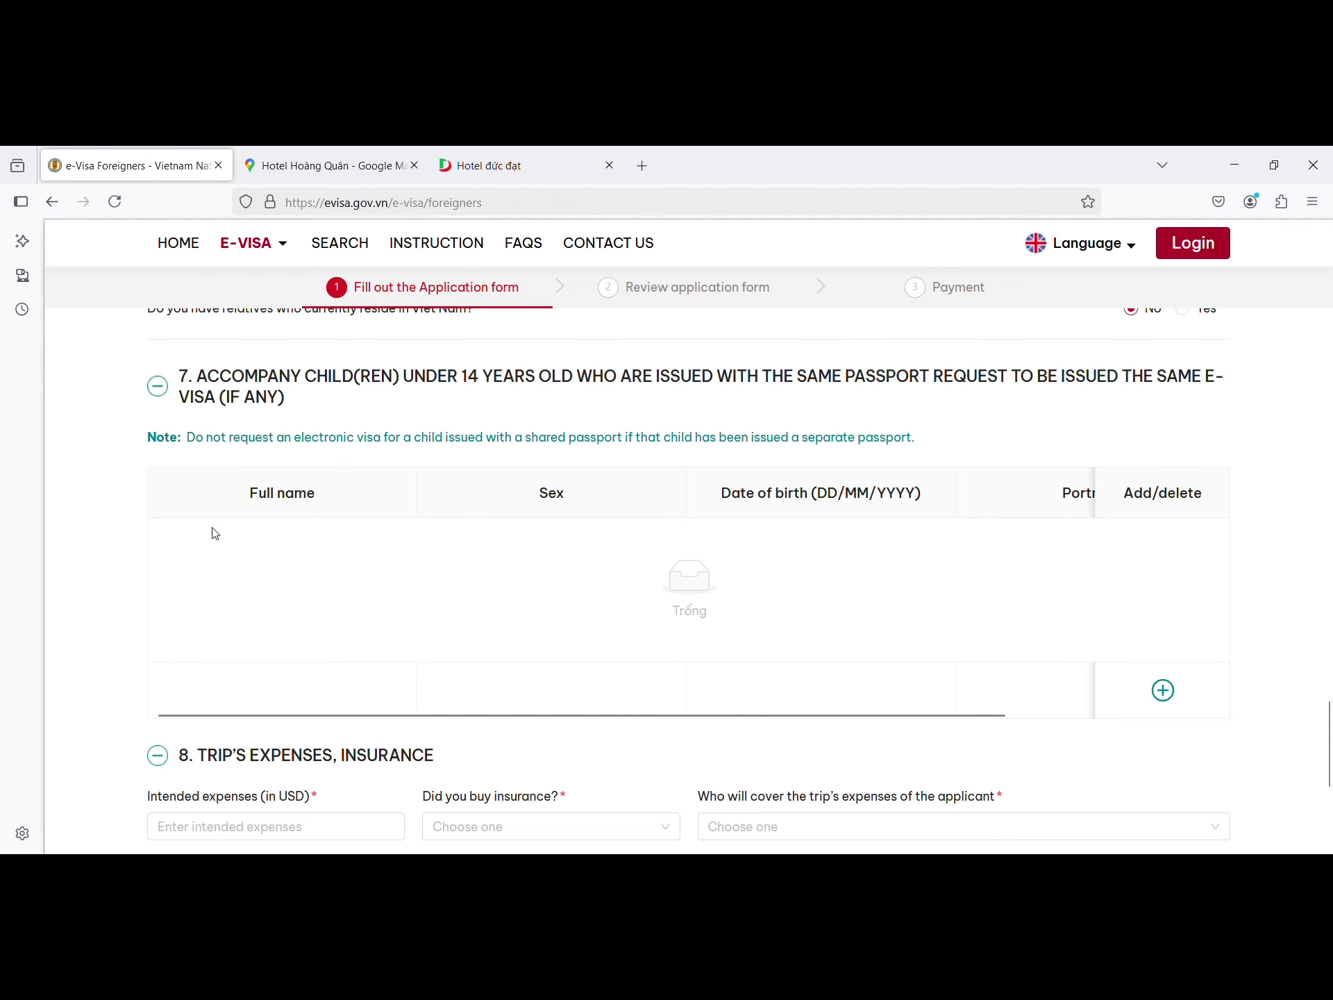
{"action": "left_click", "coordinate": [159, 389]}
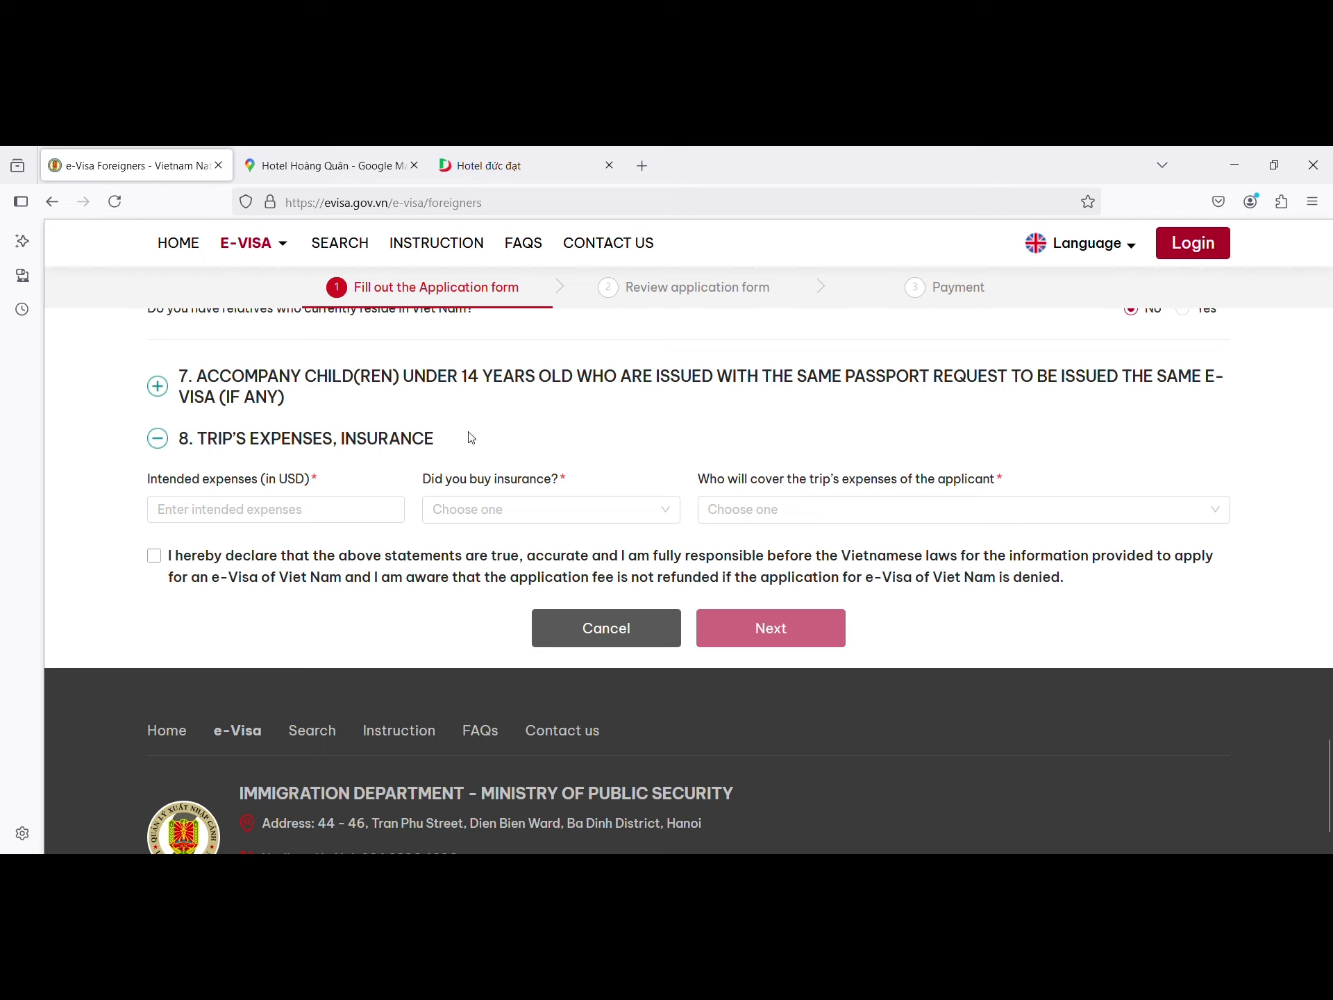
Step: Set the trip's intended expenses to 1000 USD and answer No to having bought insurance
{"action": "left_click", "coordinate": [272, 507]}
{"action": "left_click", "coordinate": [274, 514]}
{"action": "type", "text": "1000"}
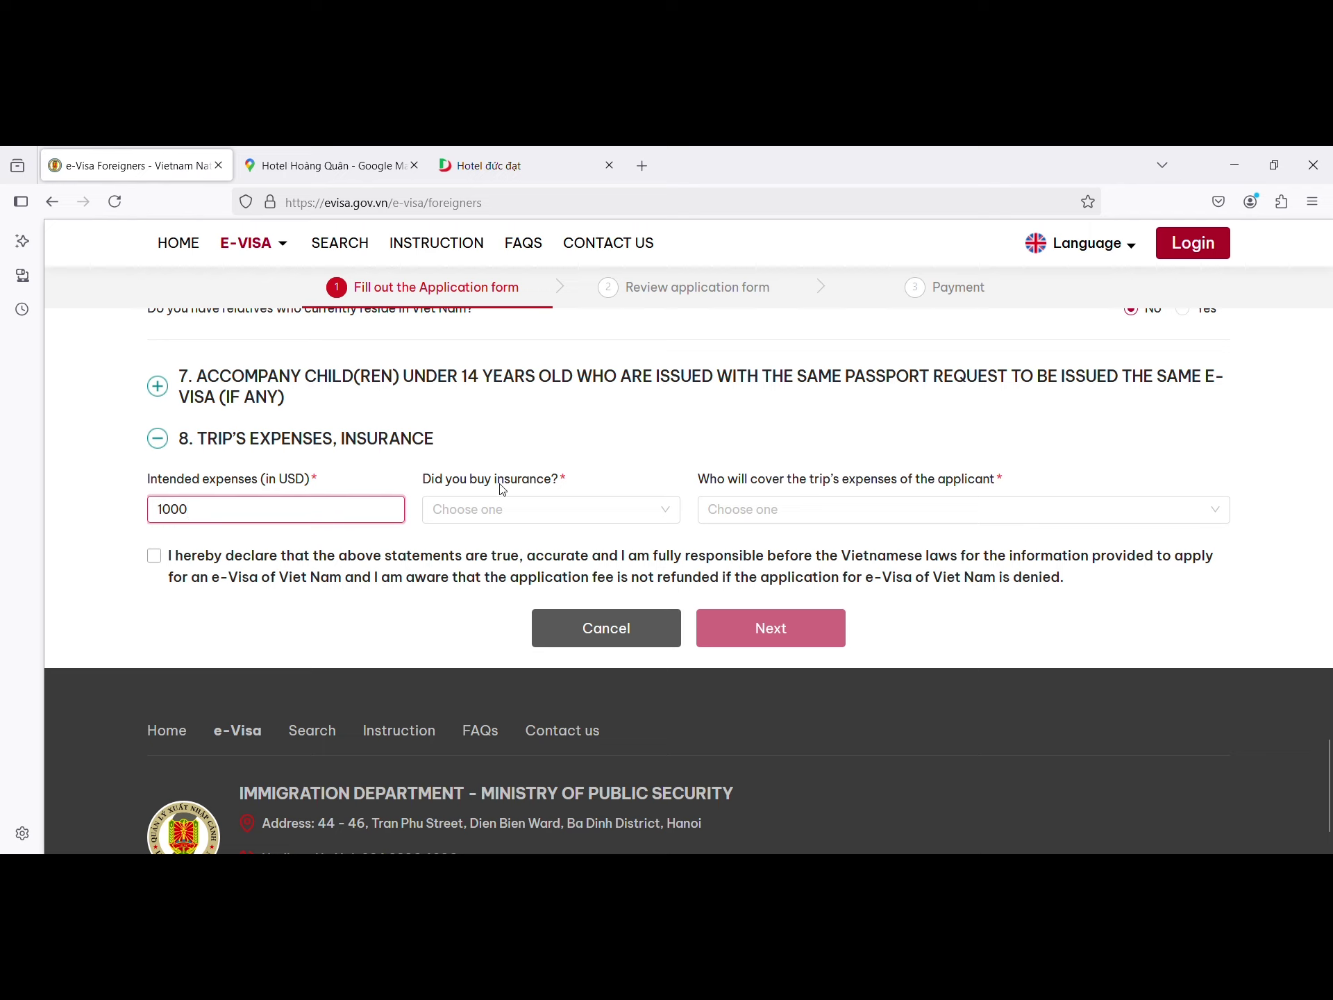
{"action": "left_click", "coordinate": [590, 509]}
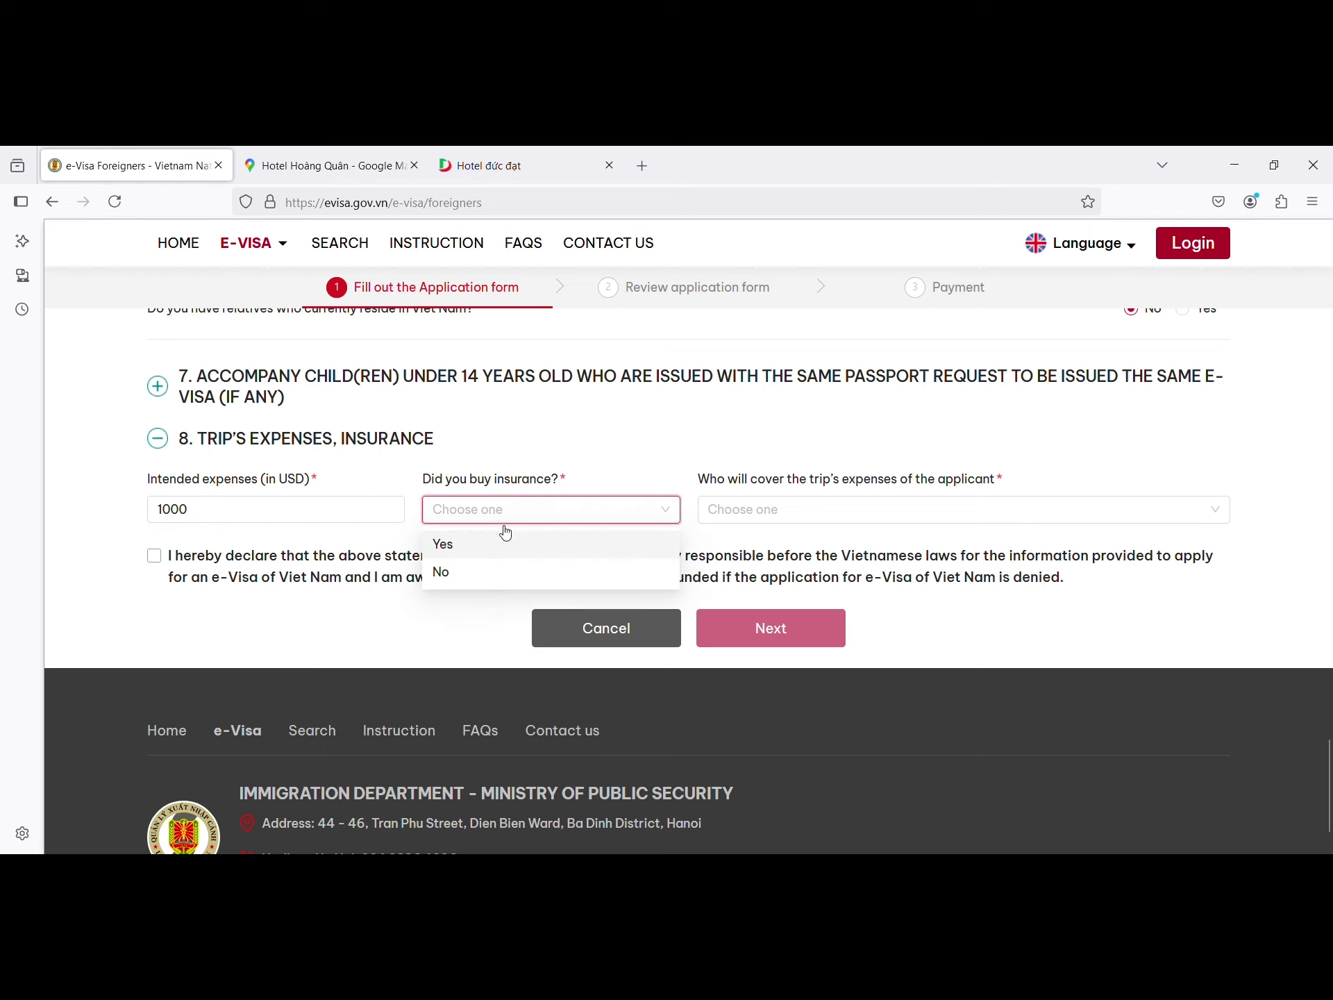
{"action": "left_click", "coordinate": [441, 572]}
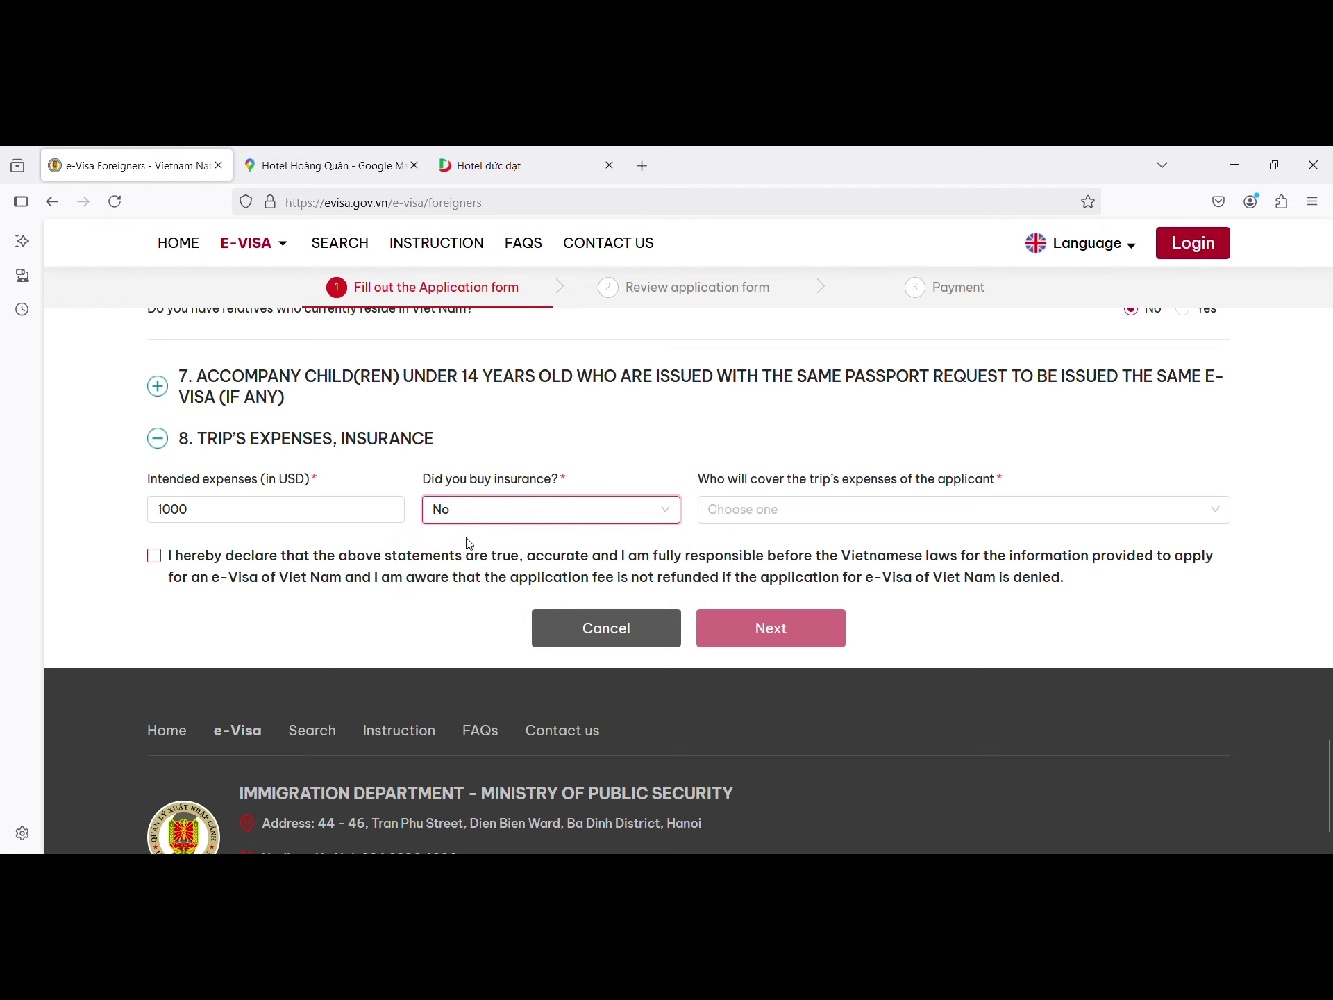
{"action": "left_click", "coordinate": [611, 454]}
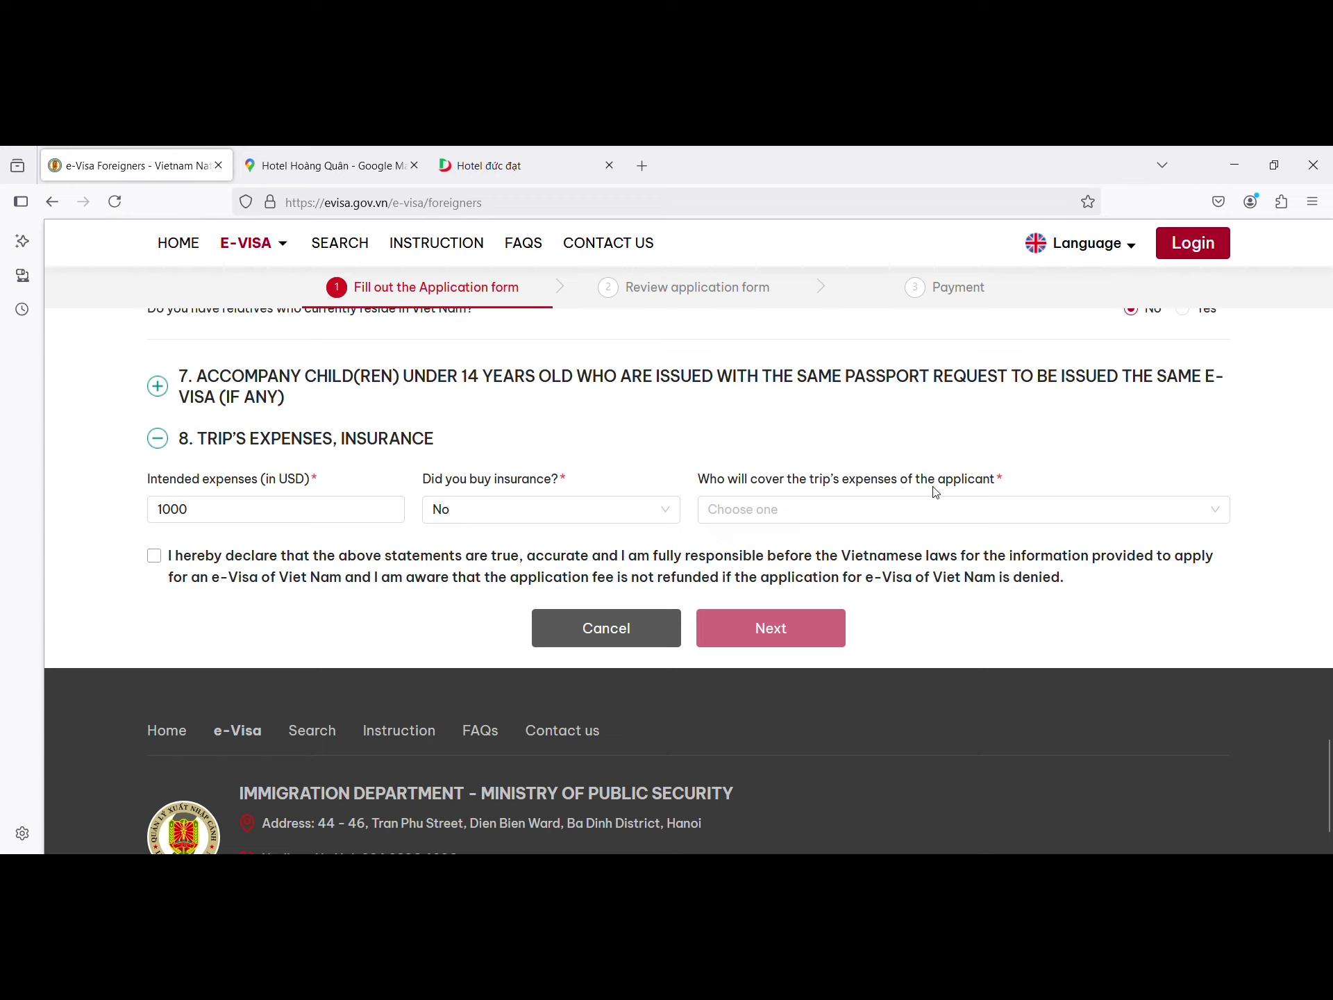
Step: Choose Personal as the one covering the applicant's trip expenses and Cash as the payment method
{"action": "left_click", "coordinate": [940, 515]}
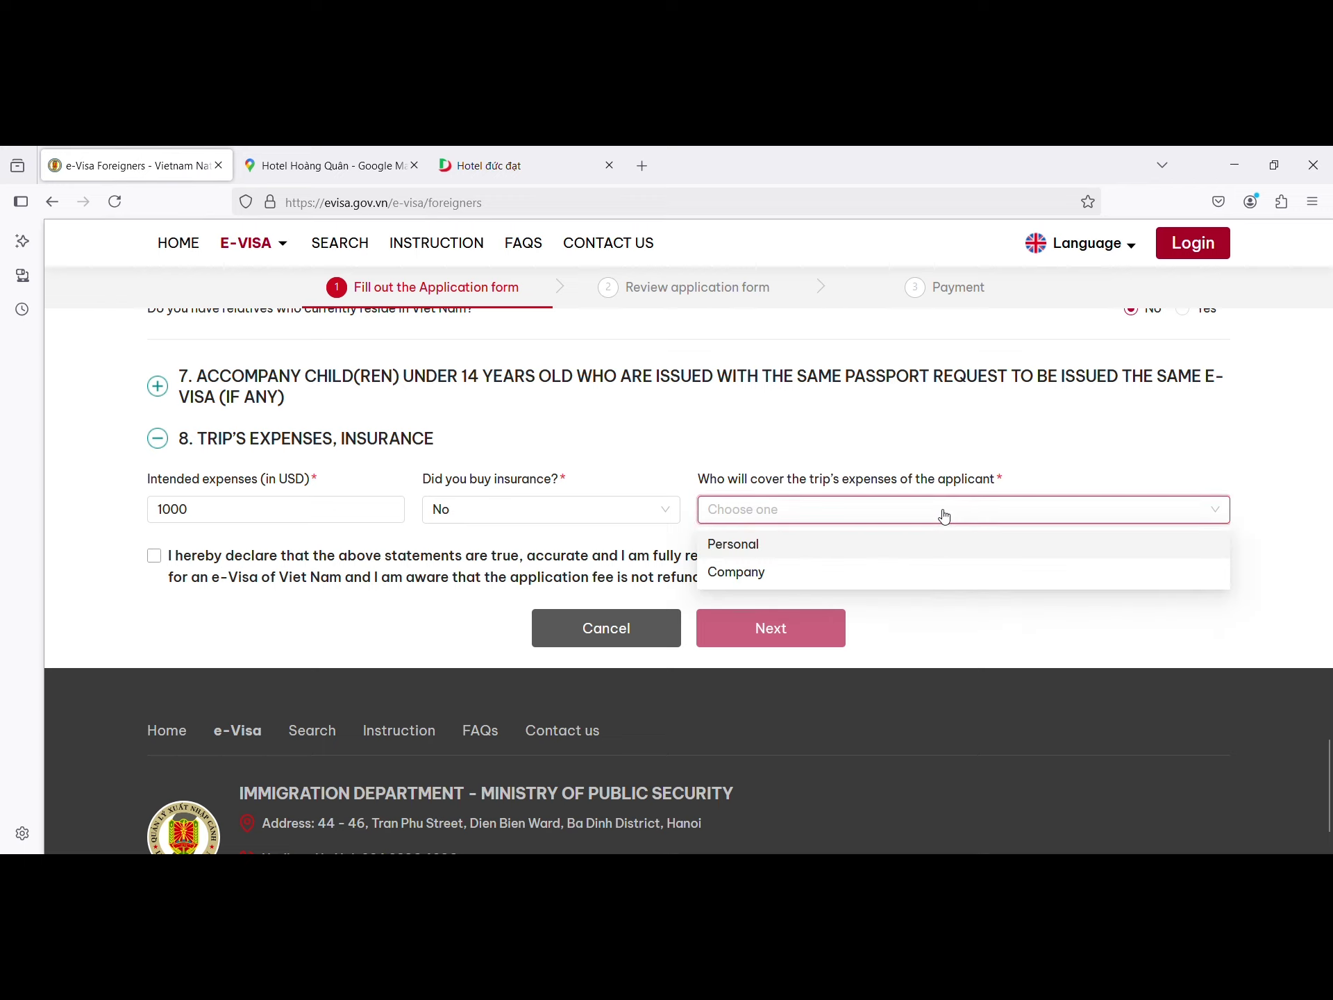
{"action": "left_click", "coordinate": [745, 550]}
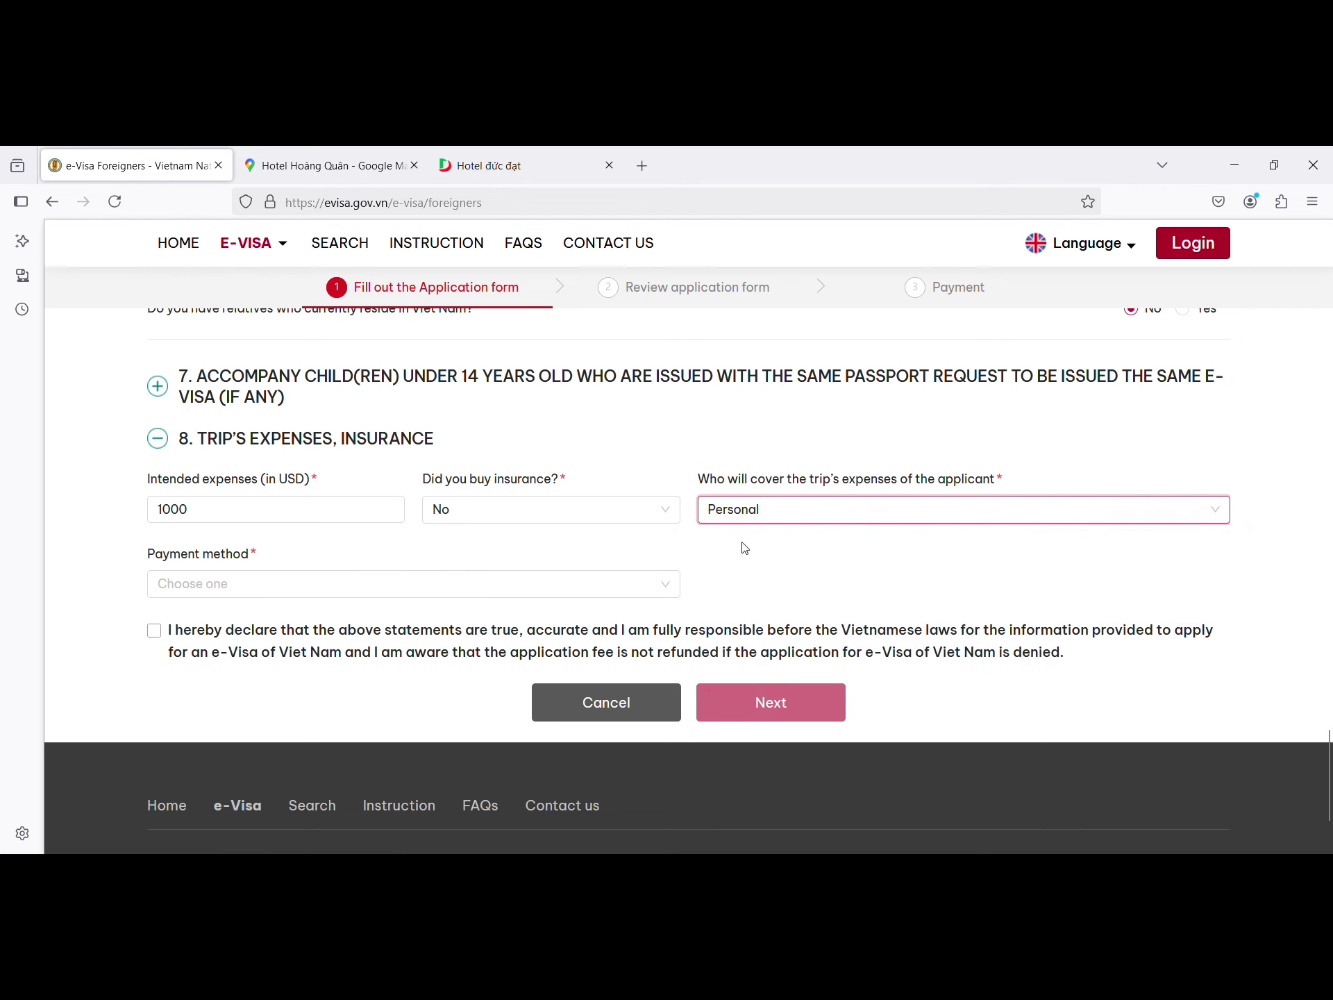
{"action": "scroll", "coordinate": [739, 427], "scroll_direction": "down", "scroll_amount": 1}
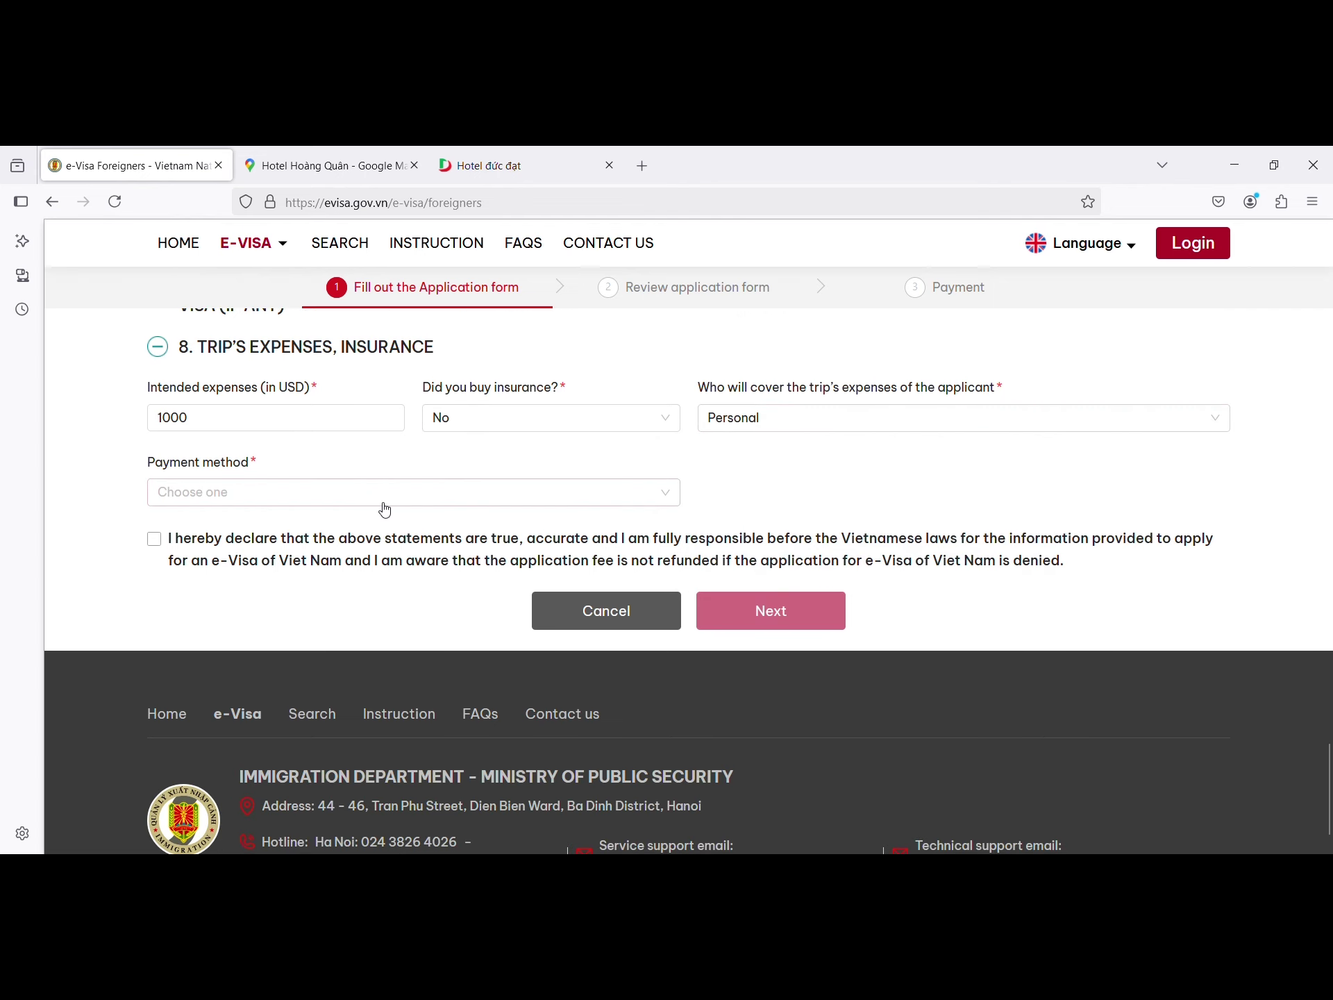
{"action": "left_click", "coordinate": [208, 497]}
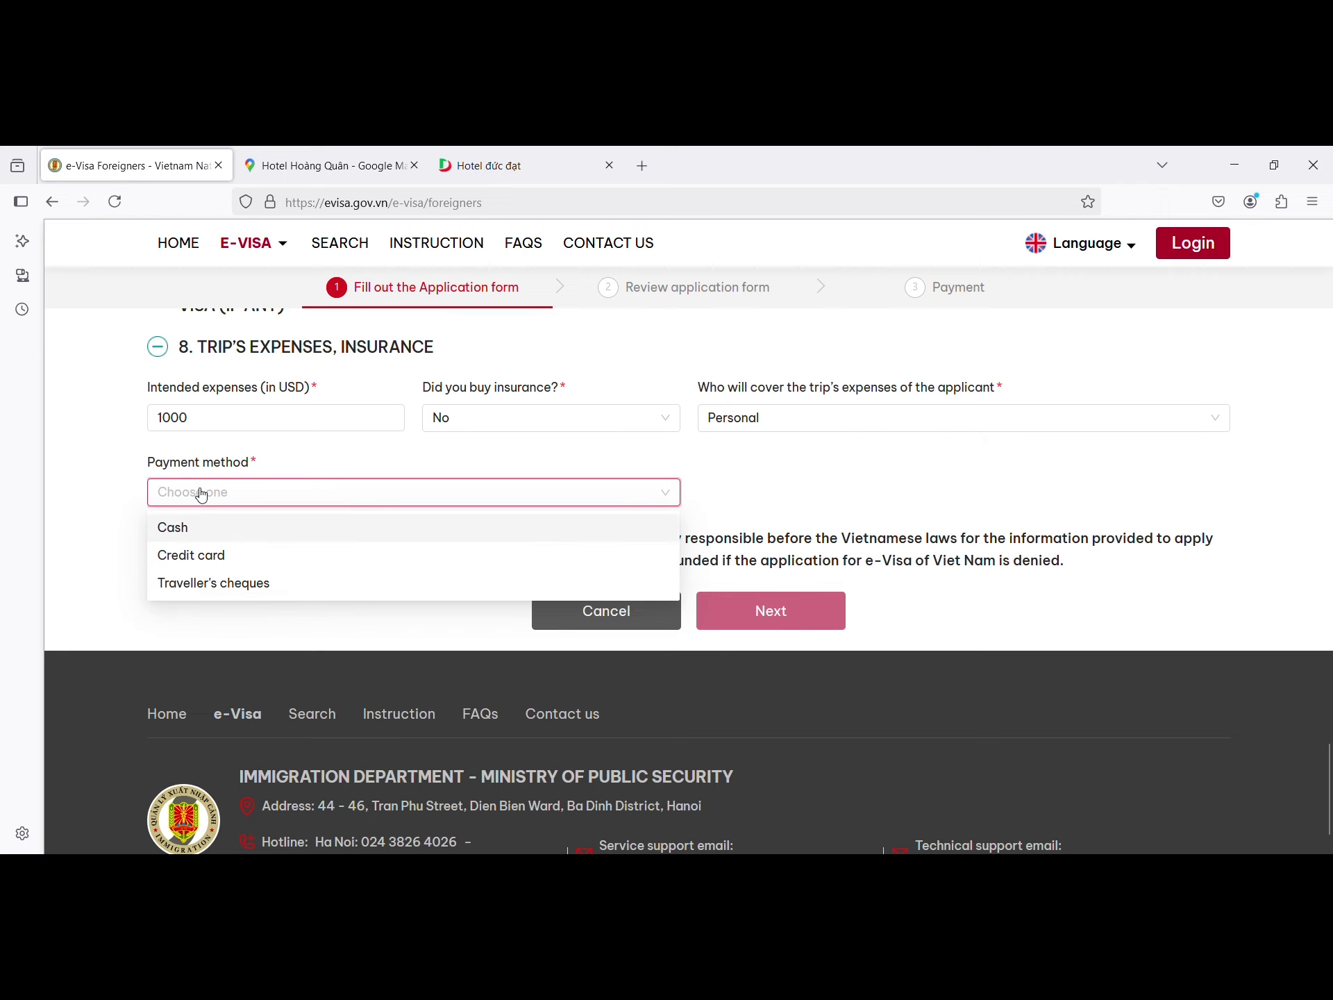
{"action": "left_click", "coordinate": [172, 527]}
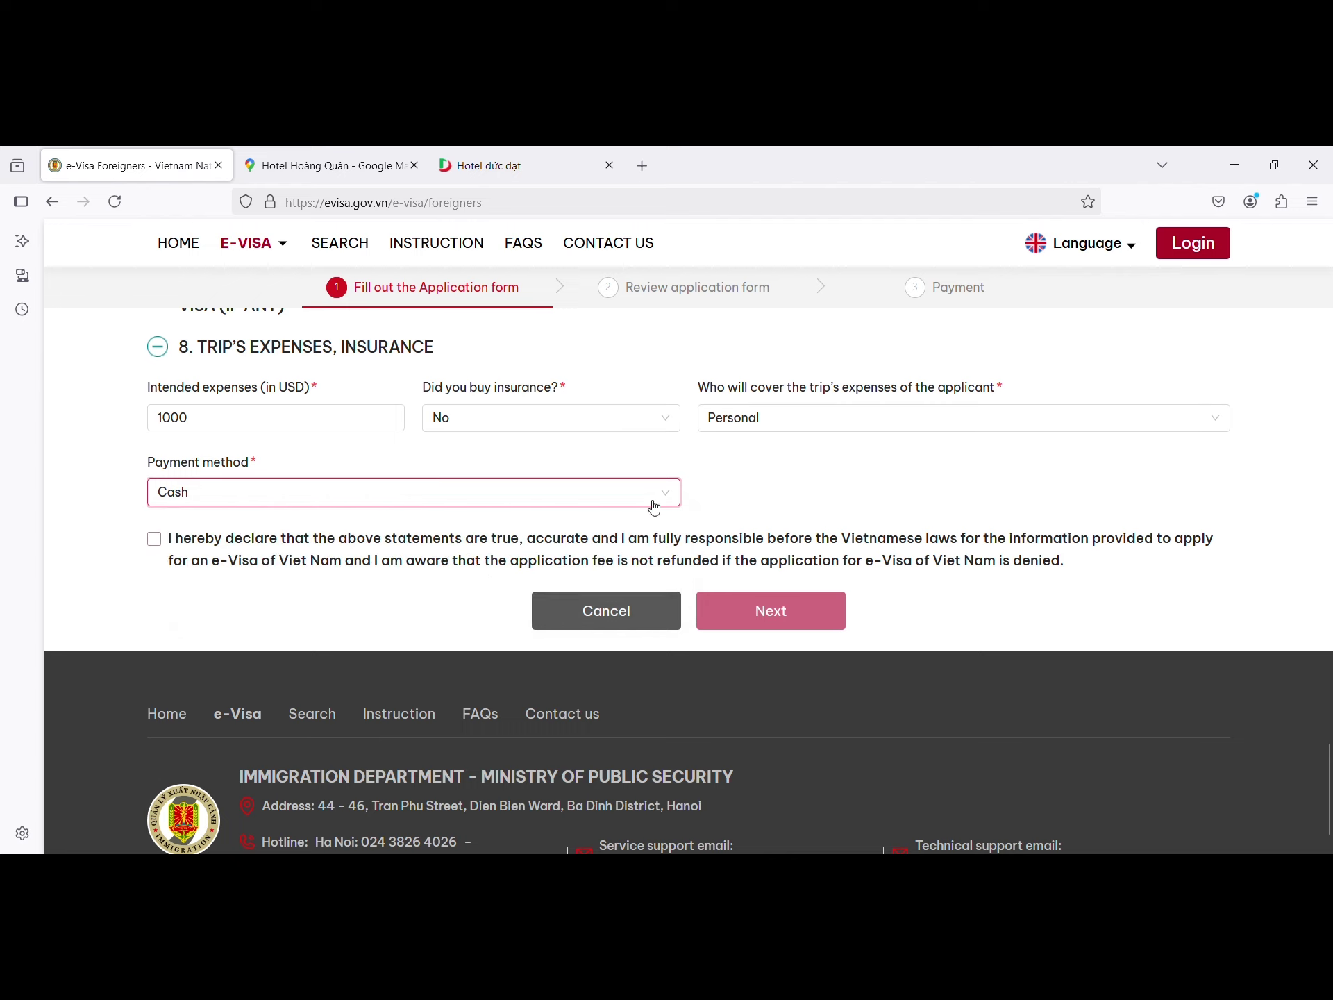
Step: Accept the declaration that the statements are true and try to proceed to the application review
{"action": "left_click", "coordinate": [153, 540]}
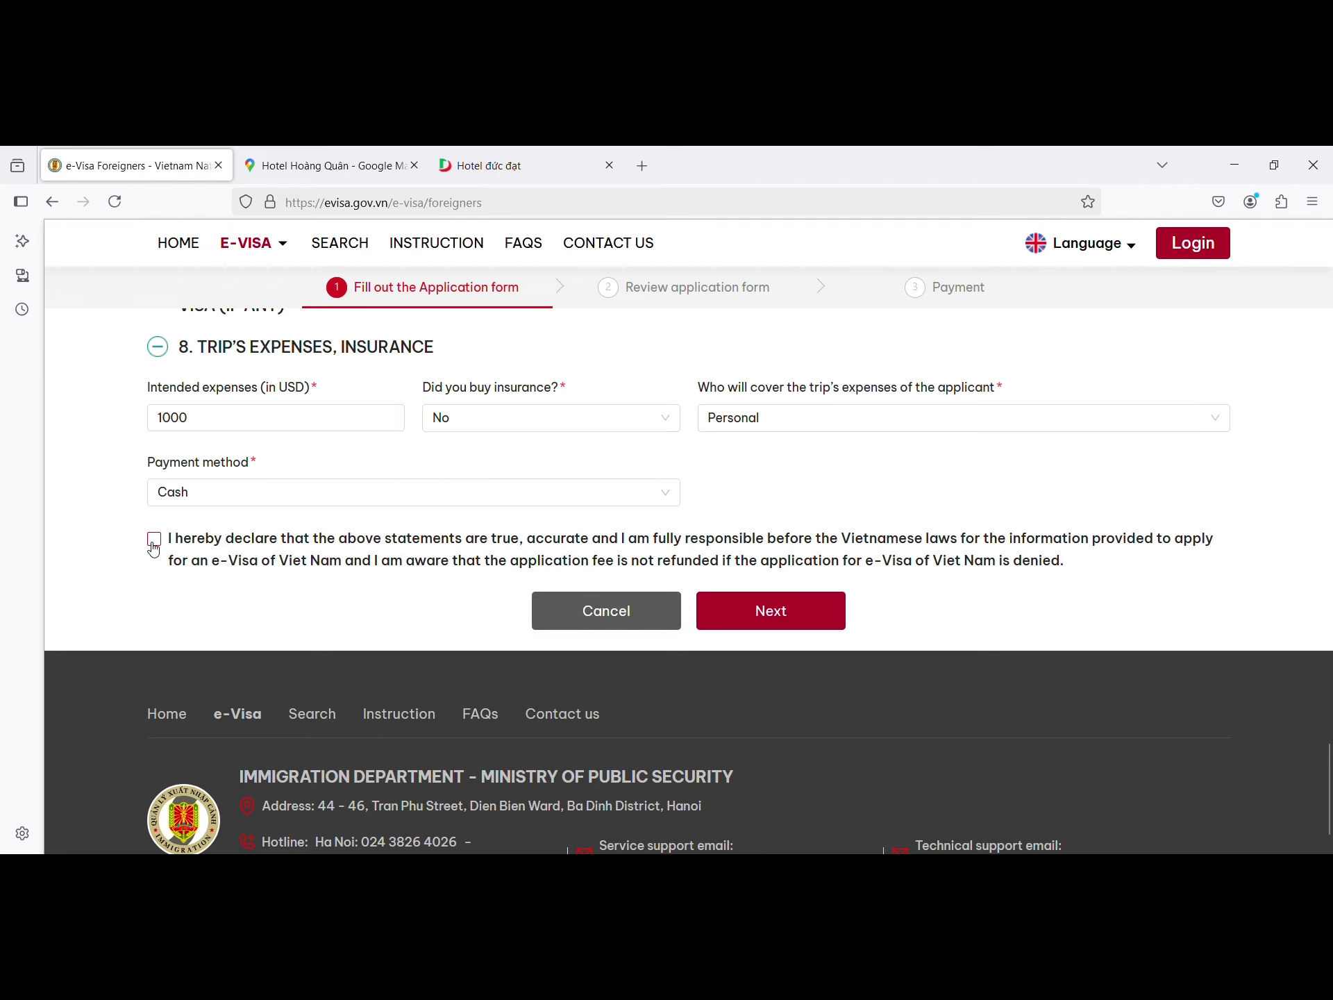
{"action": "scroll", "coordinate": [672, 556], "scroll_direction": "down", "scroll_amount": 1}
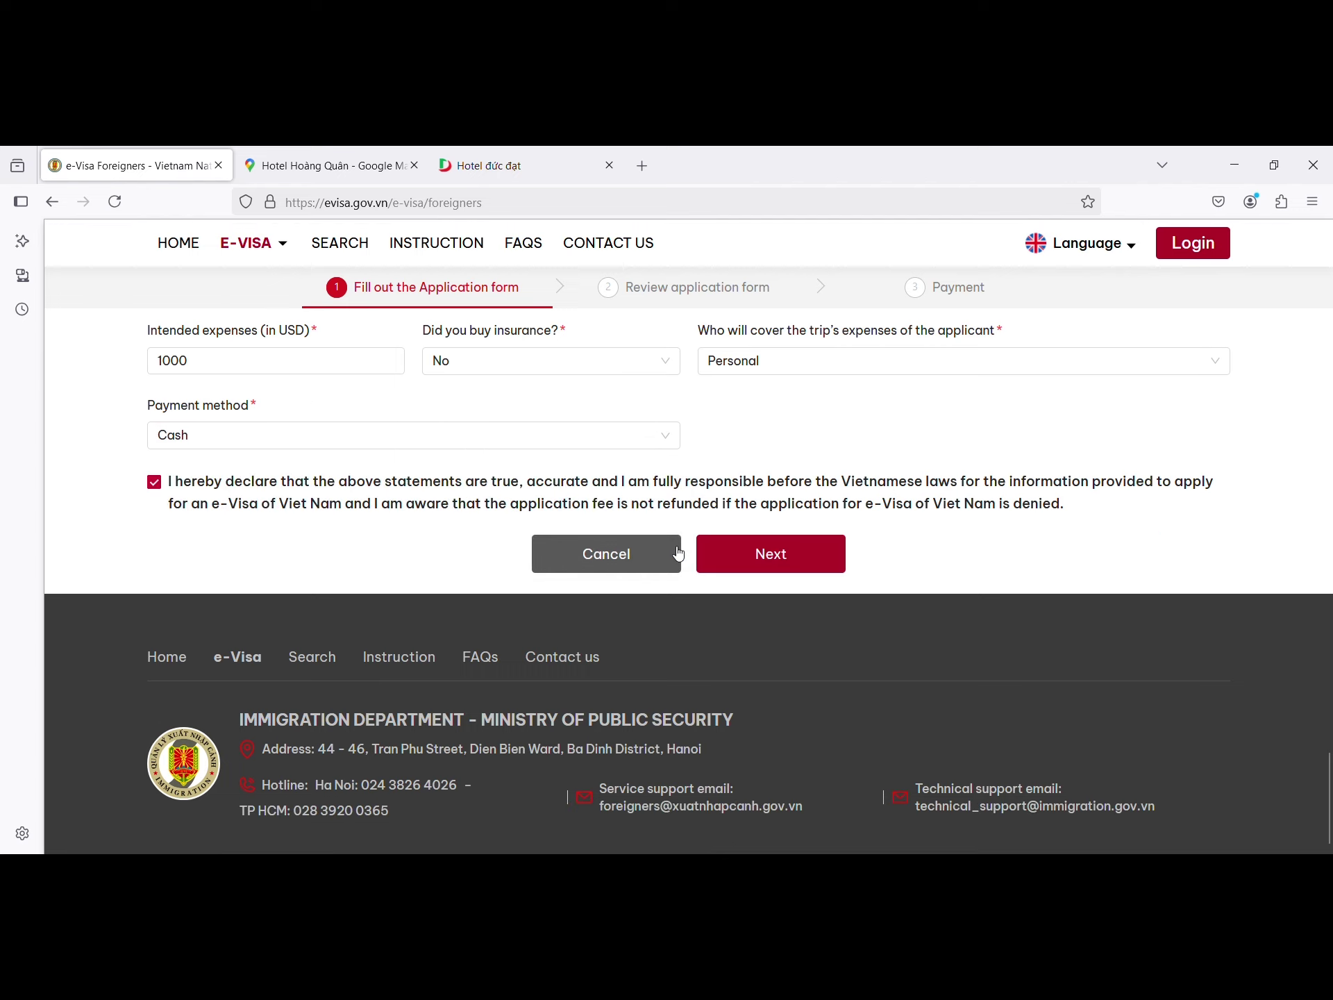
{"action": "left_click", "coordinate": [783, 559]}
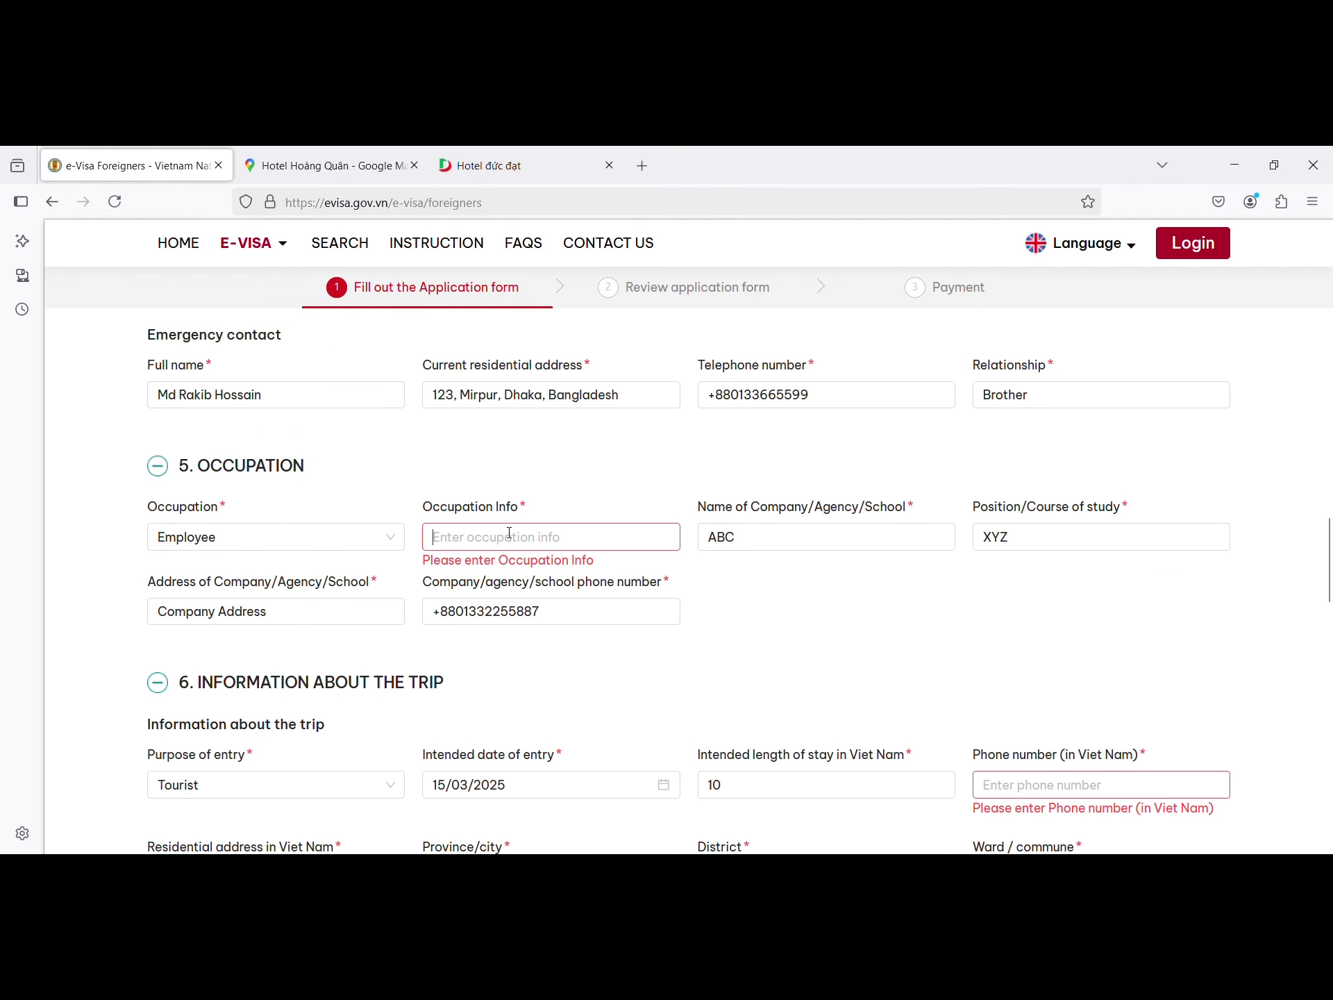
Step: Enter N/A as Occupation Info and copy the hotel's phone number from its Google Maps page into Phone number (in Viet Nam)
{"action": "type", "text": "N/A"}
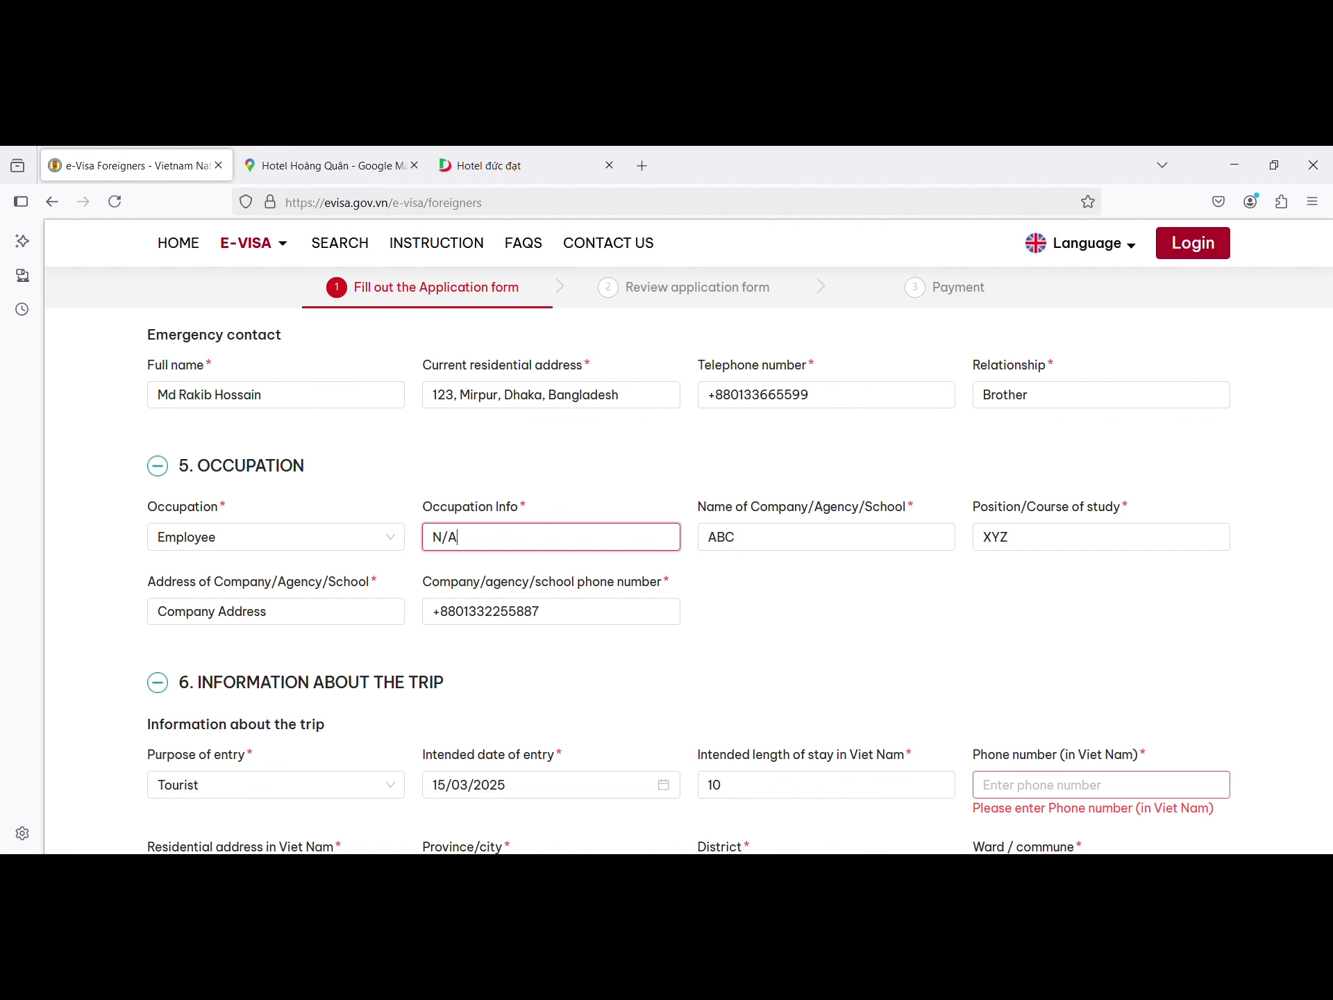
{"action": "scroll", "coordinate": [502, 548], "scroll_direction": "down", "scroll_amount": 5}
{"action": "scroll", "coordinate": [549, 536], "scroll_direction": "up", "scroll_amount": 1}
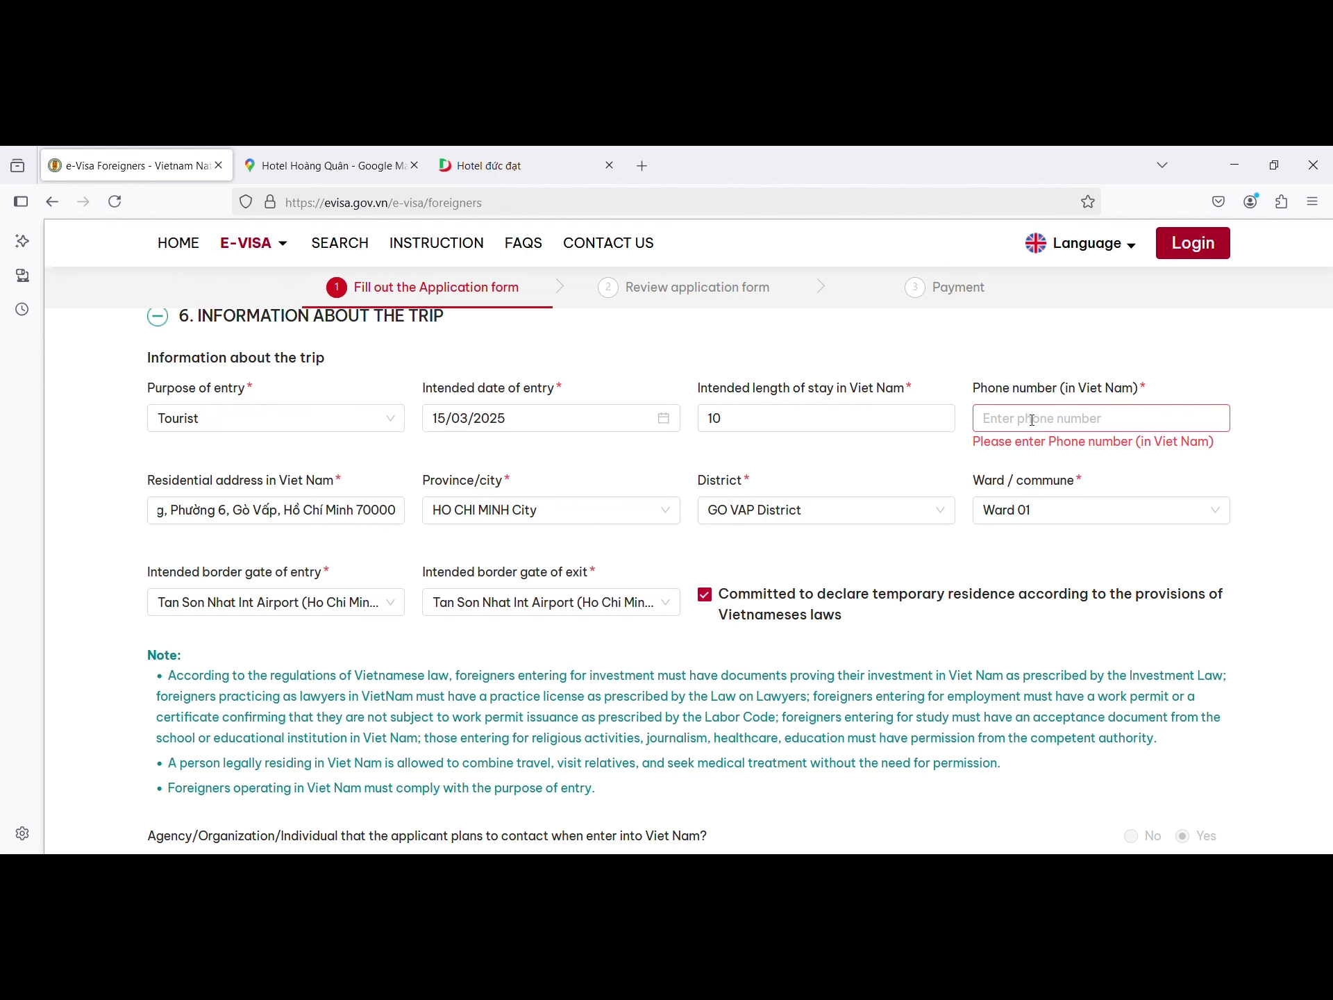
{"action": "left_click", "coordinate": [323, 165]}
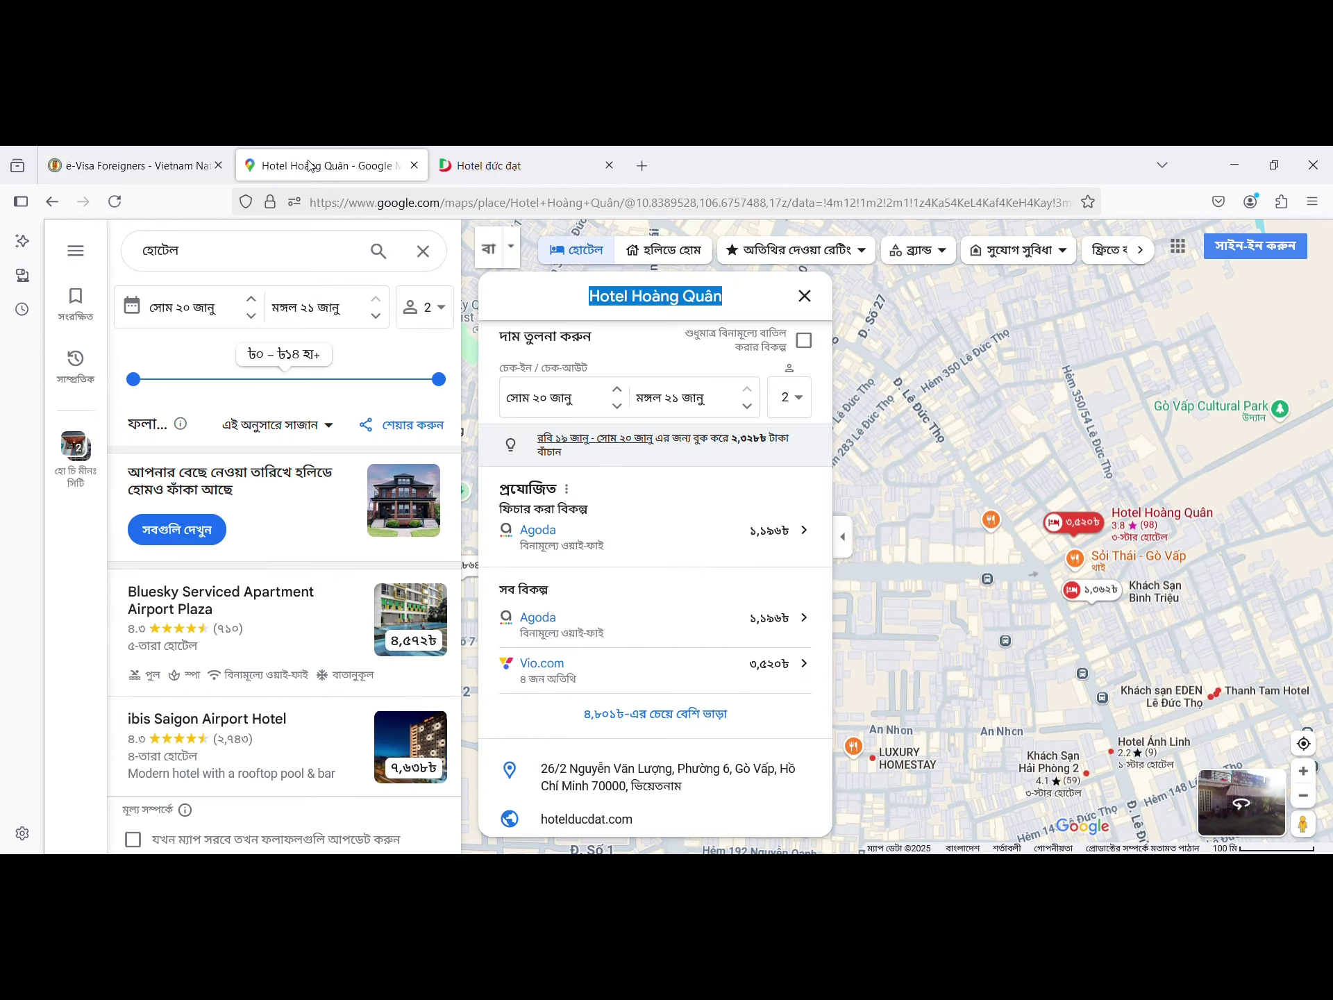
{"action": "scroll", "coordinate": [752, 637], "scroll_direction": "down", "scroll_amount": 3}
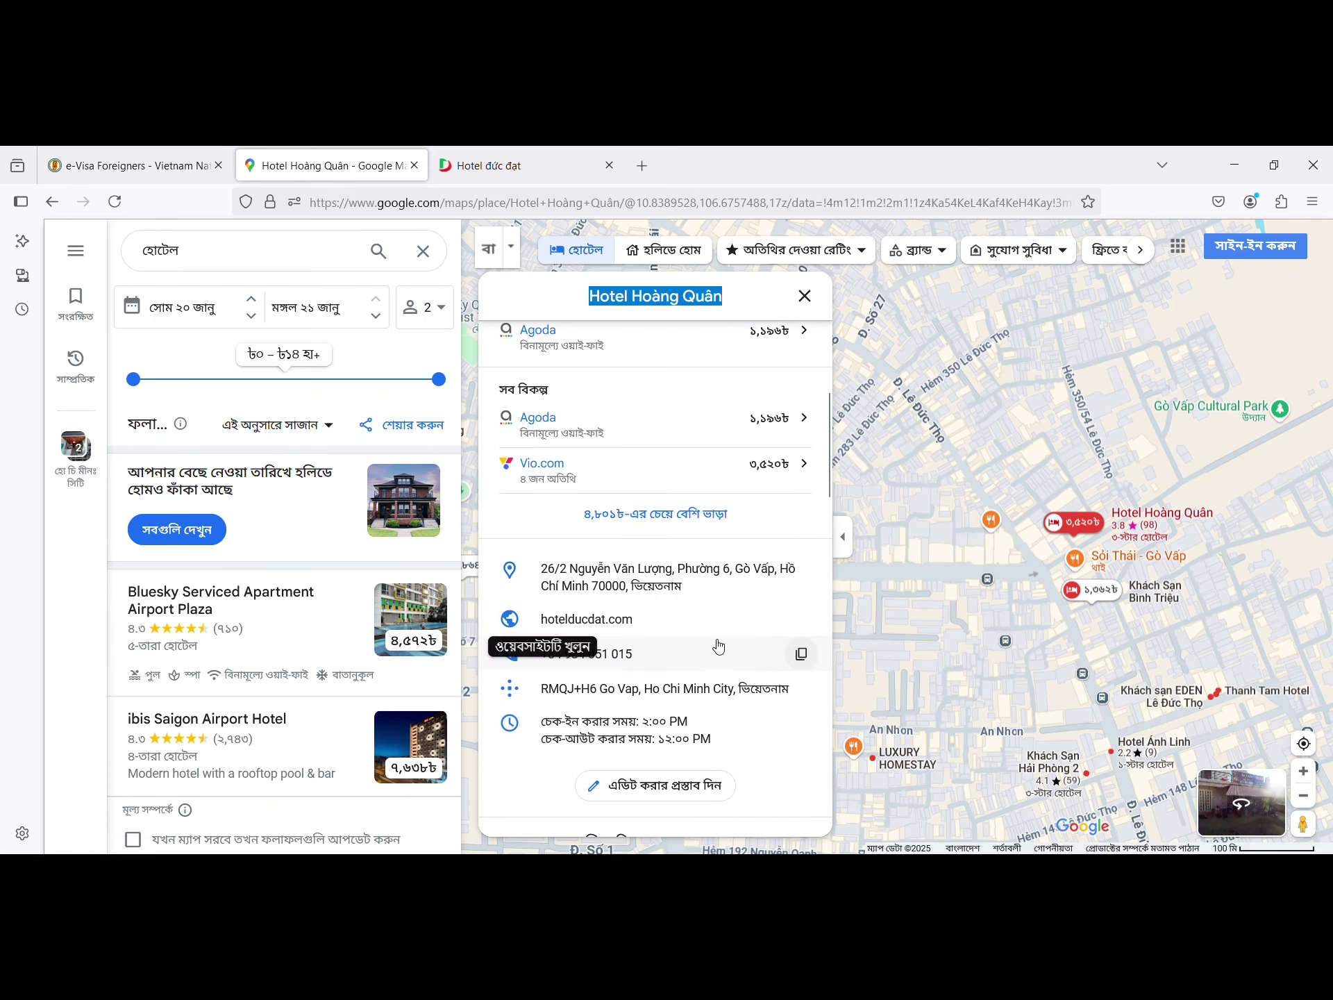
{"action": "left_click", "coordinate": [799, 653]}
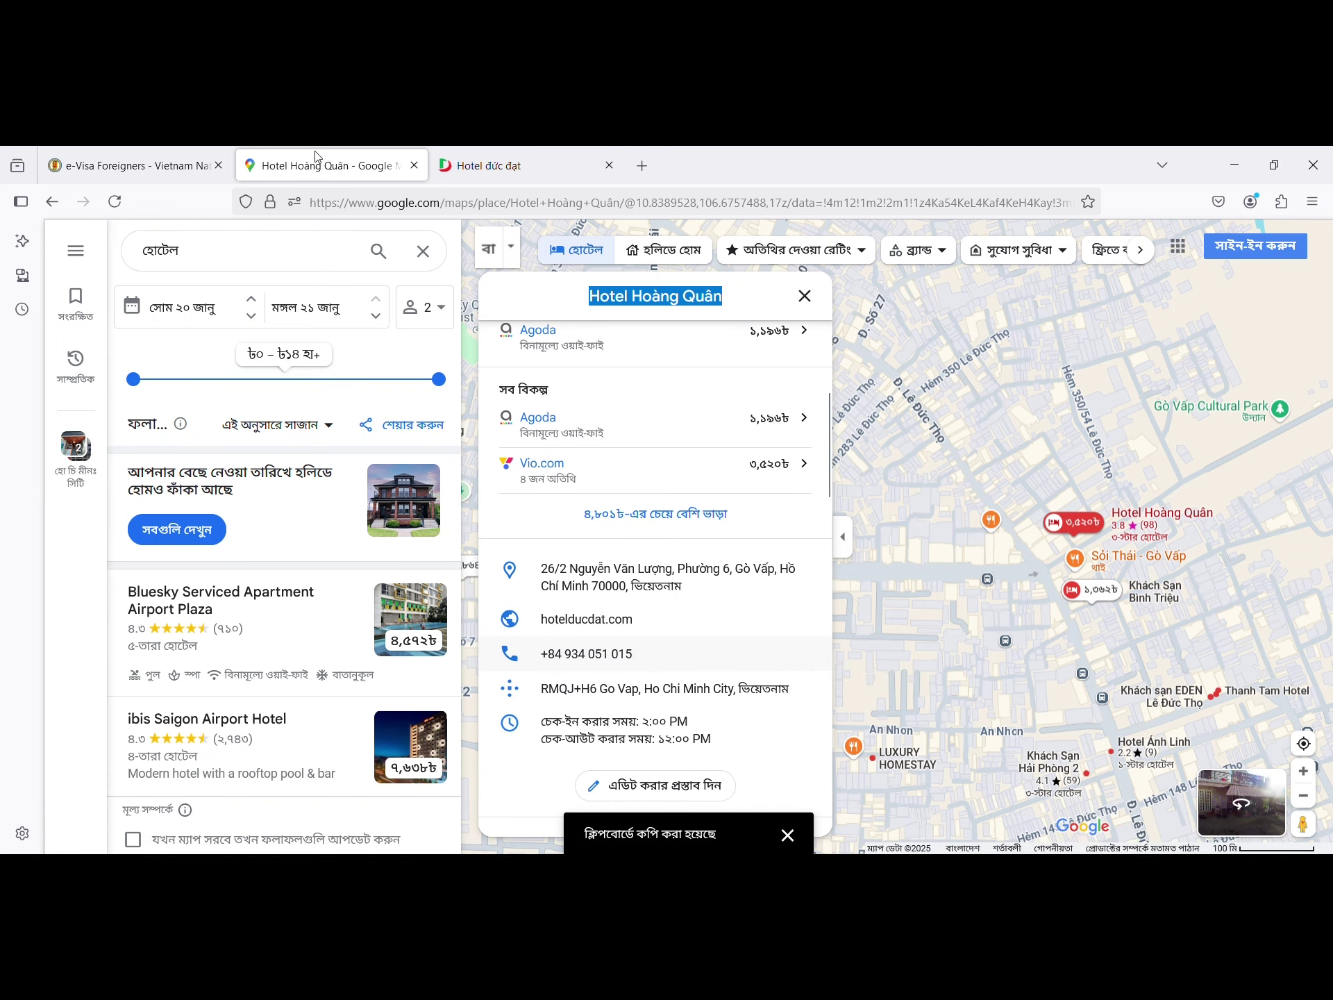
{"action": "left_click", "coordinate": [132, 165]}
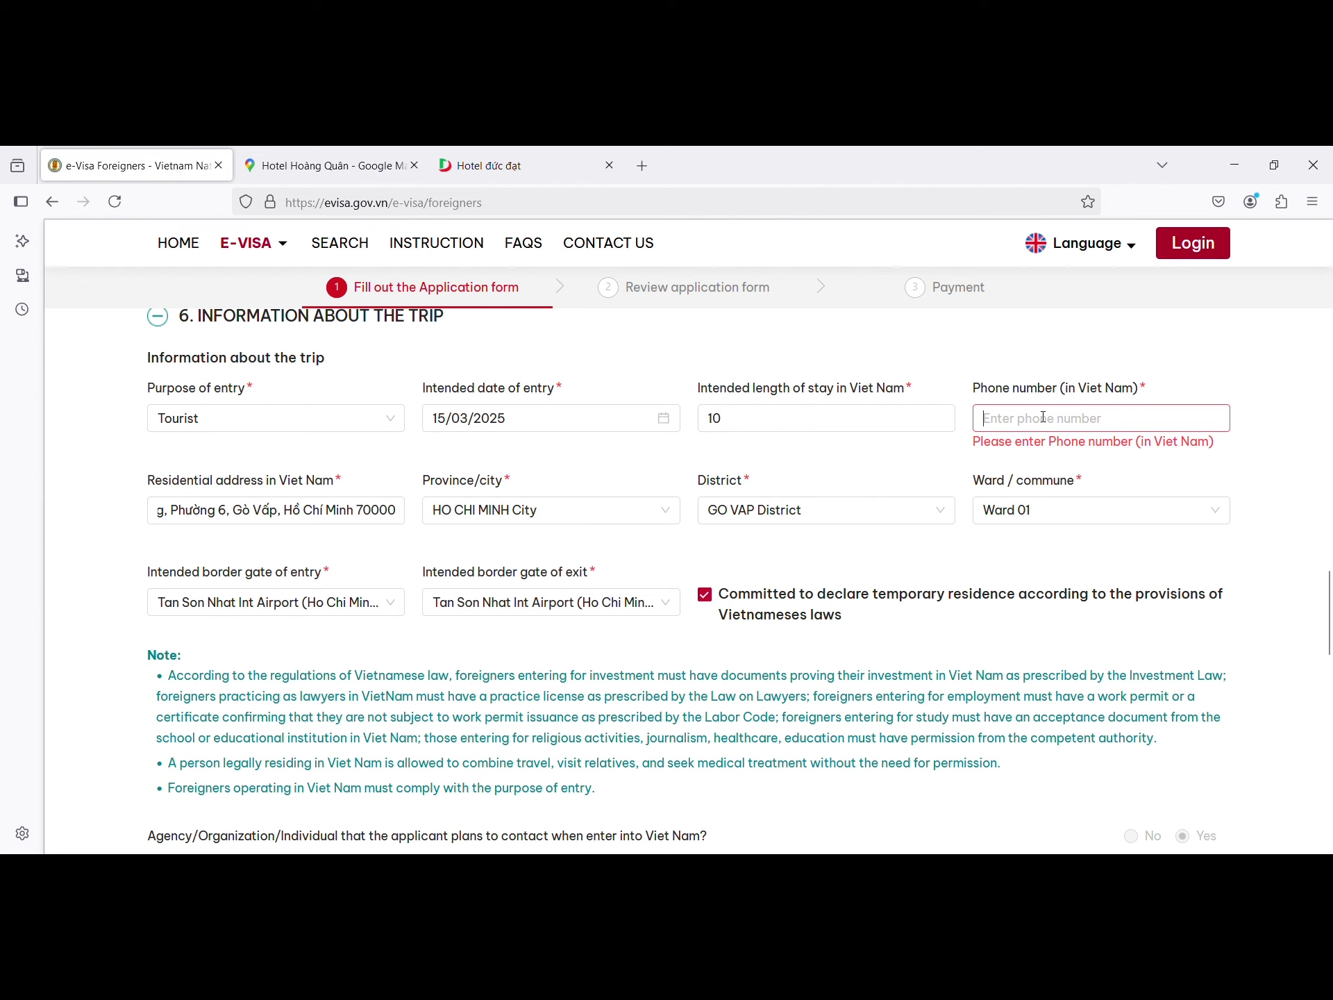
{"action": "key", "text": "ctrl+v"}
{"action": "left_click", "coordinate": [1282, 543]}
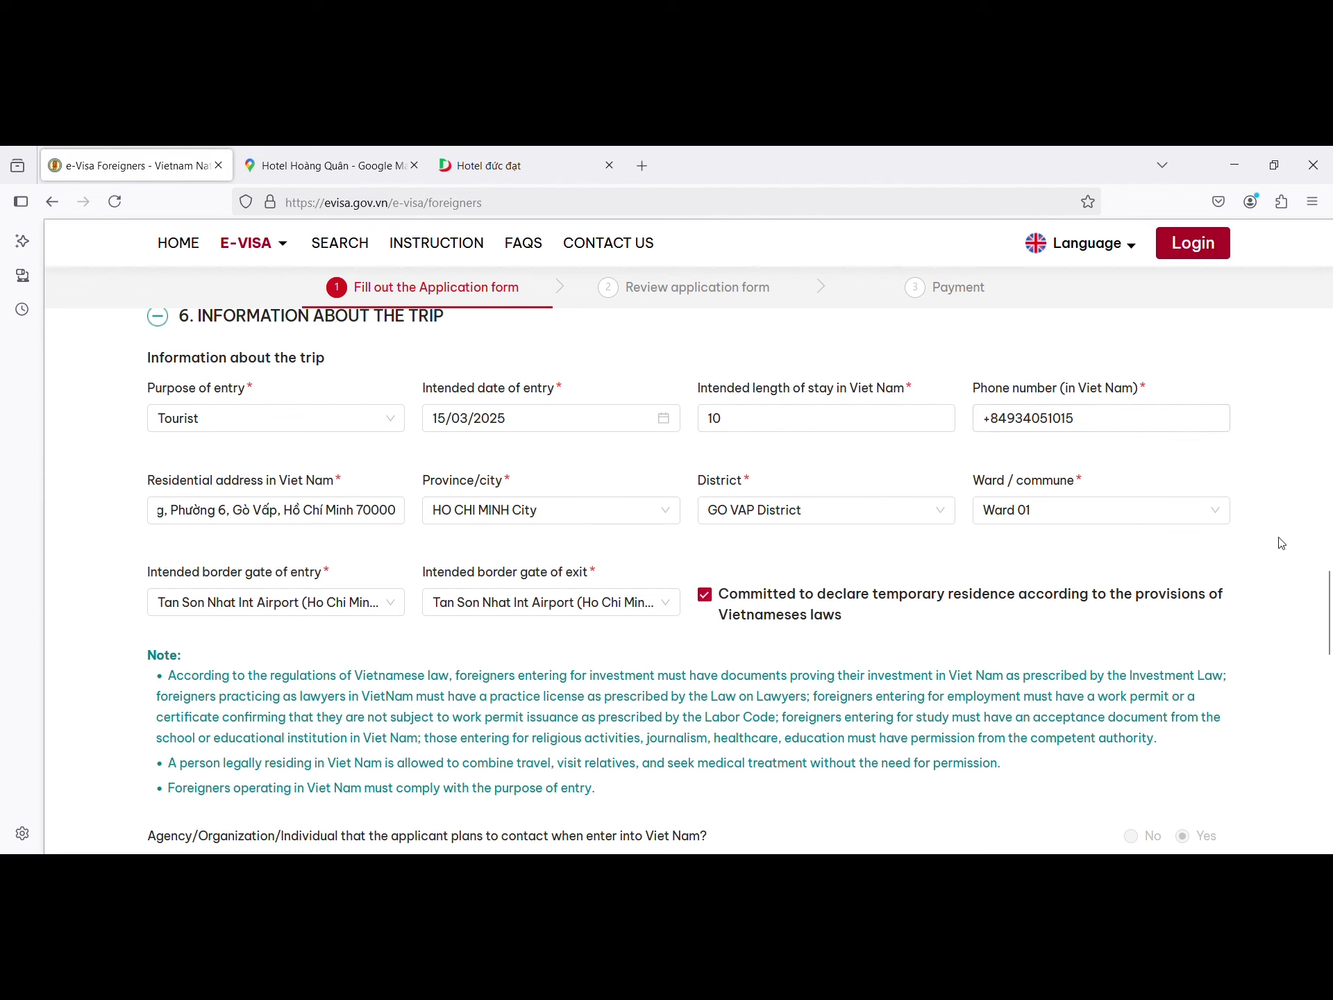
Step: Enter Tourism as the Purpose for the hosting organization Hotel Hoàng Quân in the trip's contact table
{"action": "scroll", "coordinate": [1283, 543], "scroll_direction": "down", "scroll_amount": 7}
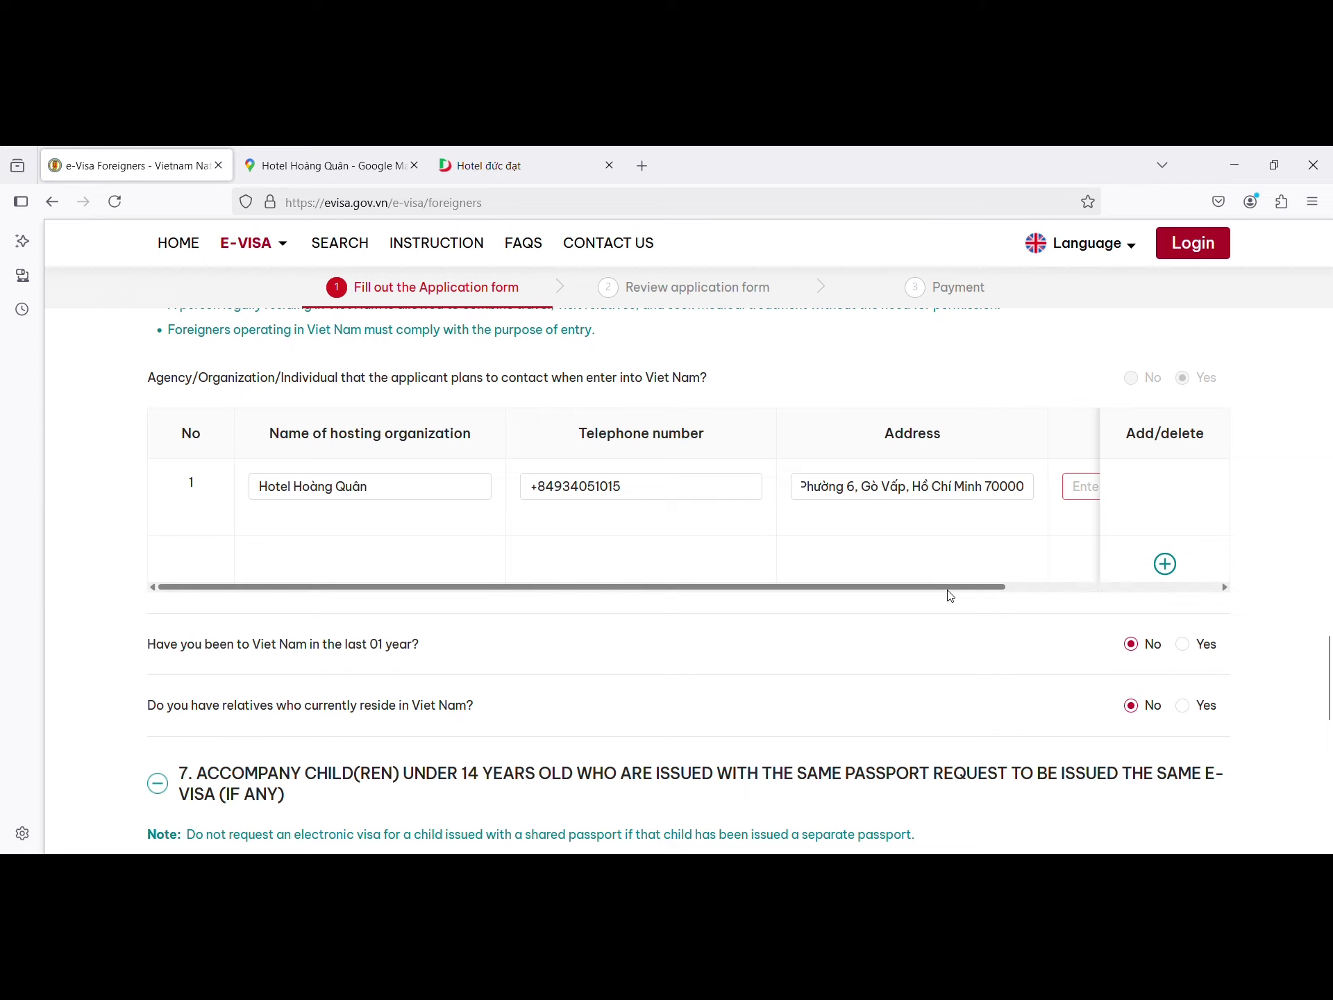
{"action": "left_click_drag", "start_coordinate": [961, 592], "coordinate": [1252, 595]}
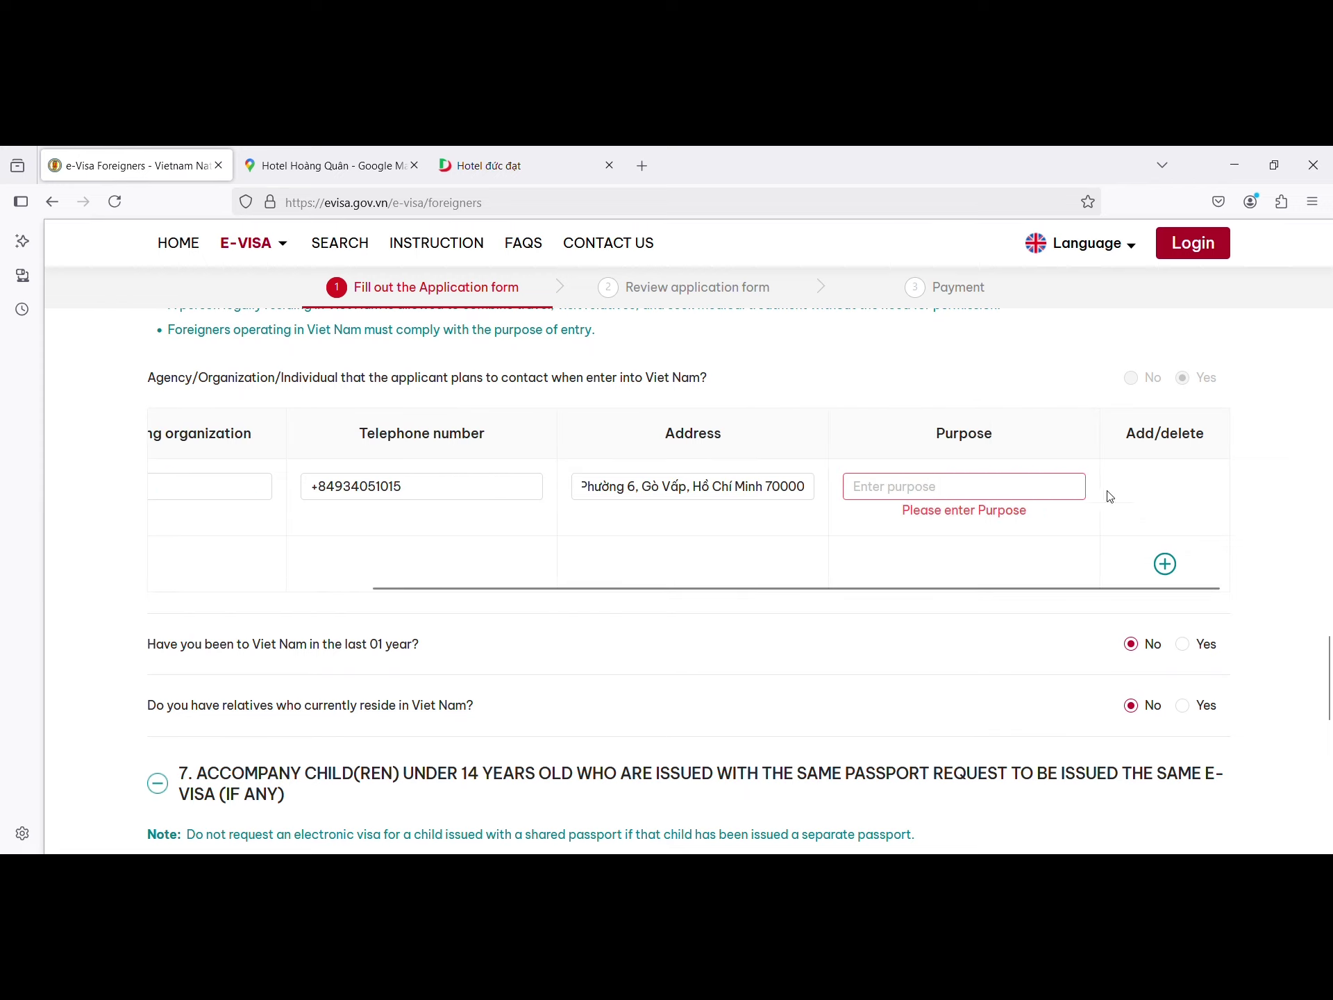
{"action": "left_click", "coordinate": [908, 487]}
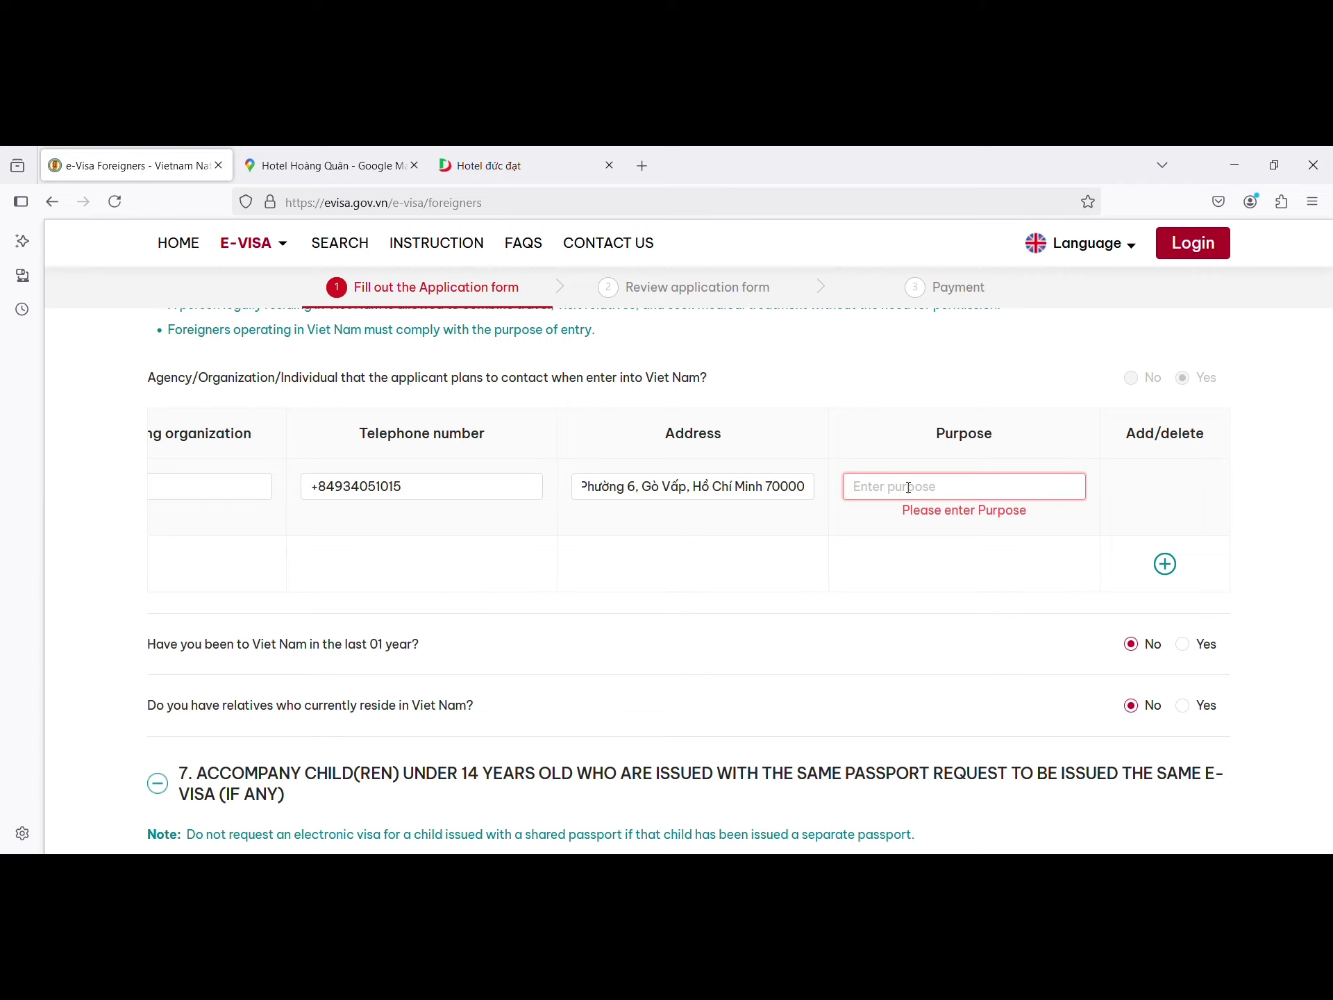
{"action": "type", "text": "Tourism"}
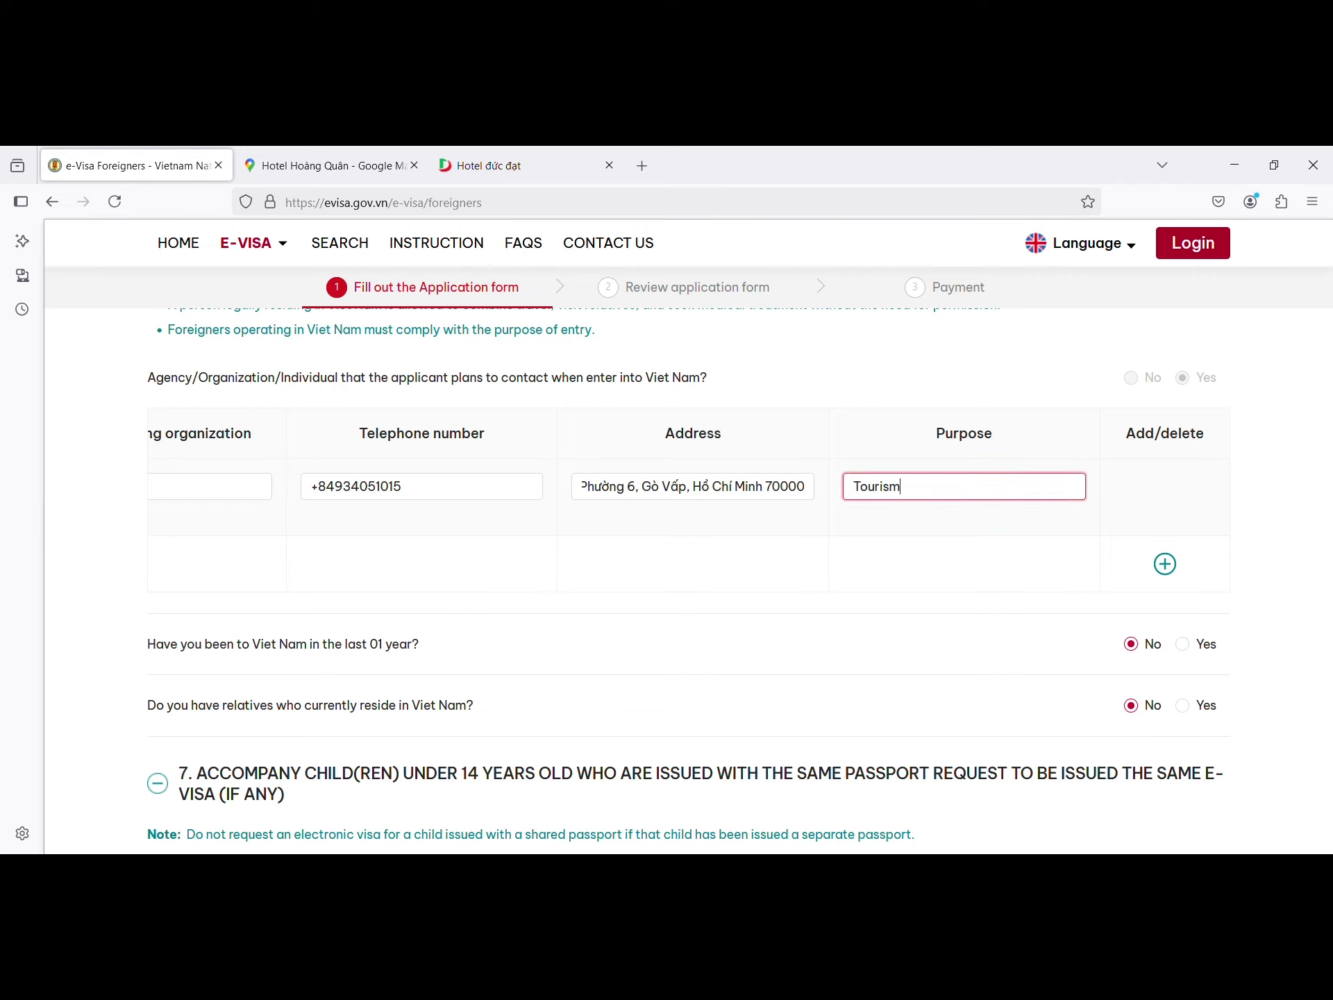
{"action": "left_click", "coordinate": [885, 539]}
Step: Check the accompanying children table and the trip's expenses and insurance section for missing required entries
{"action": "scroll", "coordinate": [887, 540], "scroll_direction": "down", "scroll_amount": 3}
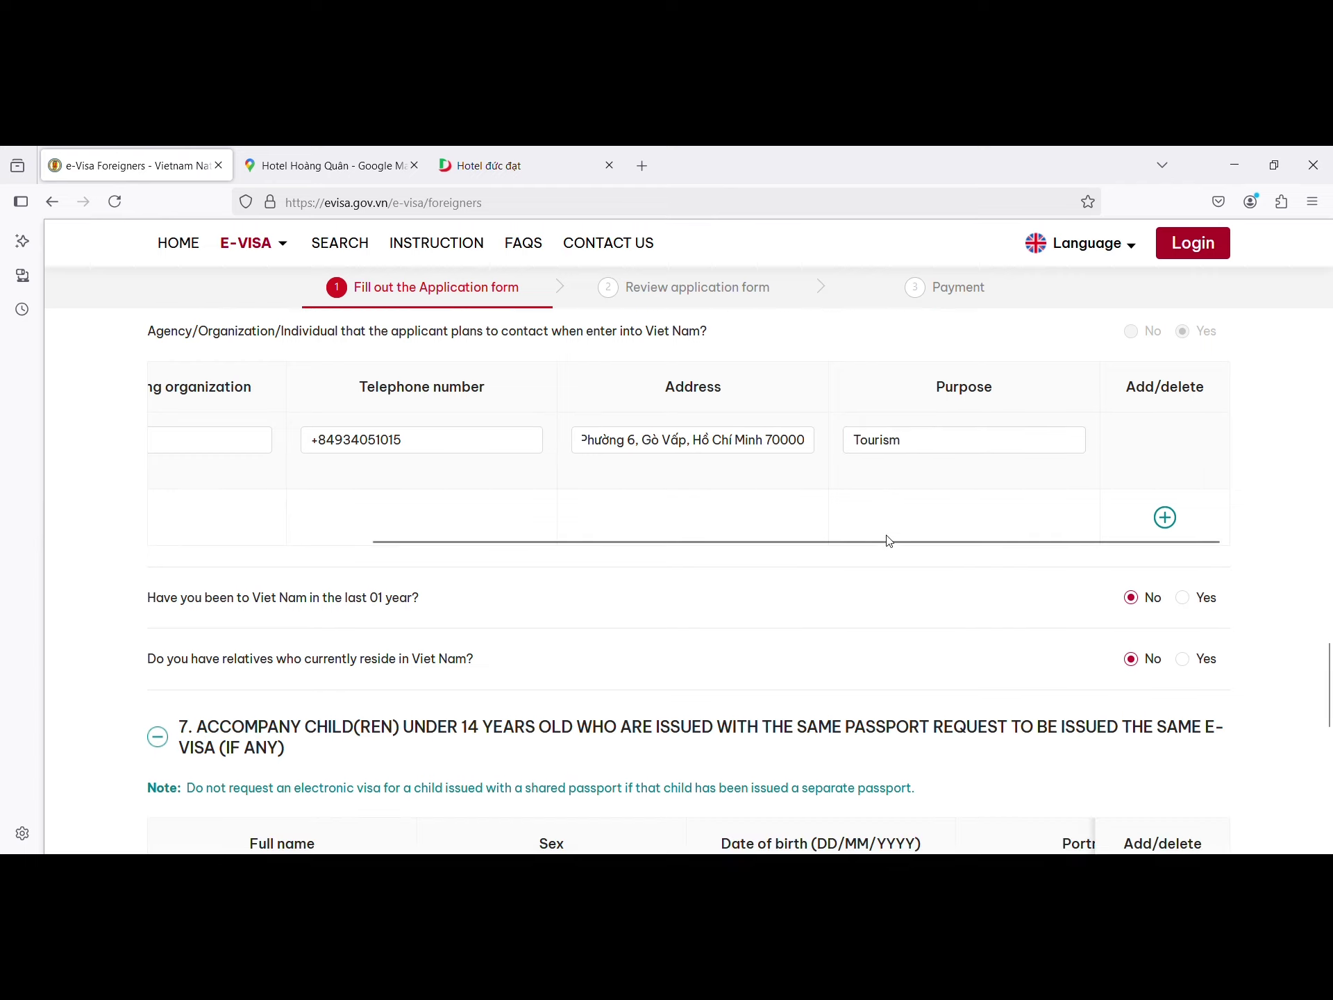
{"action": "scroll", "coordinate": [824, 467], "scroll_direction": "down", "scroll_amount": 3}
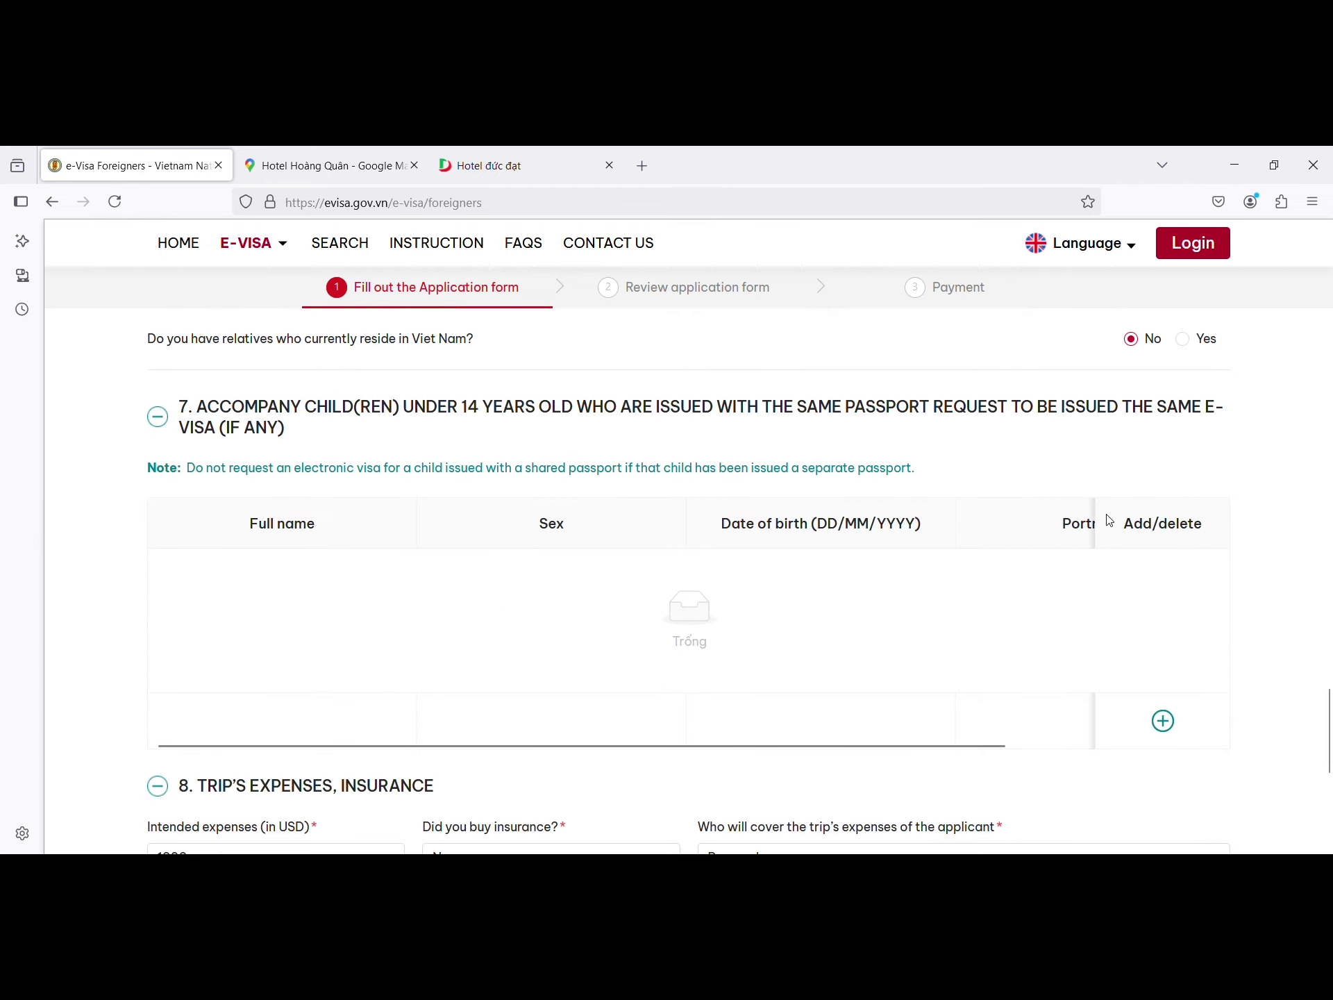
{"action": "left_click_drag", "start_coordinate": [903, 750], "coordinate": [1166, 735]}
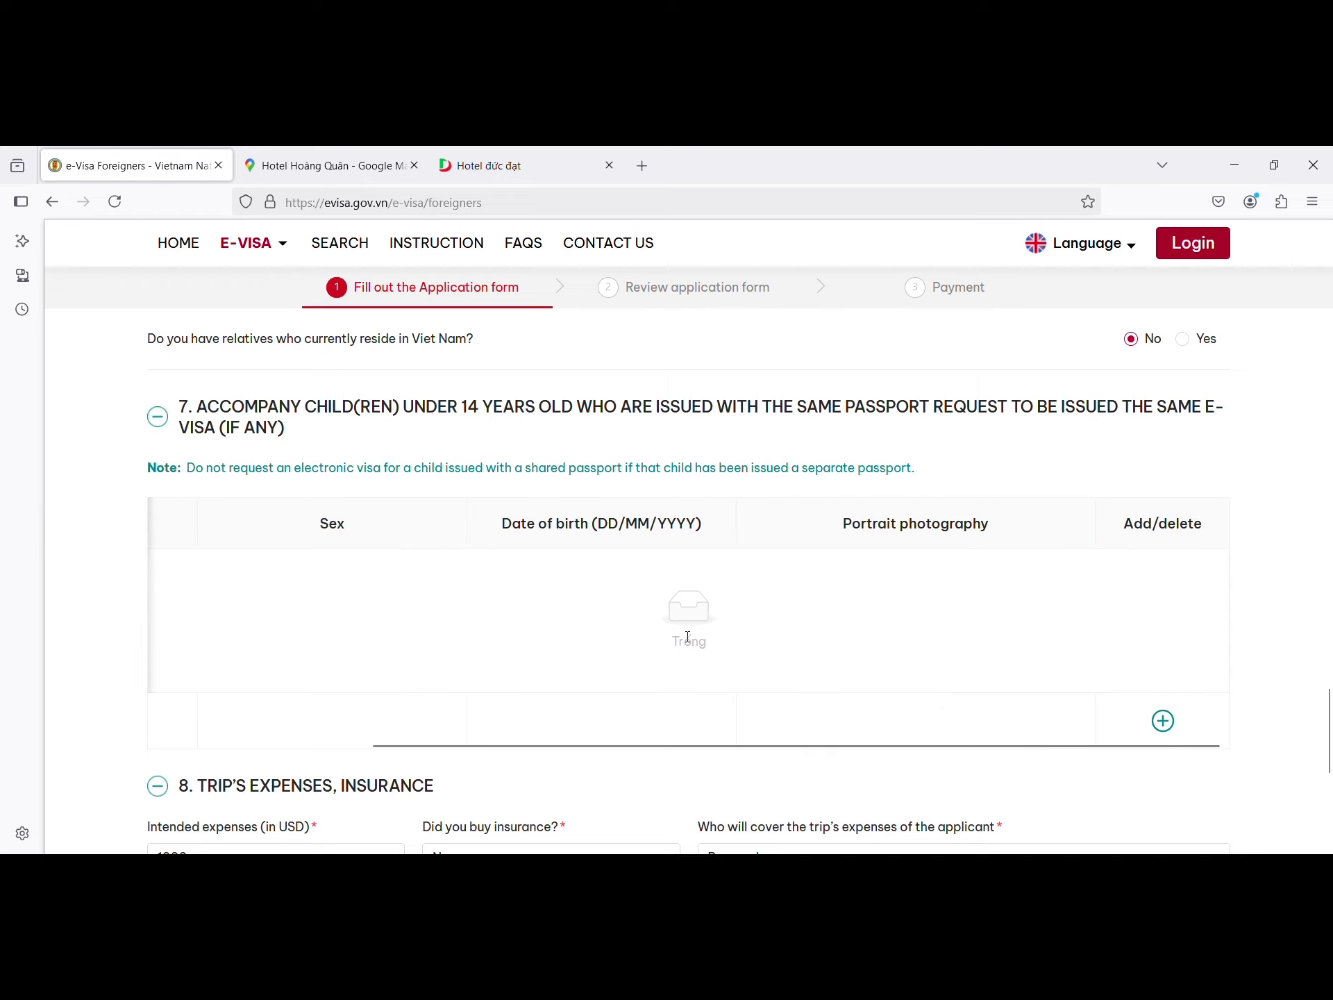
{"action": "scroll", "coordinate": [688, 637], "scroll_direction": "down", "scroll_amount": 5}
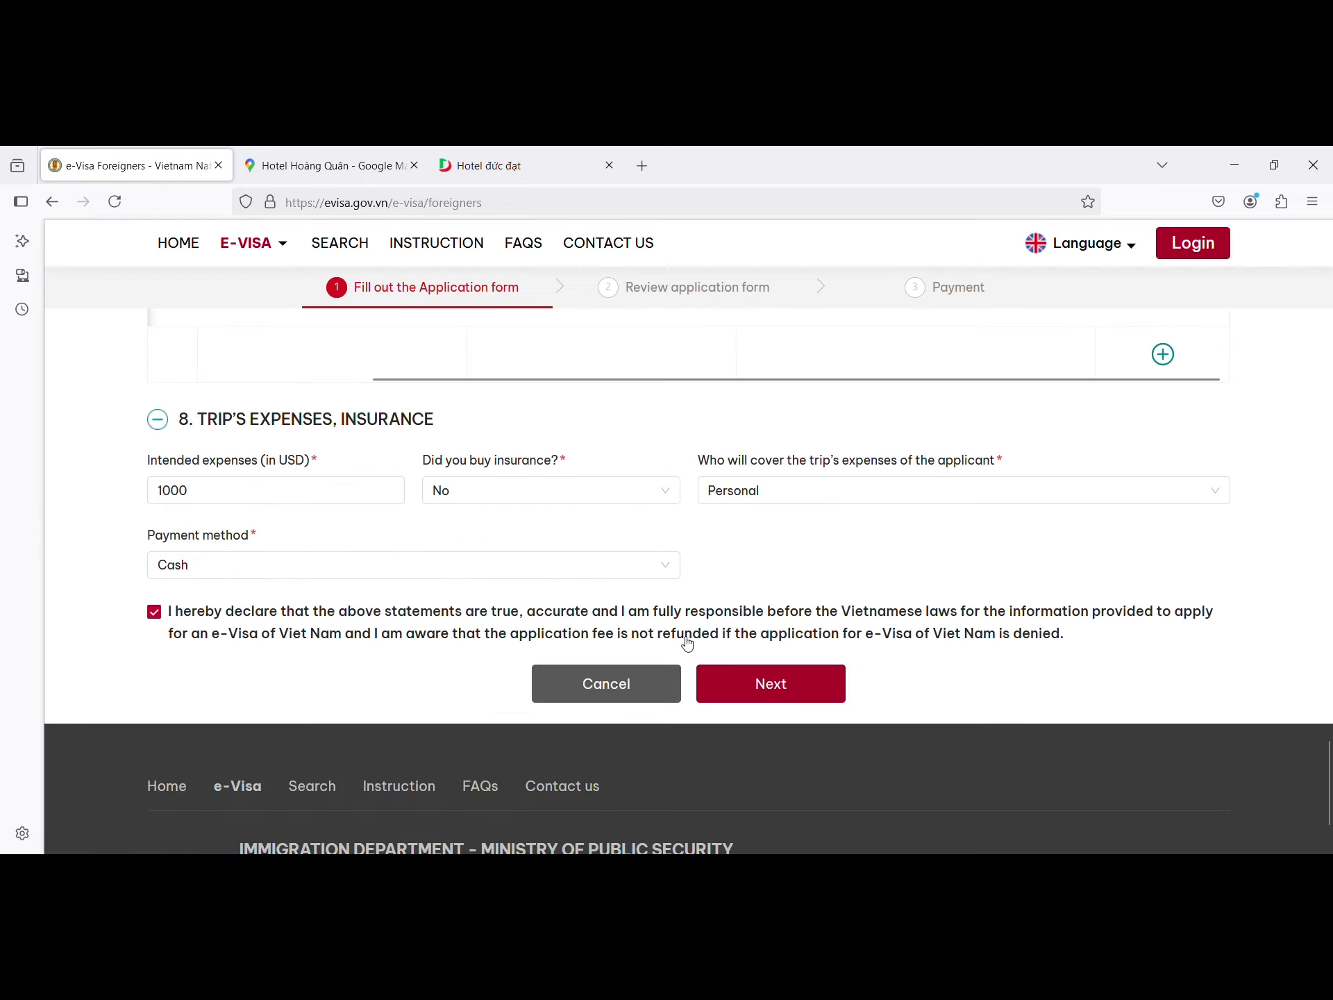